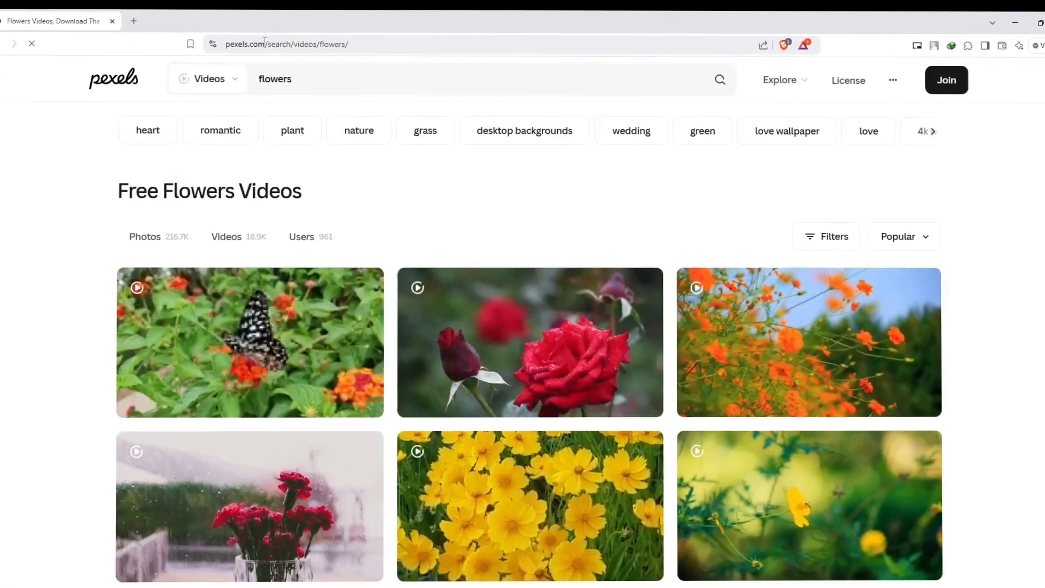
Search Pexels videos for flowers and download the red rose clip from the results
left_click_drag(264, 42, 209, 44)
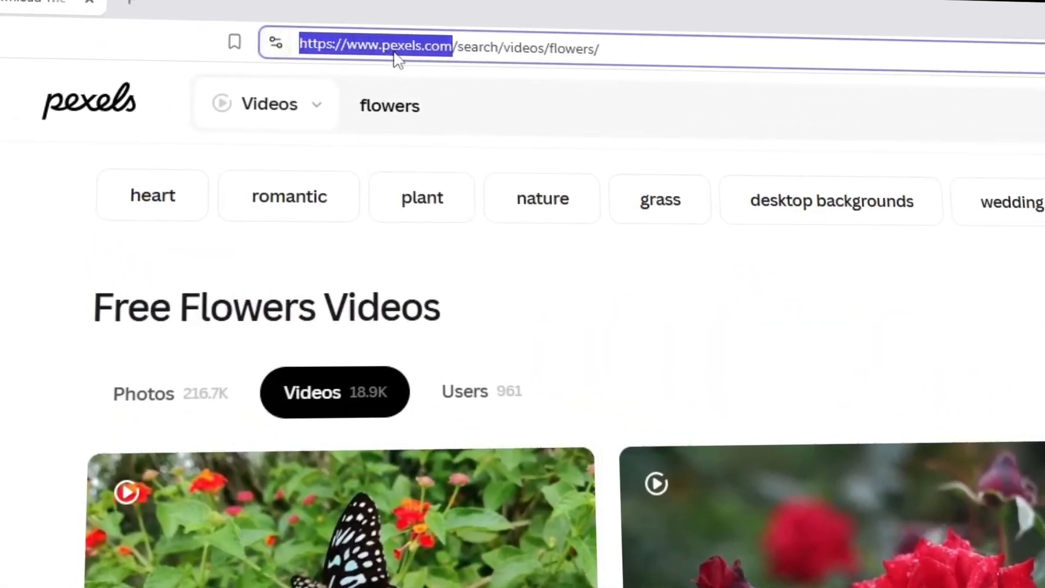
left_click(329, 169)
left_click_drag(421, 114, 344, 113)
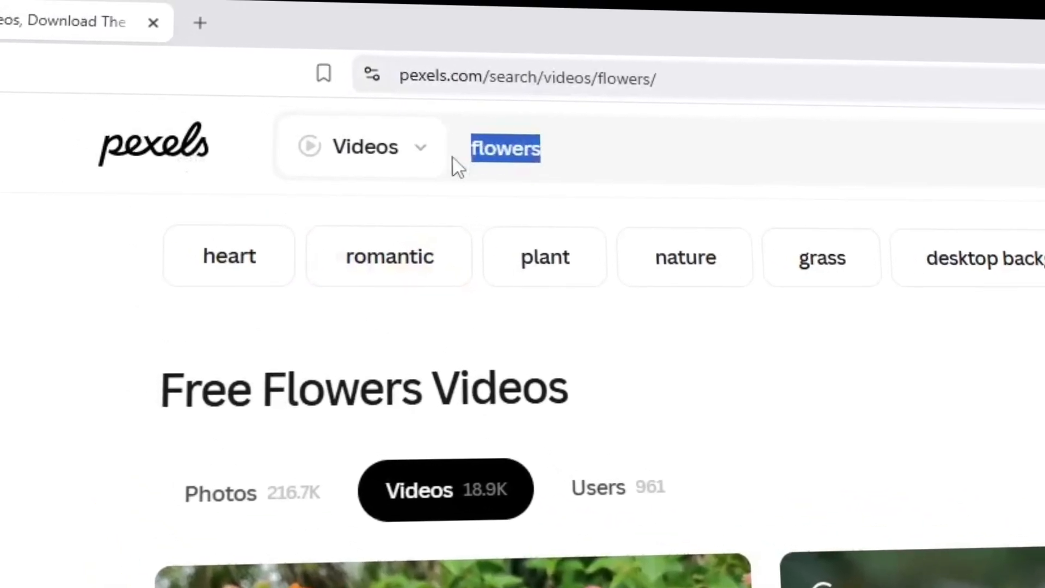
left_click(694, 137)
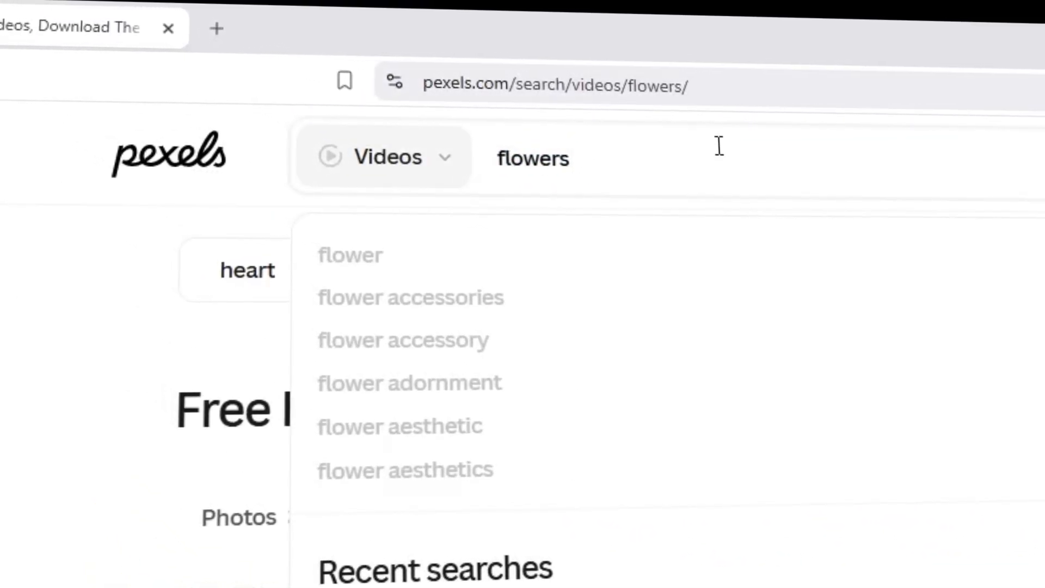
key("Return")
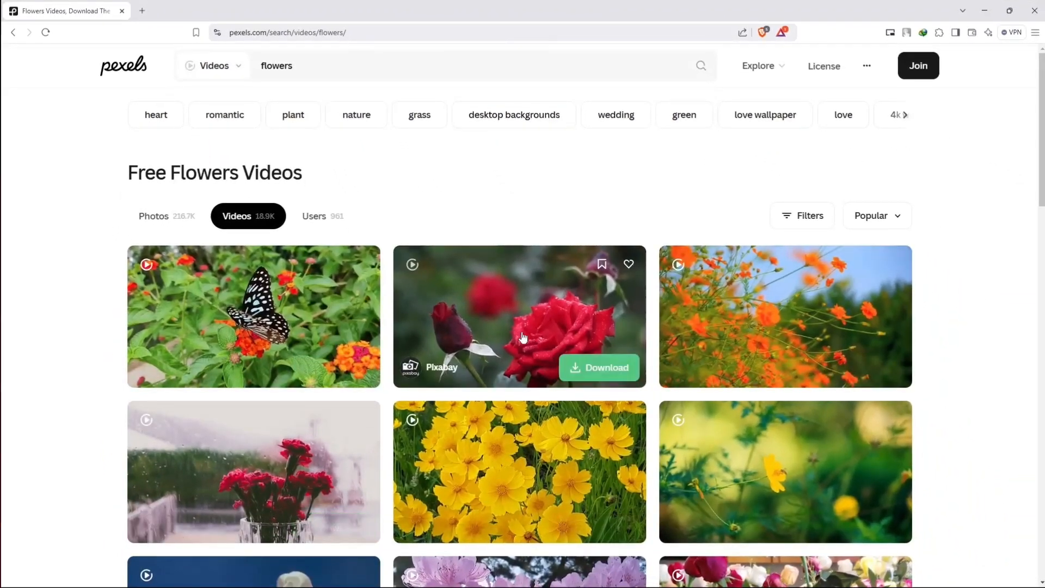
left_click(602, 368)
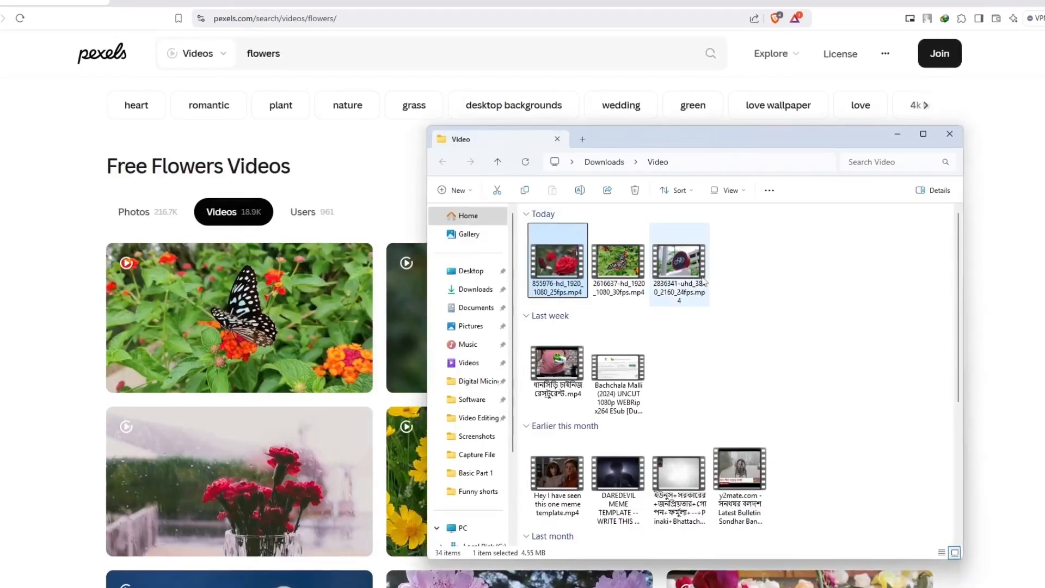
Bring the three downloaded video clips from the Video folder into the Premiere Pro project
left_click_drag(691, 267, 180, 545)
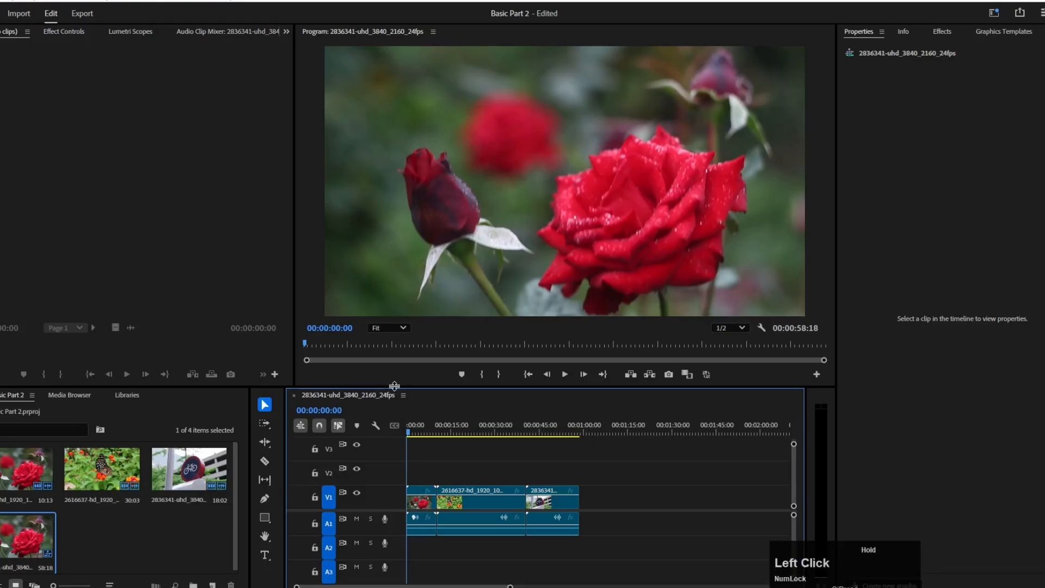
Enlarge the timeline area upward and shrink the video track heights to free space above V3
left_click_drag(394, 386, 399, 337)
left_click_drag(793, 394, 793, 389)
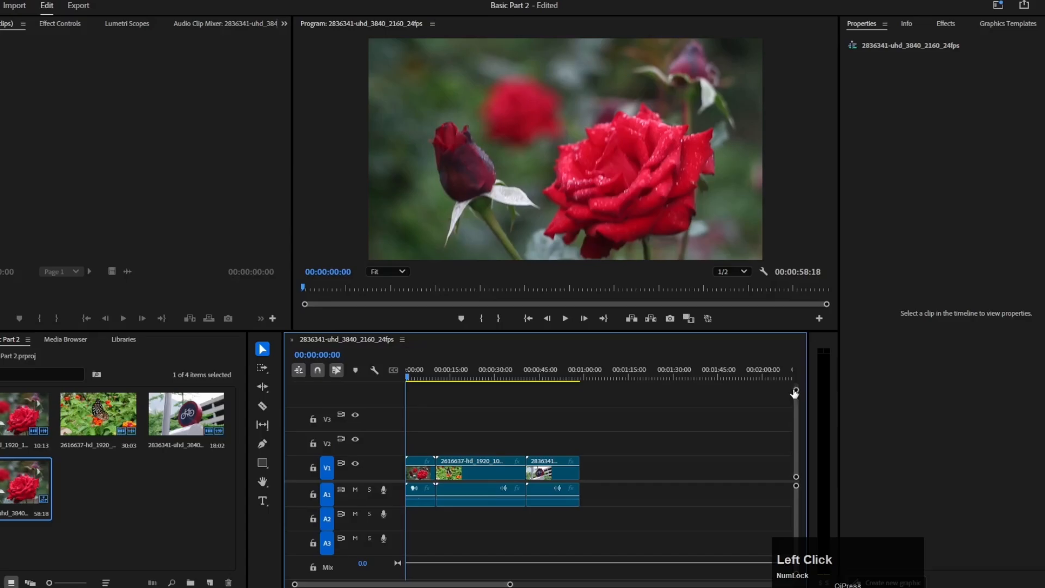
mouse_move(811, 354)
left_mouse_down()
mouse_move(811, 366)
mouse_move(811, 351)
left_mouse_up()
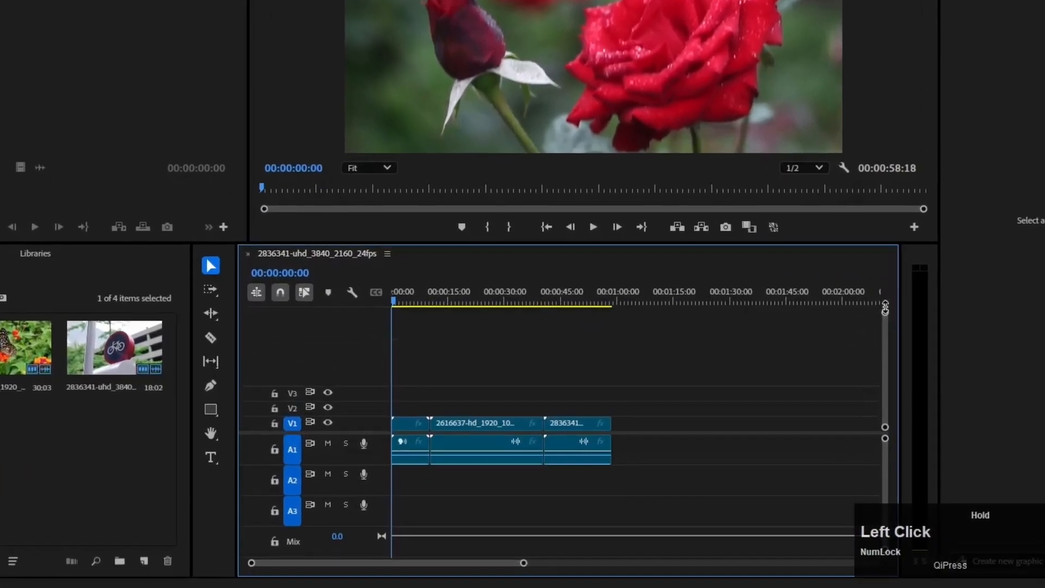
left_click_drag(885, 307, 885, 308)
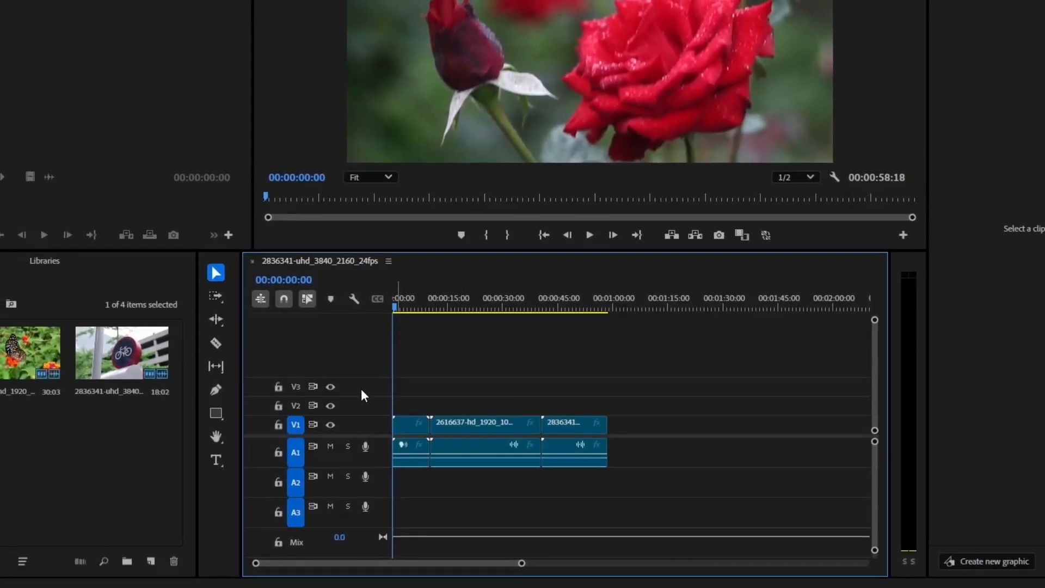
Add a fourth video track above V3 in the timeline
left_click(353, 382)
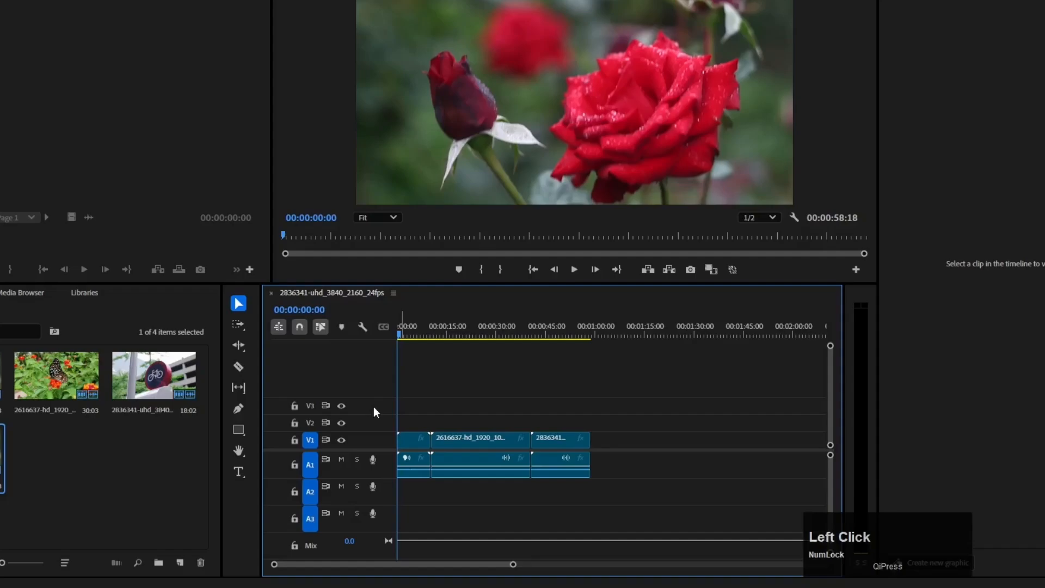
right_click(374, 411)
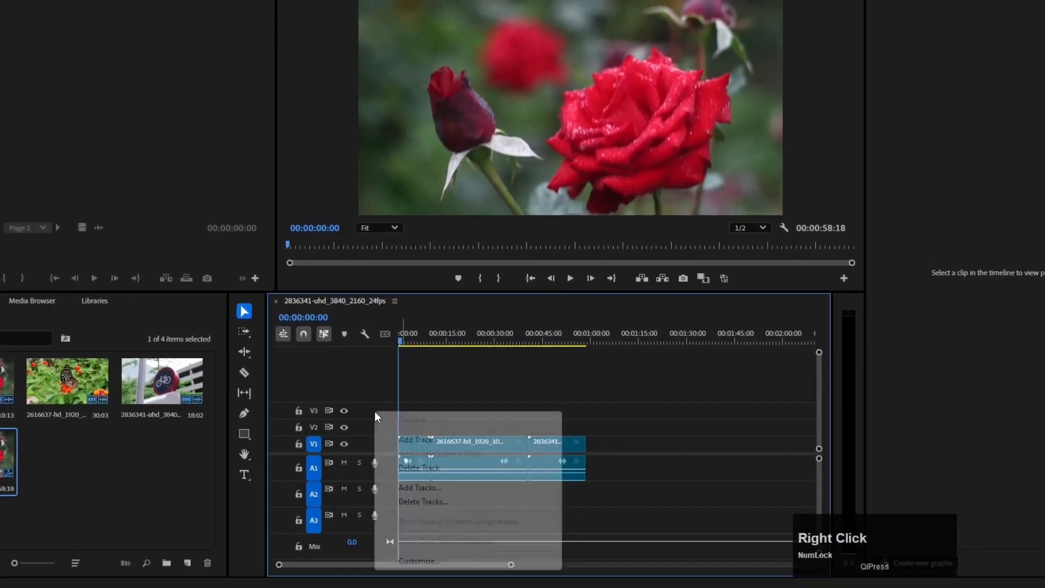
left_click(428, 443)
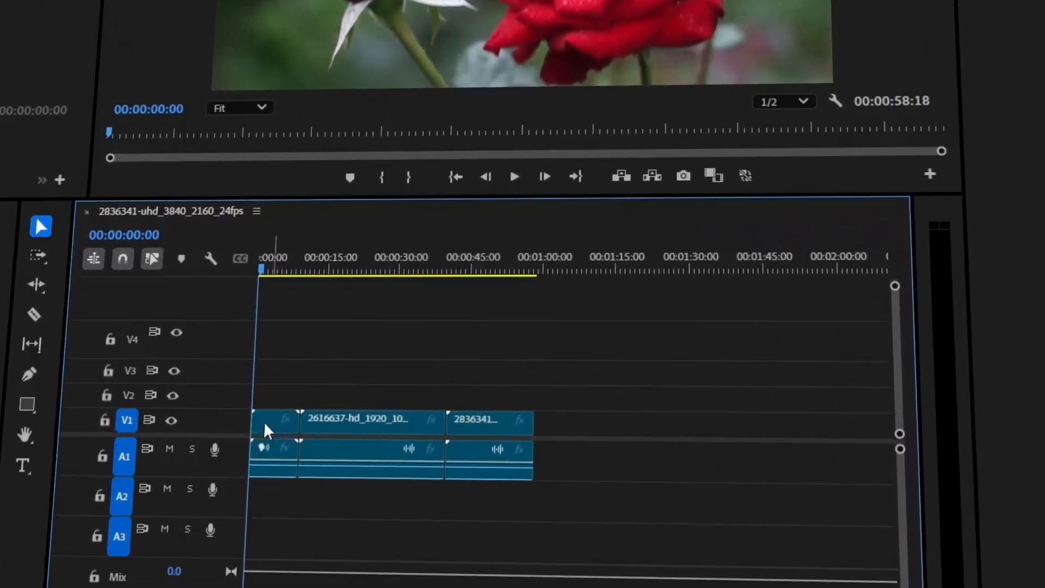
Move the rose clip's video from V1 up to V4, and on into the empty area above to create V5
left_click_drag(265, 424, 275, 341)
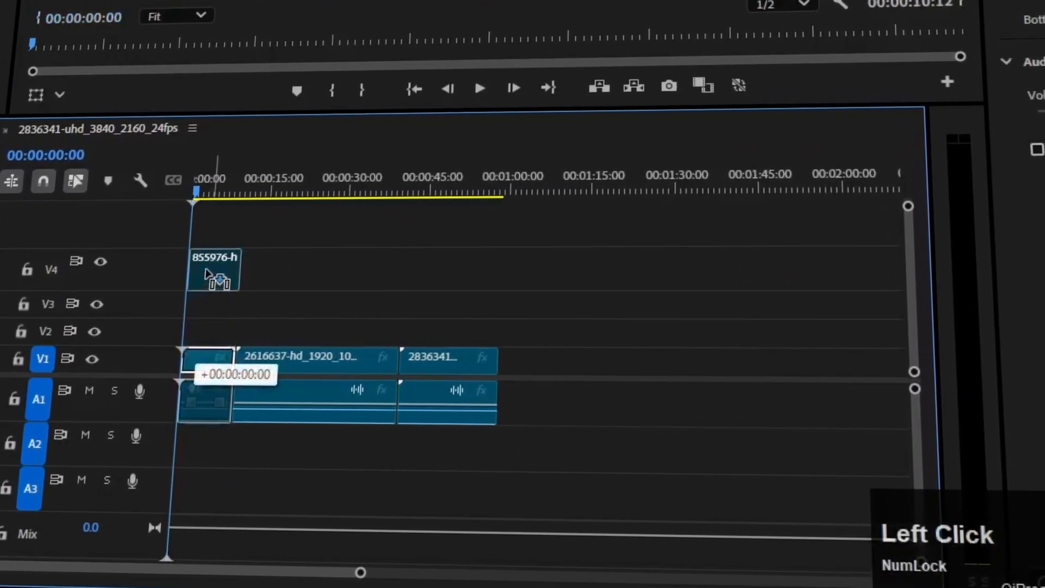
left_click_drag(206, 269, 209, 261)
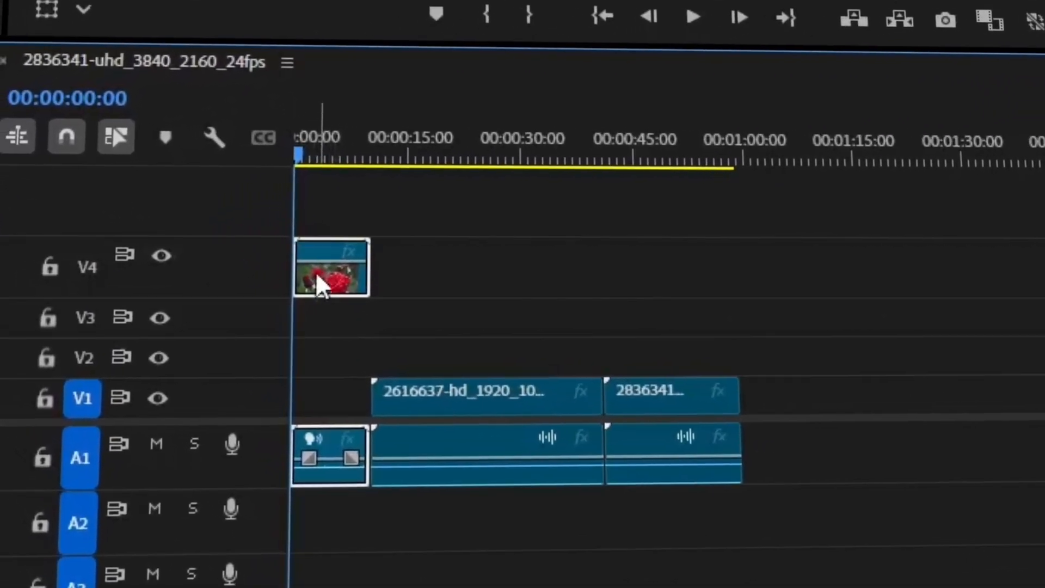
left_click_drag(316, 263, 328, 210)
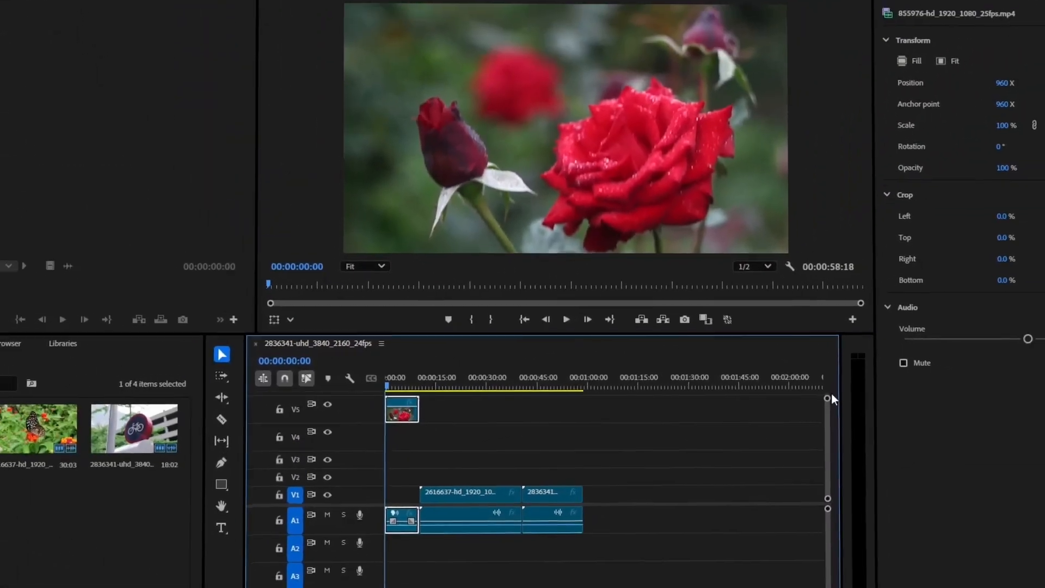
Shrink the video tracks, move the rose clip above V5 to create tracks up to V7, and return it to V1
left_click_drag(828, 398, 828, 377)
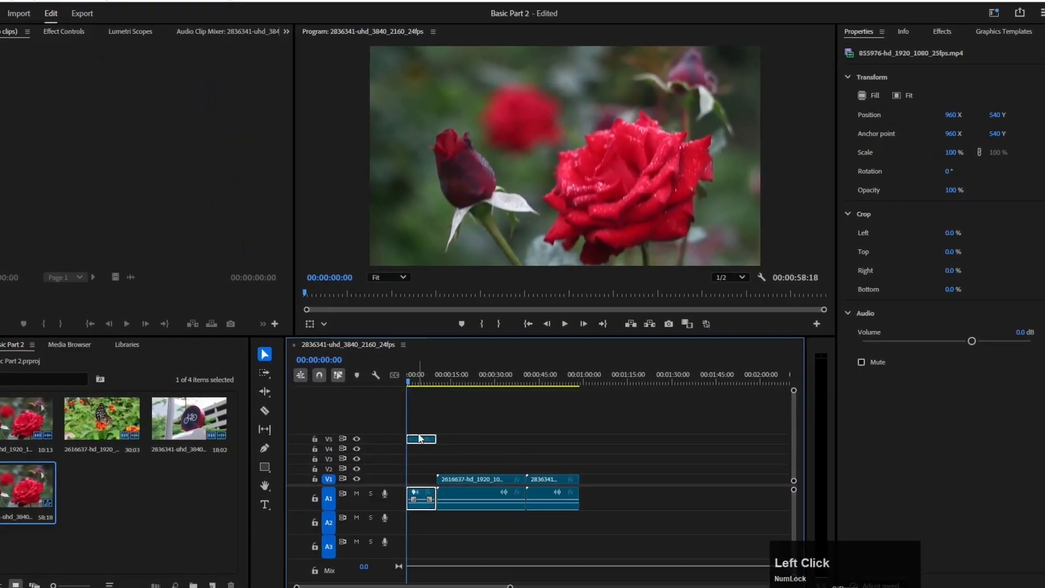
left_click_drag(417, 442, 414, 409)
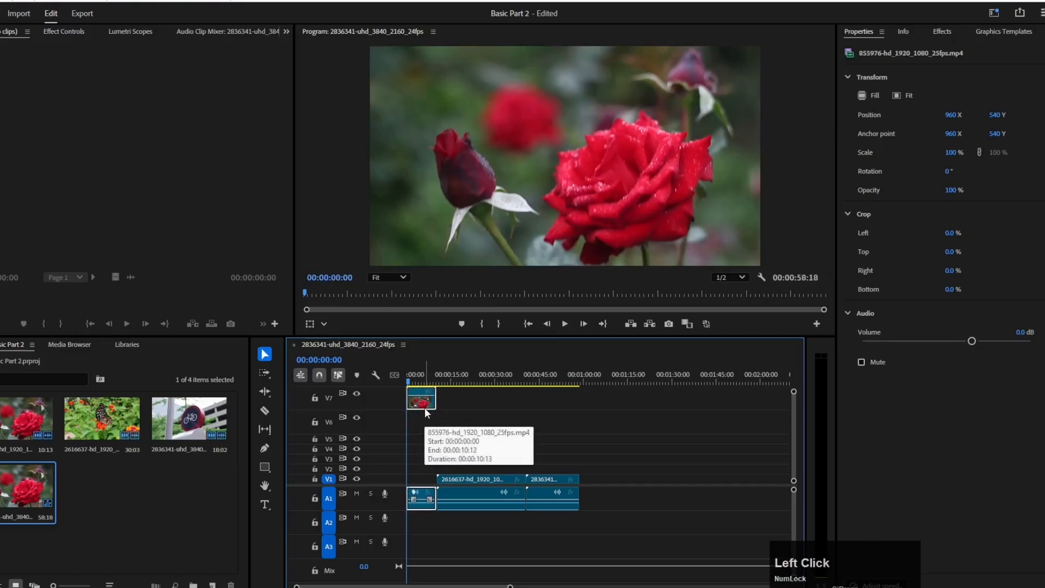
left_click_drag(795, 394, 794, 388)
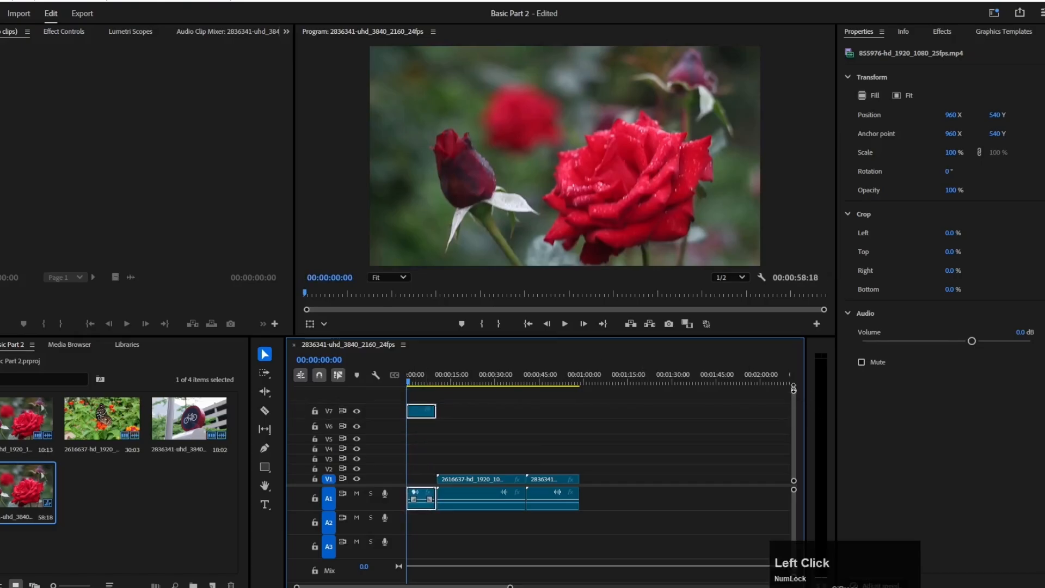
left_click_drag(422, 411, 424, 432)
left_click_drag(415, 486, 415, 484)
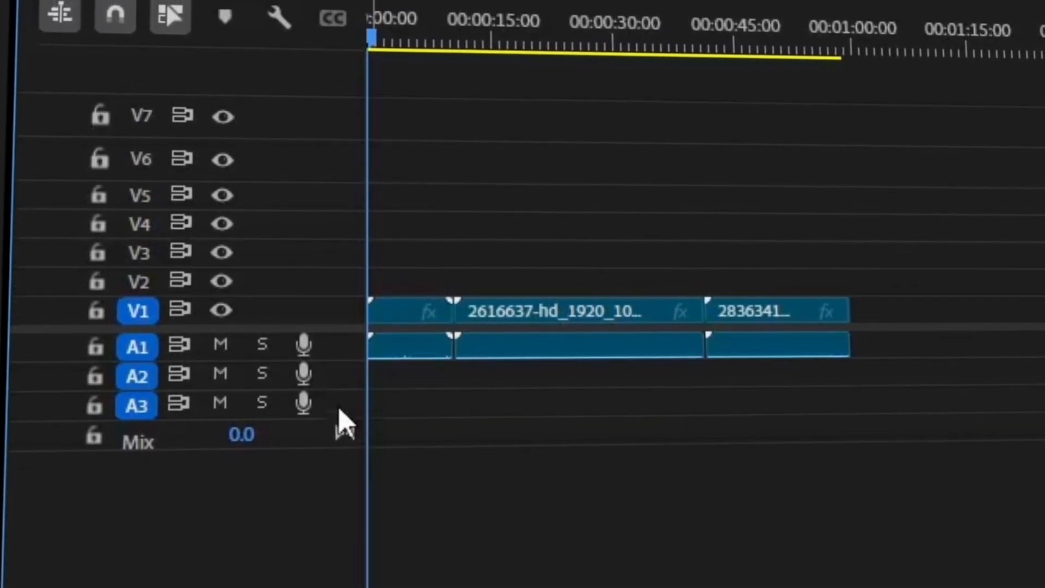
Add a fourth audio track below A3 in the timeline
right_click(339, 414)
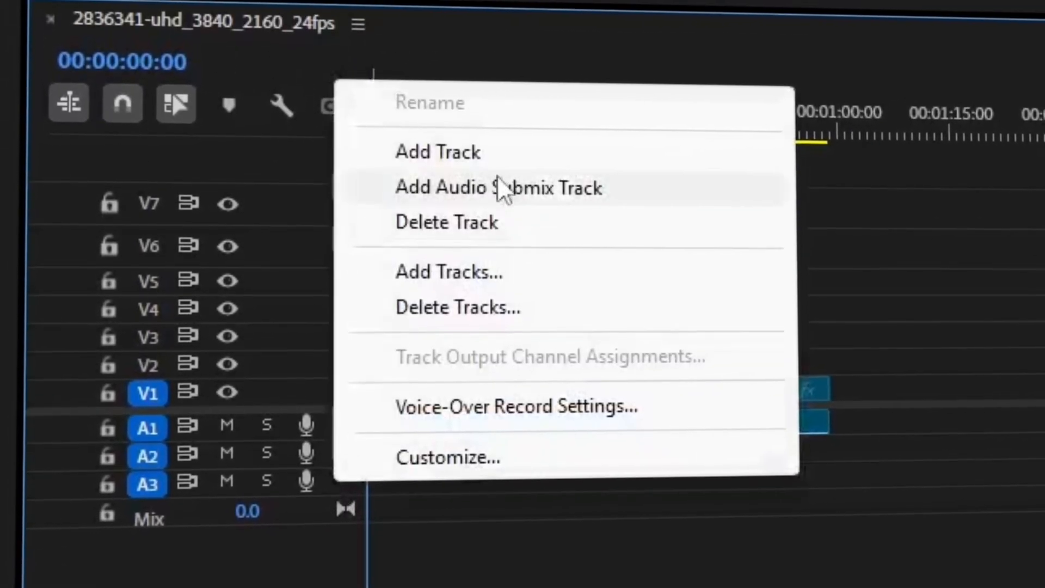
left_click(493, 154)
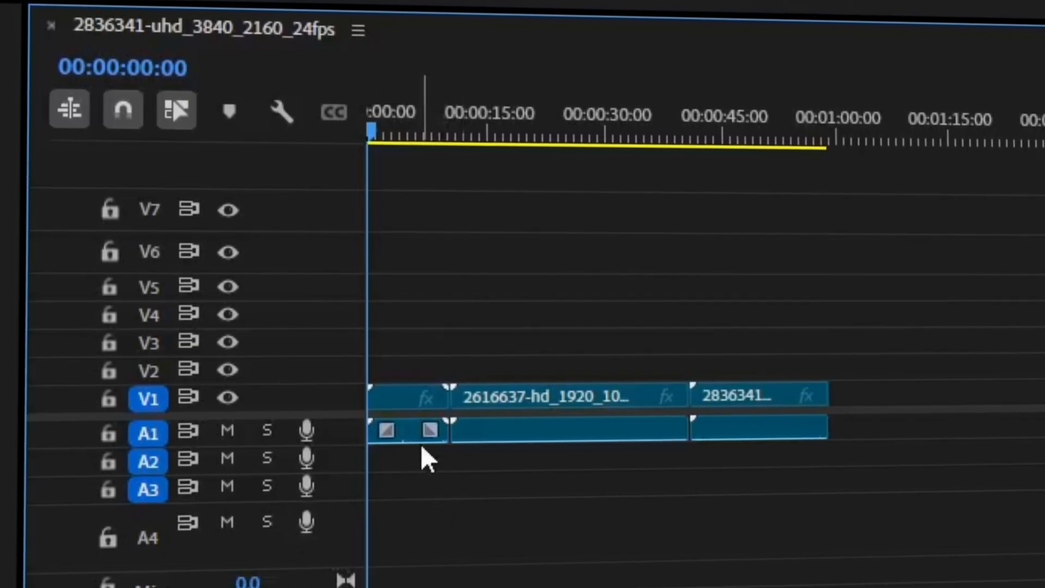
Move the rose clip's audio below A4 to create track A5, and return the audio to A1
left_click_drag(403, 436, 119, 492)
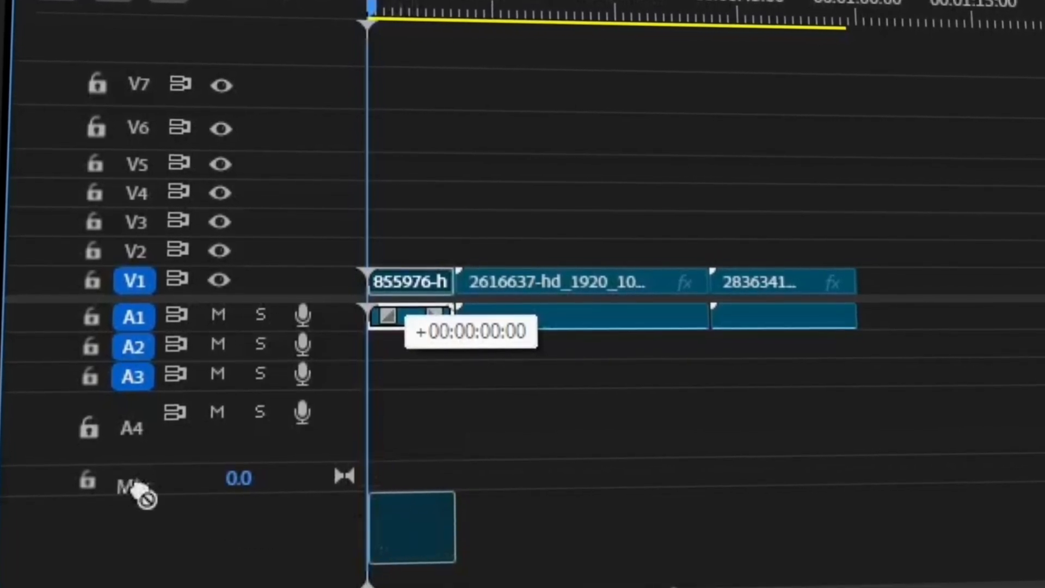
left_click_drag(205, 525, 417, 537)
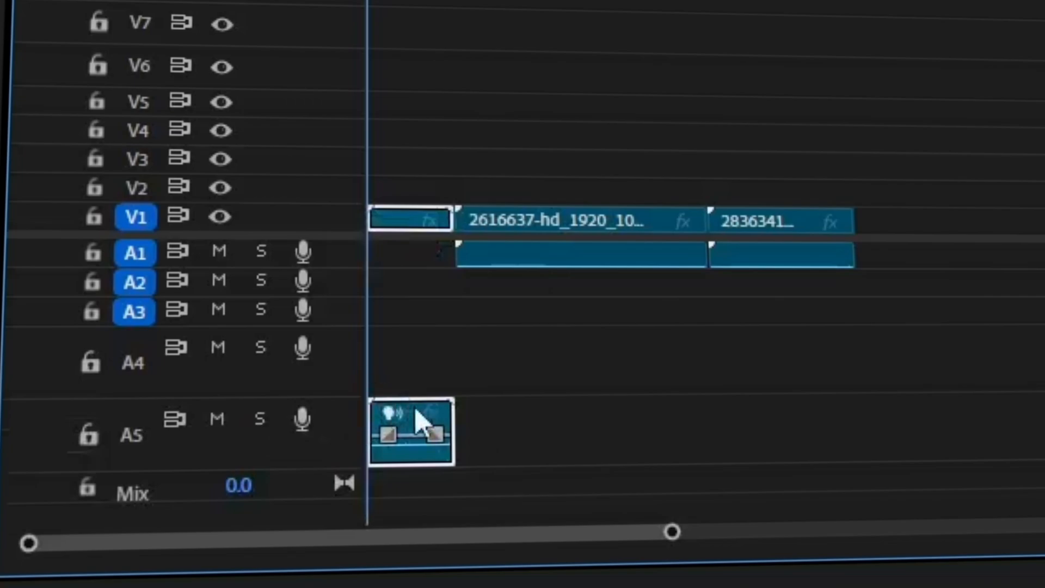
left_click_drag(405, 365, 404, 253)
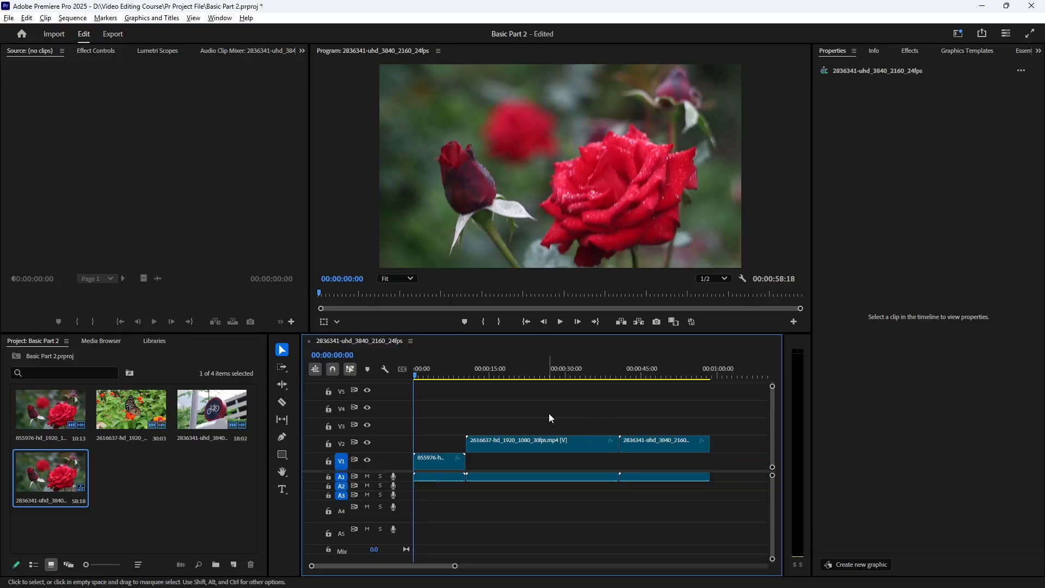
Lock video track V1 and try selecting and moving clips on V1 and V2 to test the lock
left_click_drag(555, 414, 622, 442)
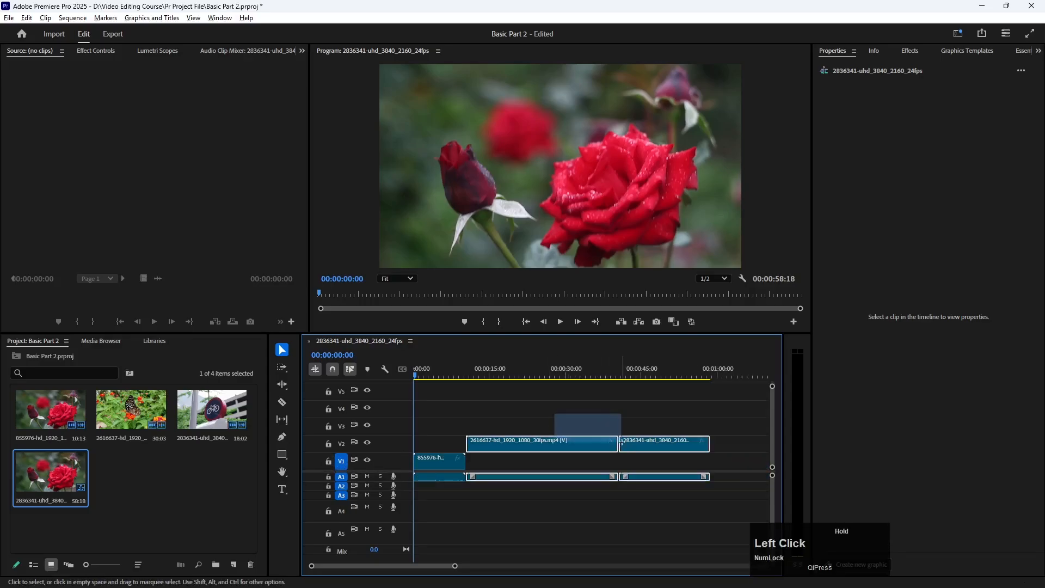
left_click(447, 448)
left_click(329, 461)
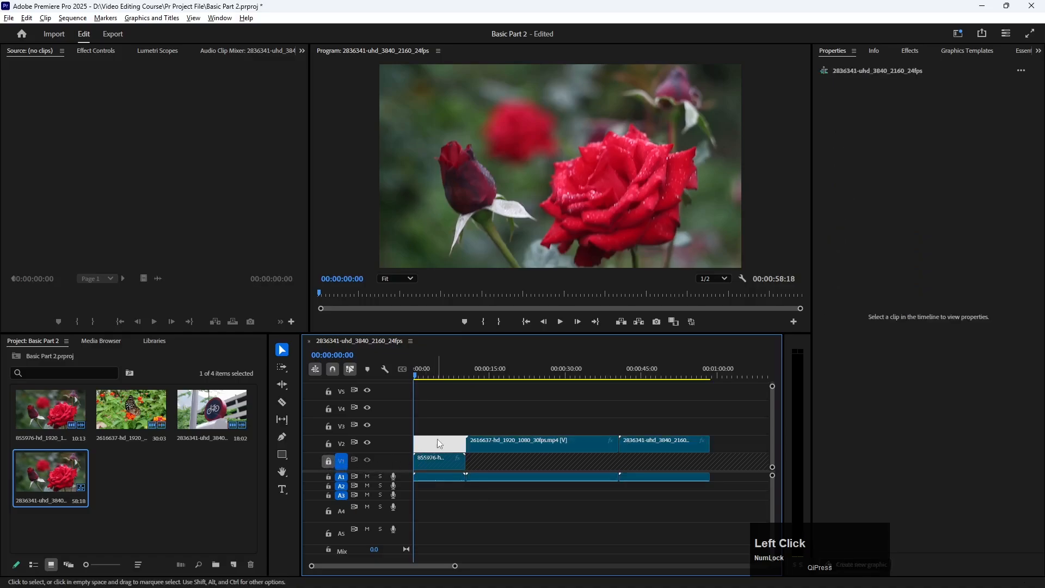
left_click_drag(433, 461, 725, 459)
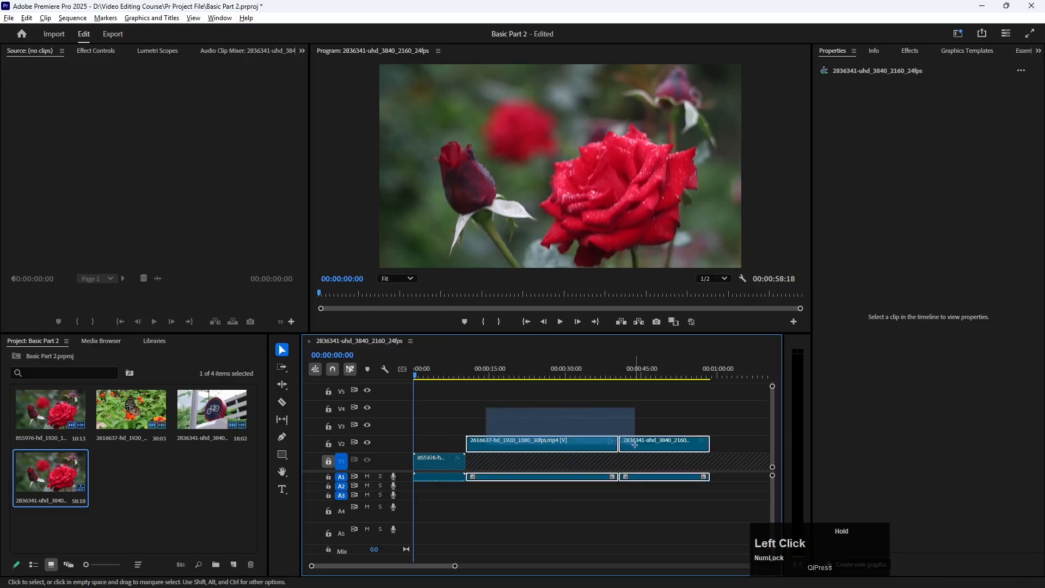
left_click_drag(635, 445, 635, 444)
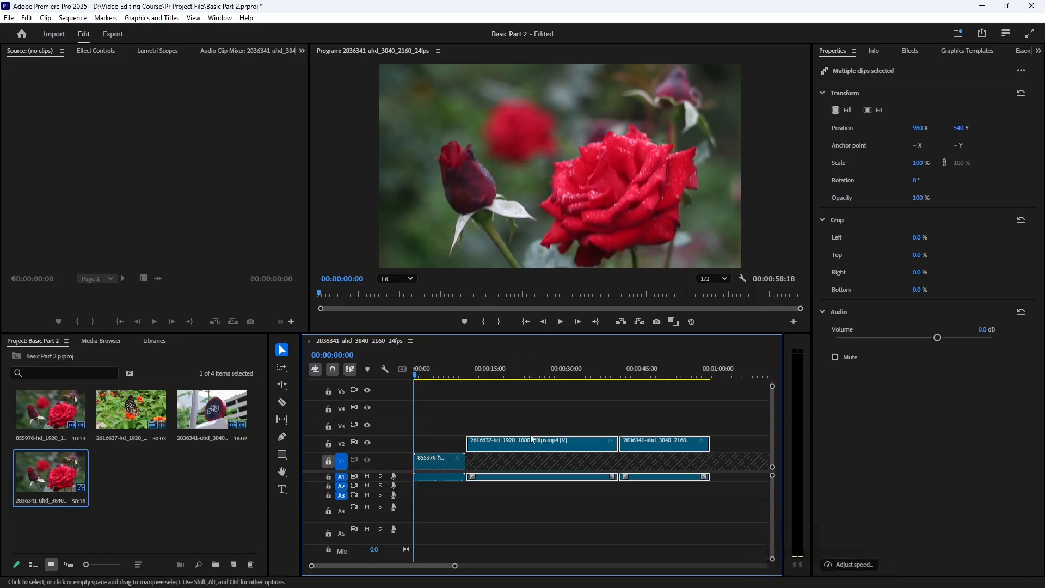
left_click(412, 469)
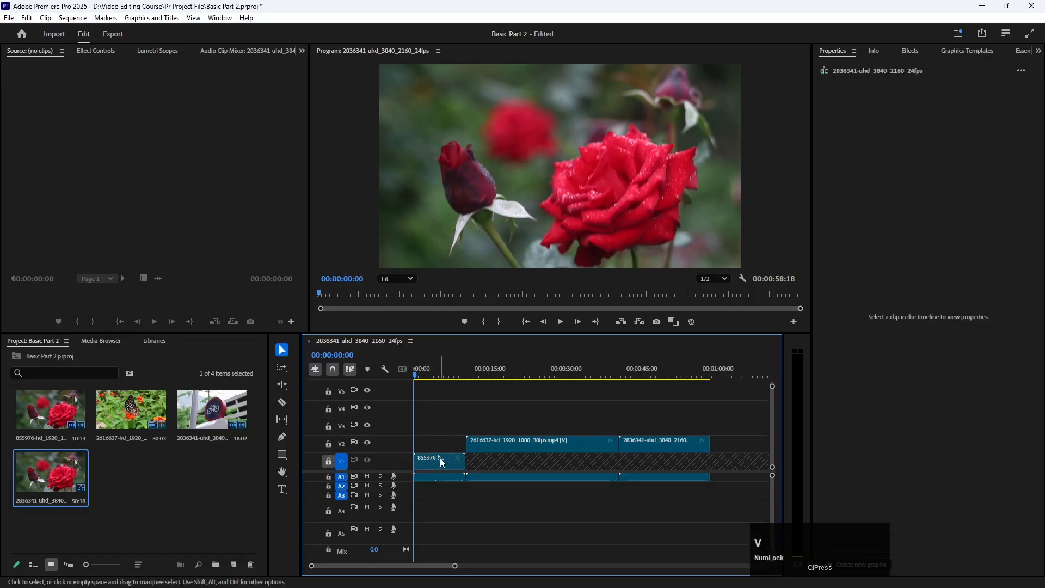
Unlock video track V1 and turn off its track output
left_click(329, 461)
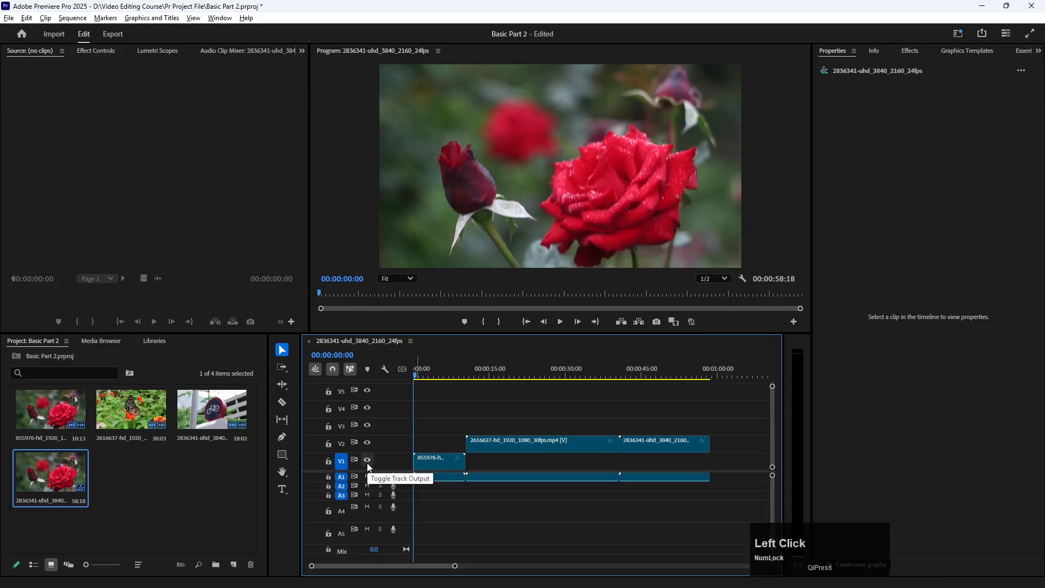
left_click(367, 462)
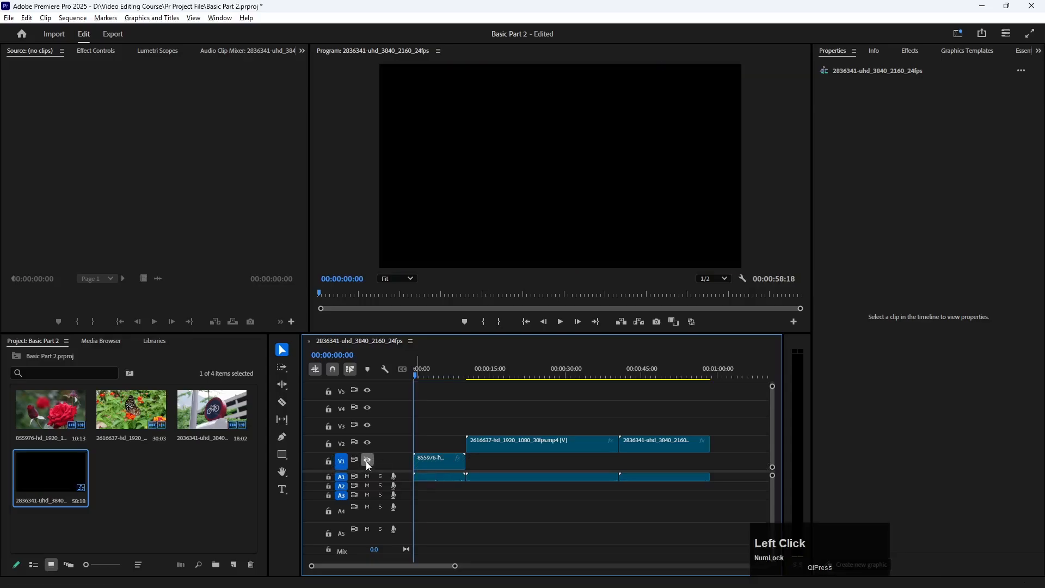
Place the playhead over the rose clip at the start of V1 and disable that clip
left_click(456, 461)
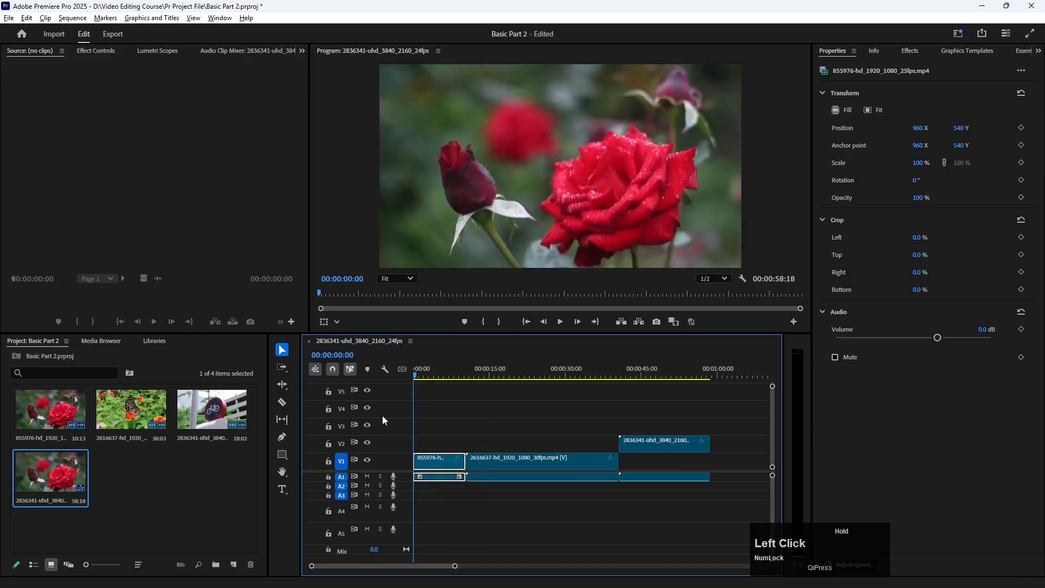
left_click_drag(410, 417, 458, 430)
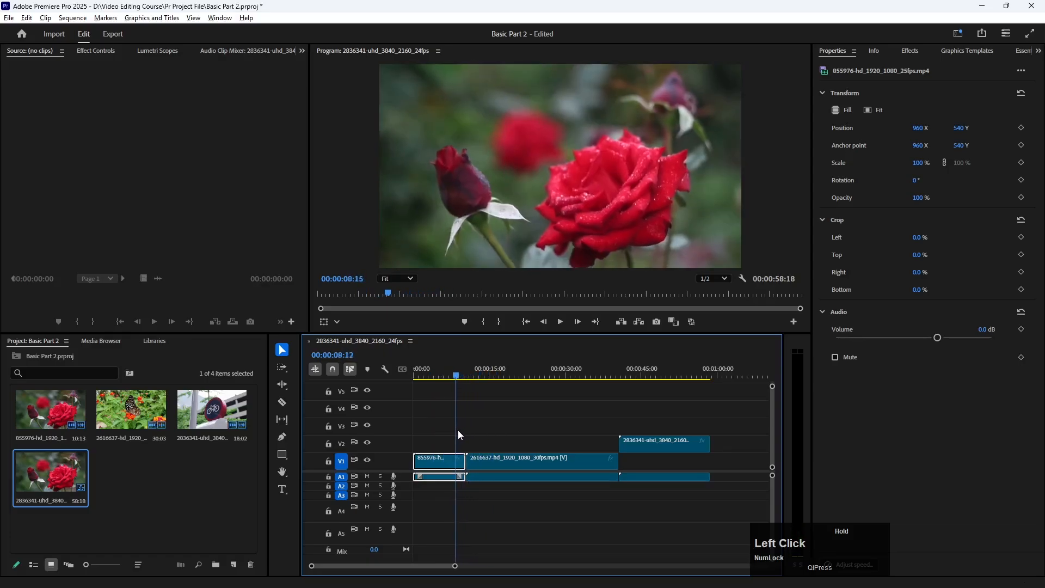
right_click(449, 466)
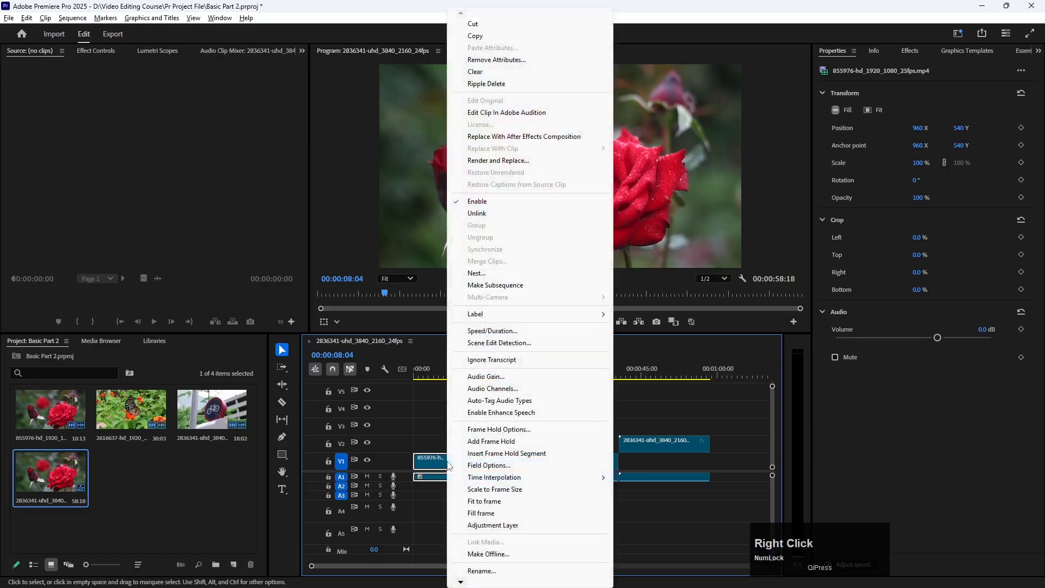
left_click(478, 202)
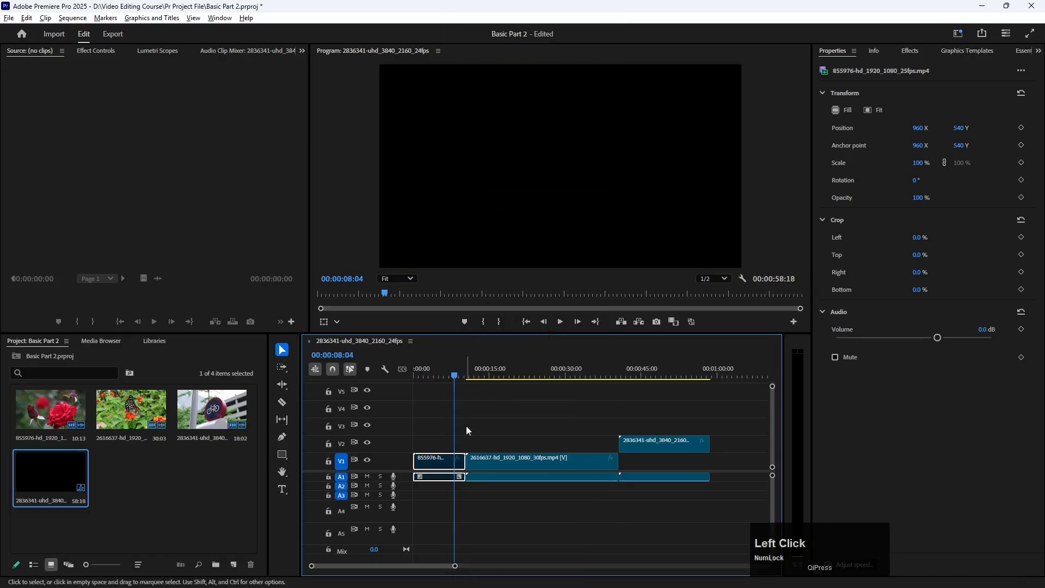
Re-enable the disabled rose clip on V1, and lock and unlock audio track A1
right_click(450, 467)
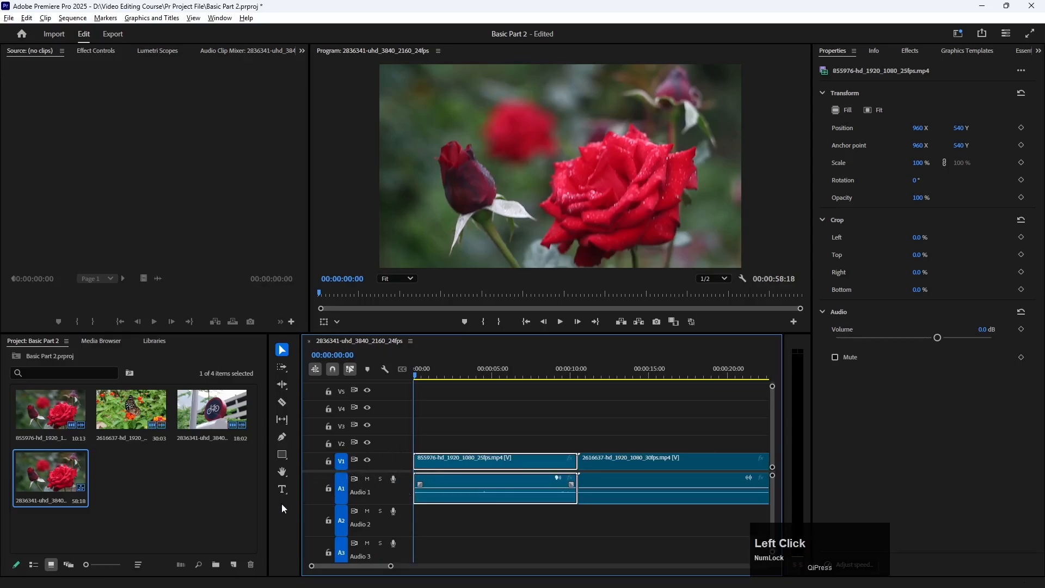
left_click(329, 489)
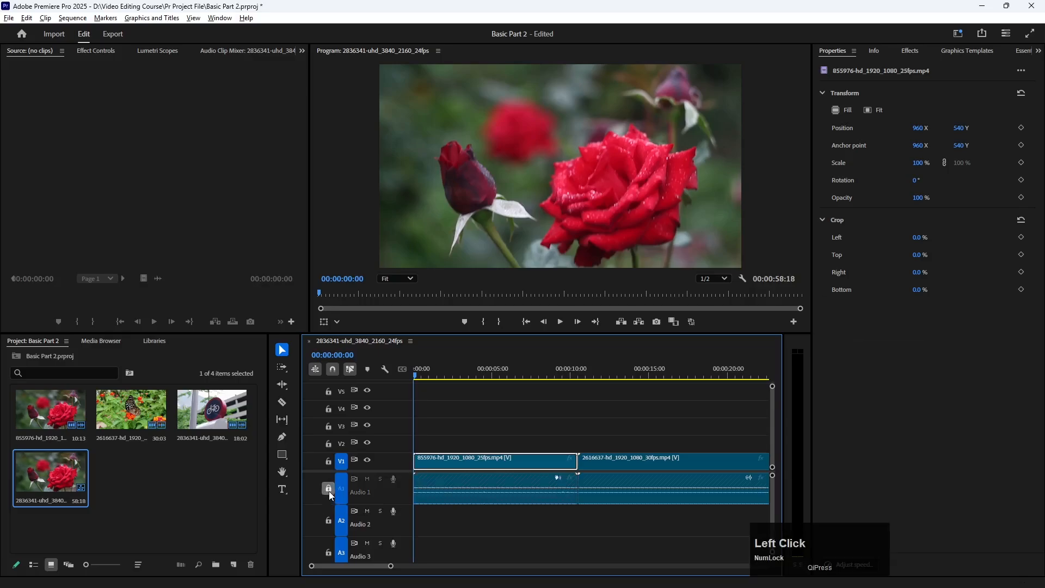
left_click(328, 489)
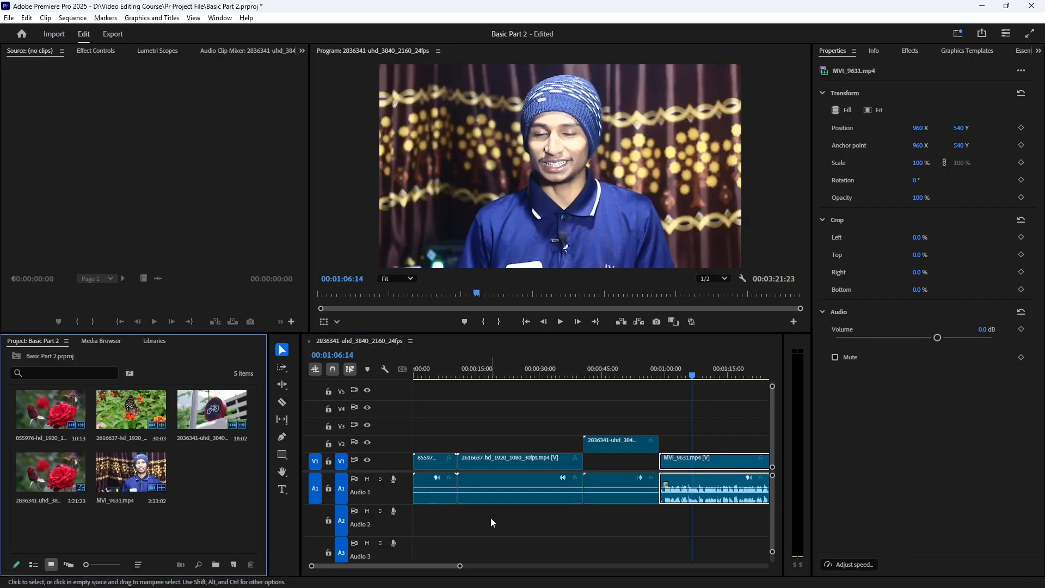
Play the opening seconds of the MVI_9631.mp4 clip several times, starting from around 00:01:04, to listen to its audio
left_click(439, 516)
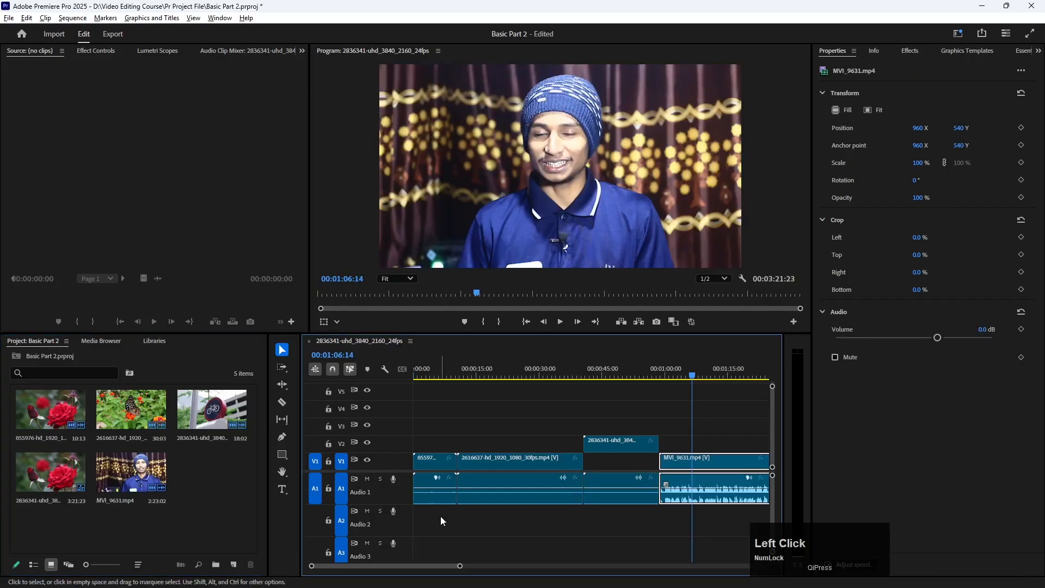
left_click_drag(440, 517, 636, 489)
left_click(696, 495)
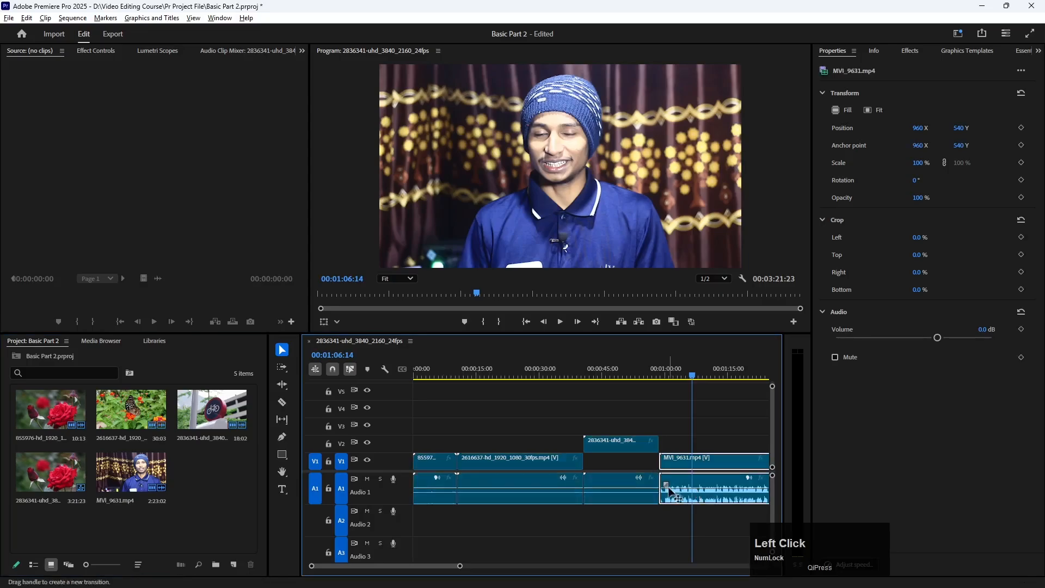
left_click(689, 377)
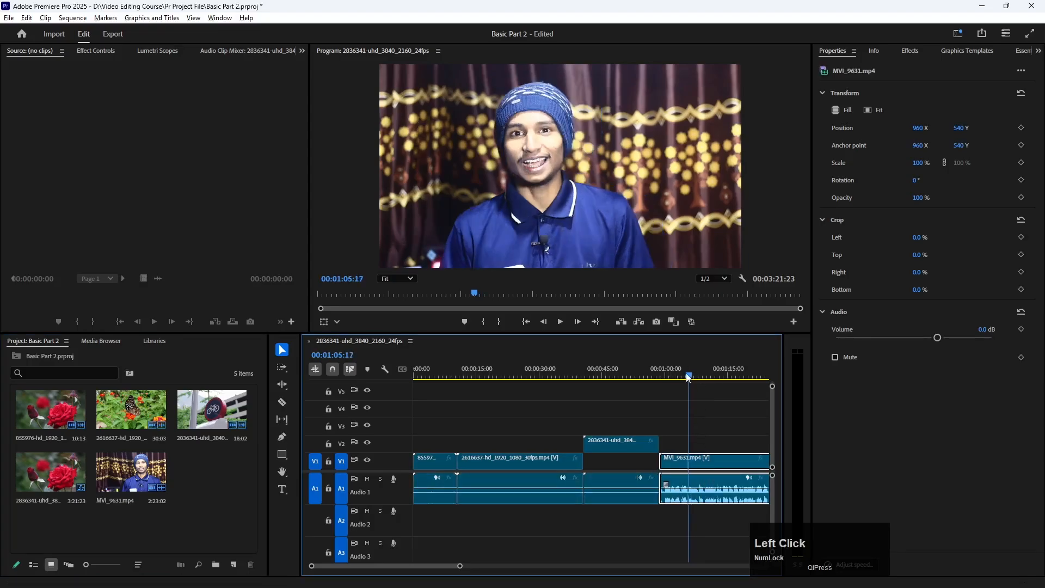
left_click_drag(688, 377, 684, 377)
key("space")
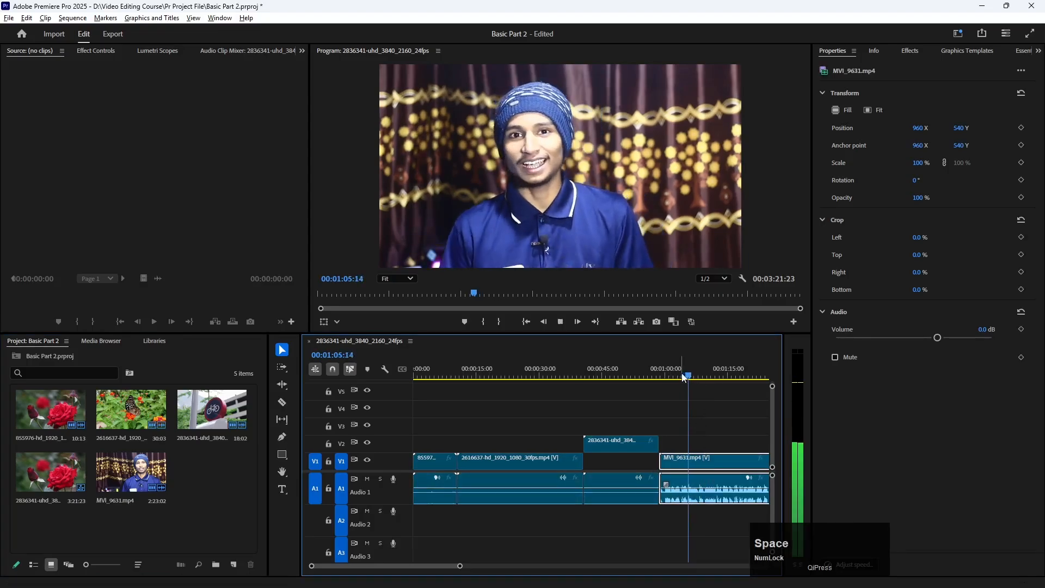
key("space")
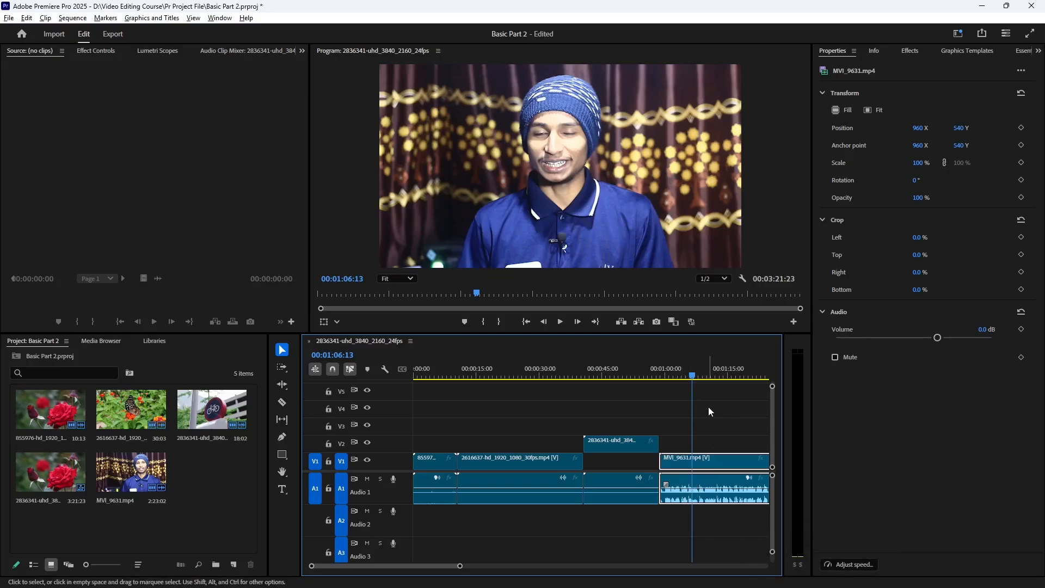
left_click(683, 374)
key("space")
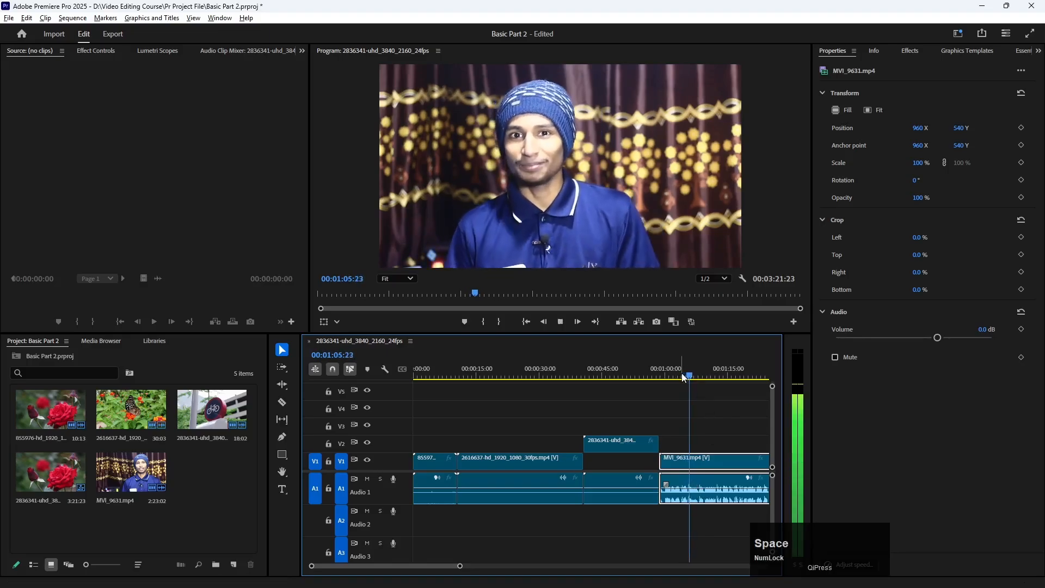
key("space")
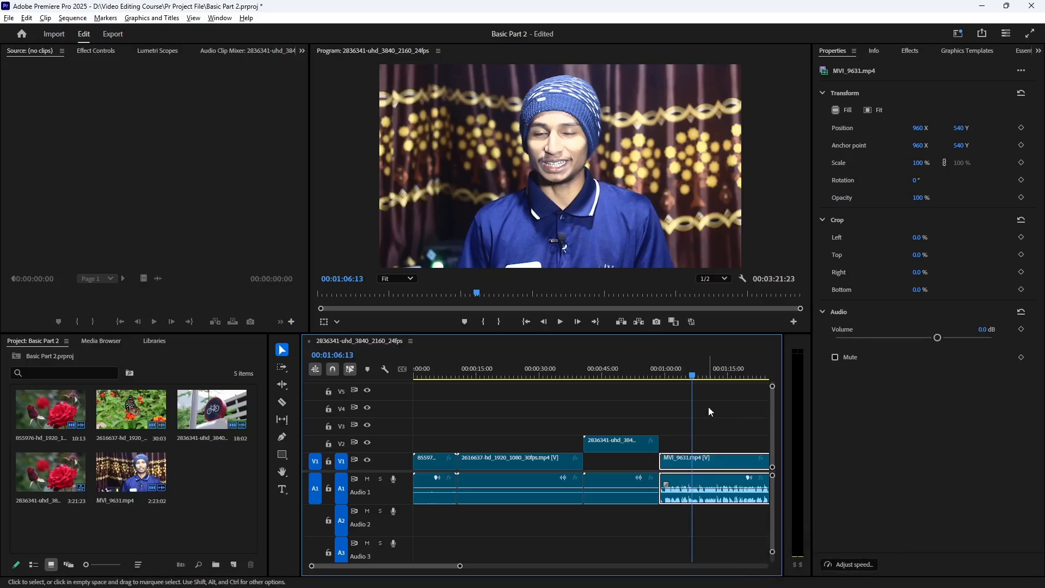
left_click(683, 374)
key("space")
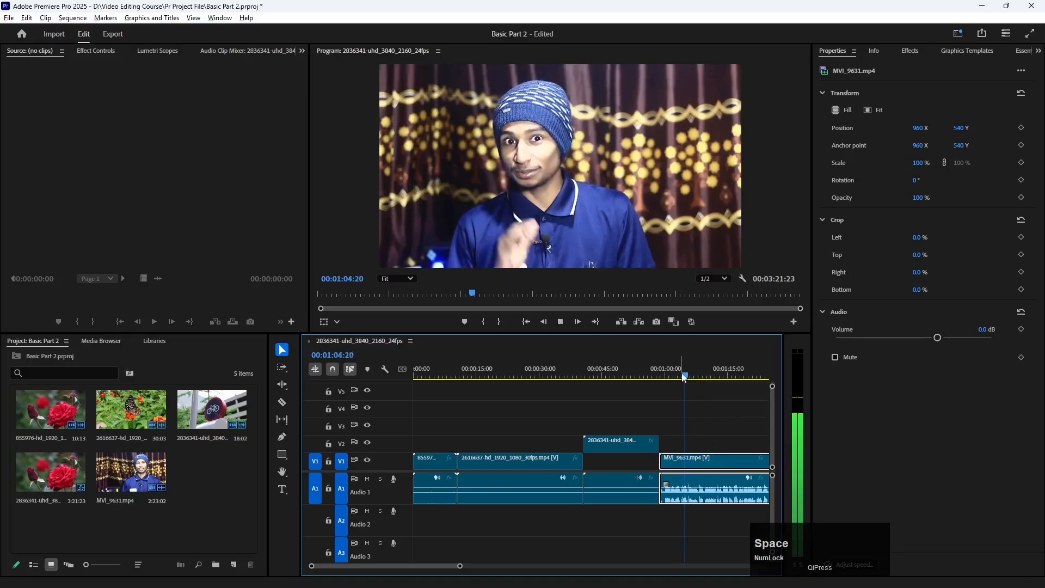
left_click(682, 375)
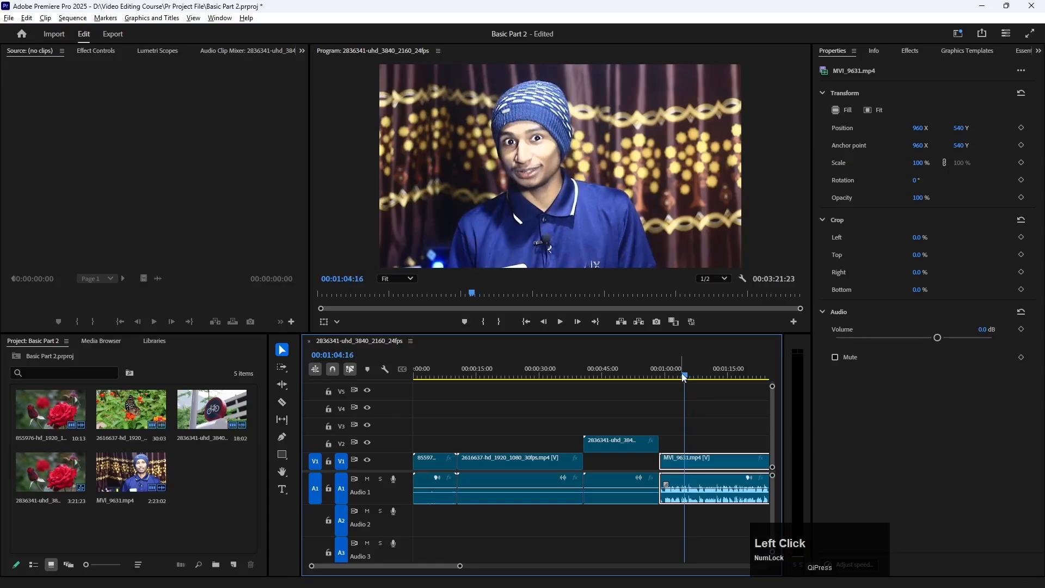
key("space")
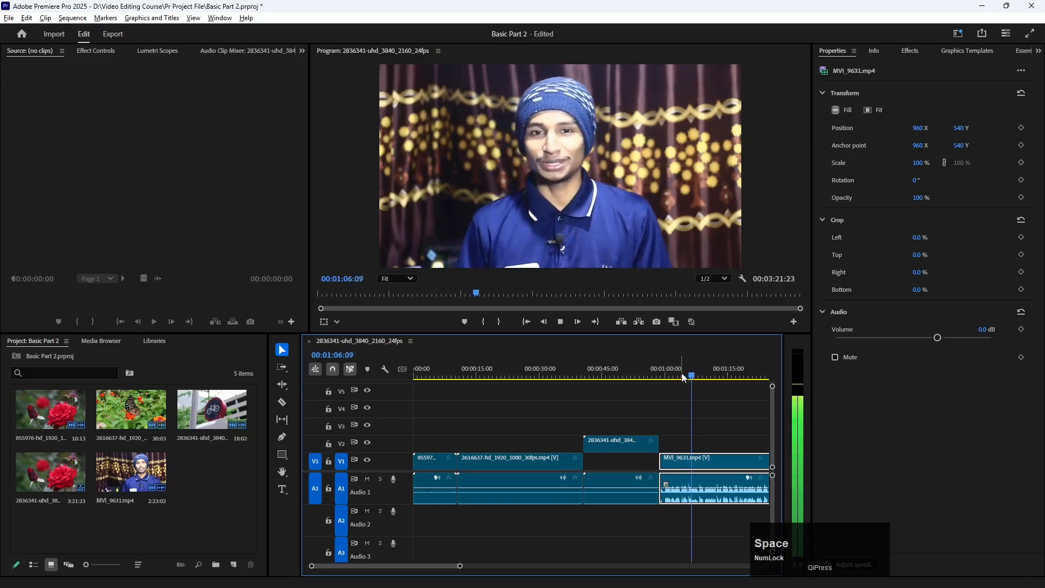
left_click(681, 374)
key("space")
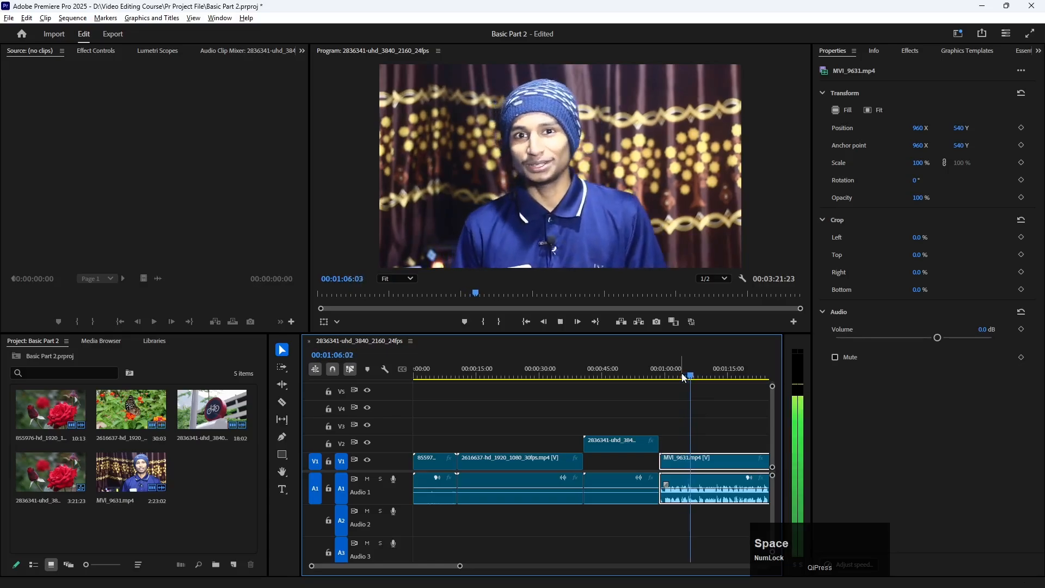
key("space")
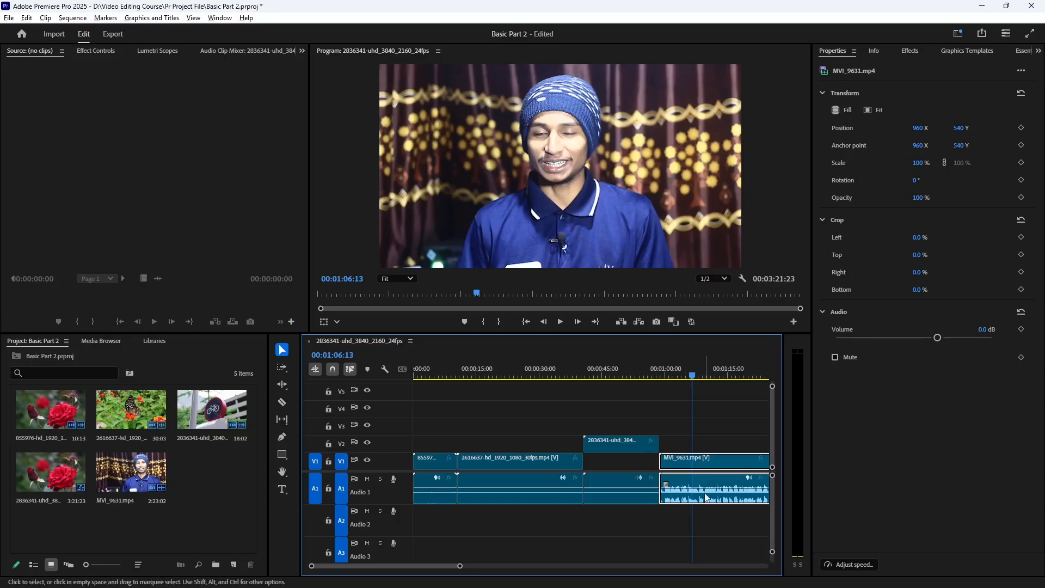
Mute audio track A1 and play a few seconds of the MVI_9631.mp4 clip to check the mute
left_click(366, 480)
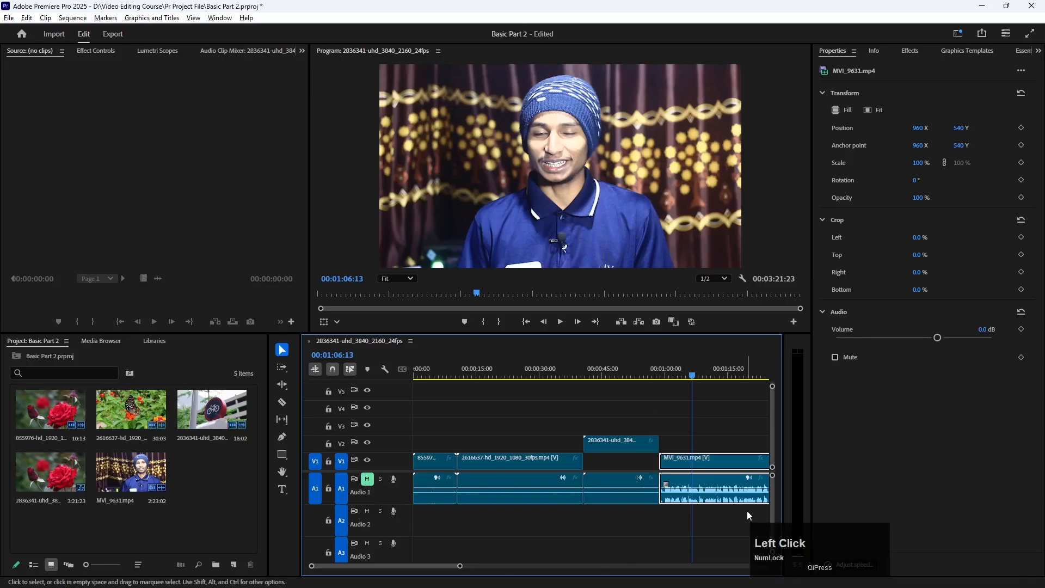
key("space")
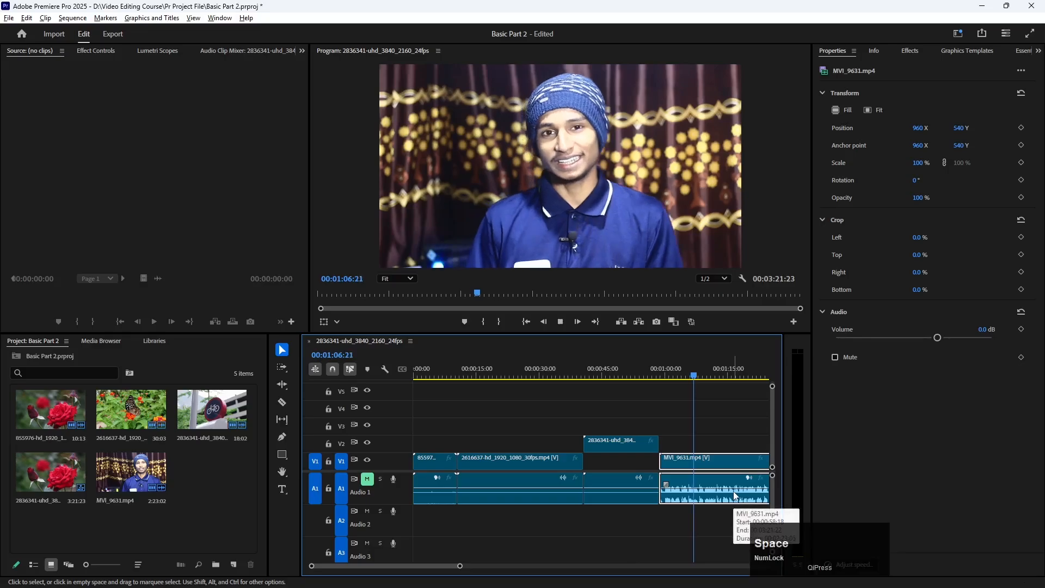
key("space")
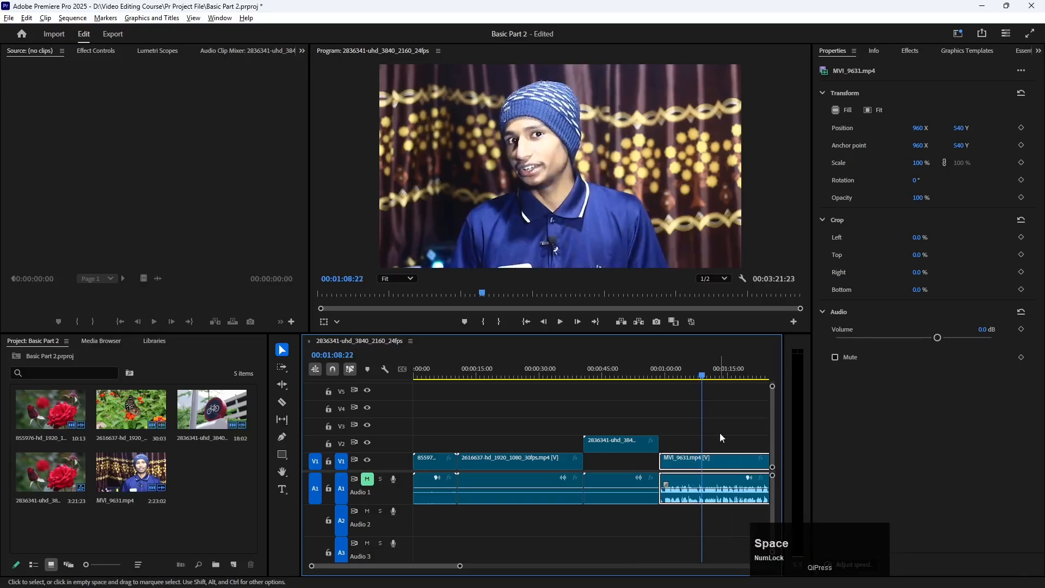
Delete the MVI_9631.mp4 clip from the timeline and record a voice-over on track A2 from the start of the sequence
key("Delete")
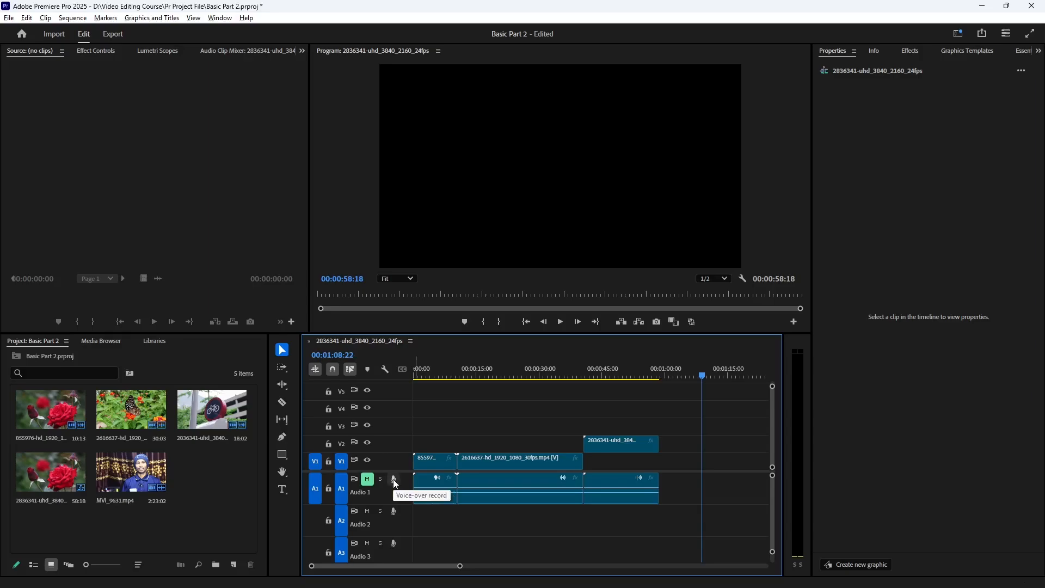
key("Home")
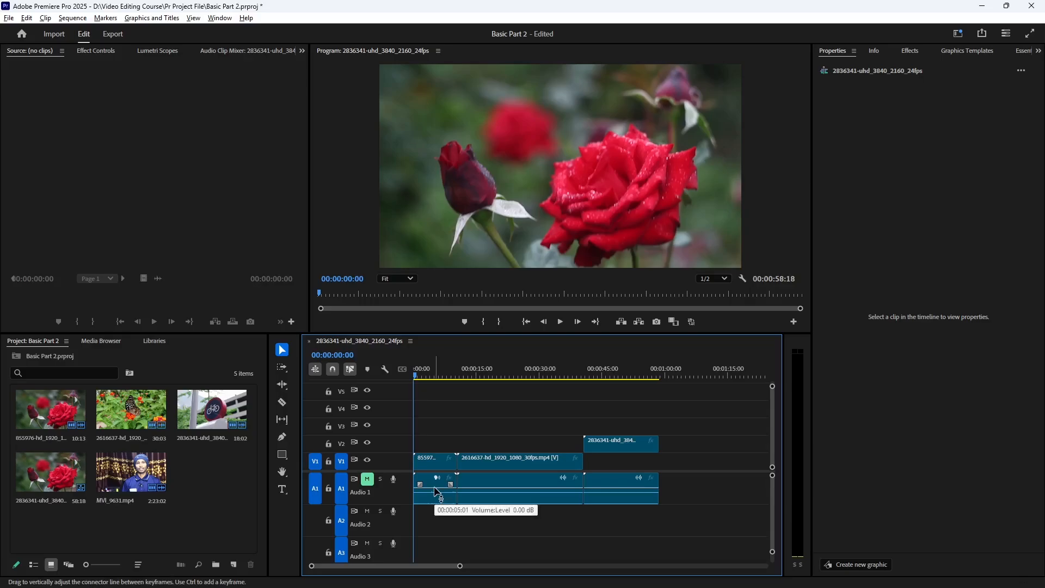
left_click(393, 512)
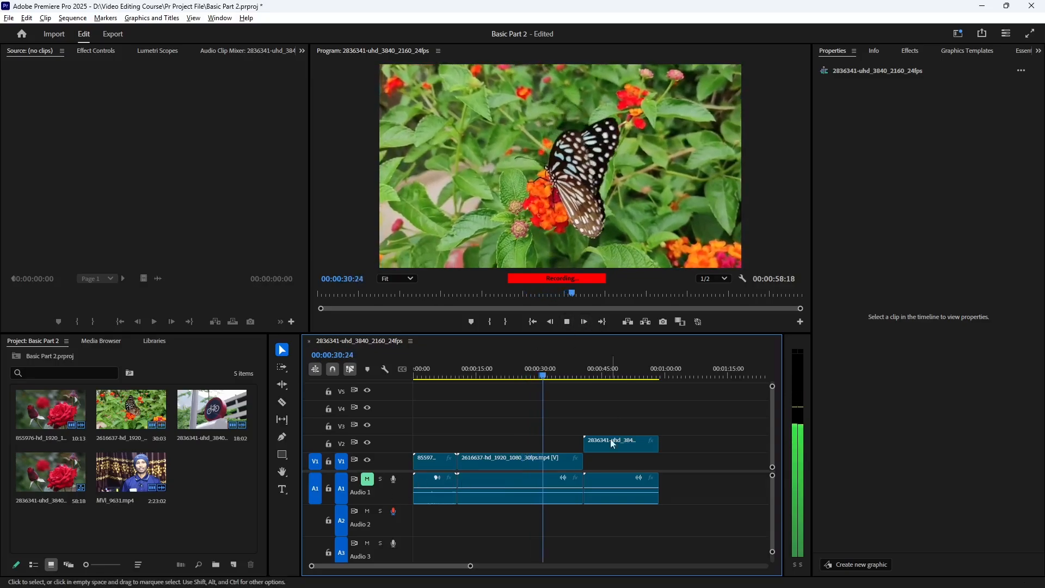
left_click(567, 322)
key("space")
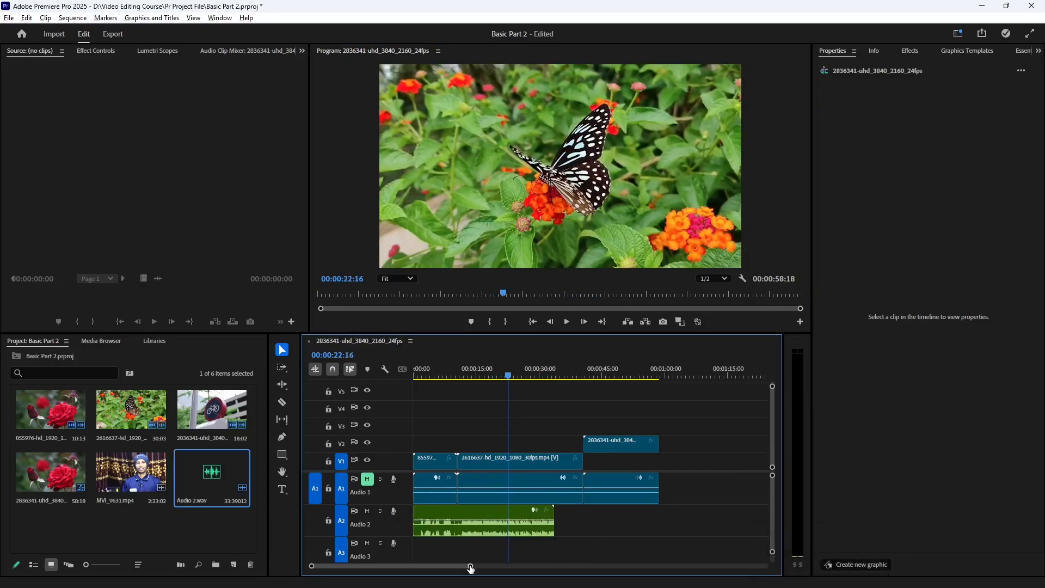
left_click_drag(470, 566, 459, 567)
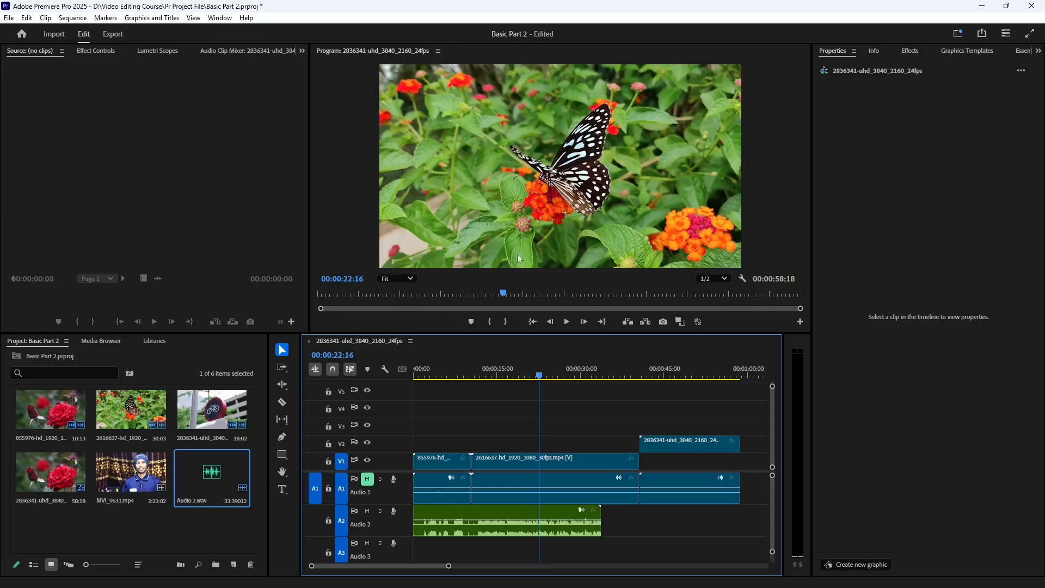
Set the Program monitor's zoom level to 50% and pan the butterfly preview with the Hand tool
left_click(404, 279)
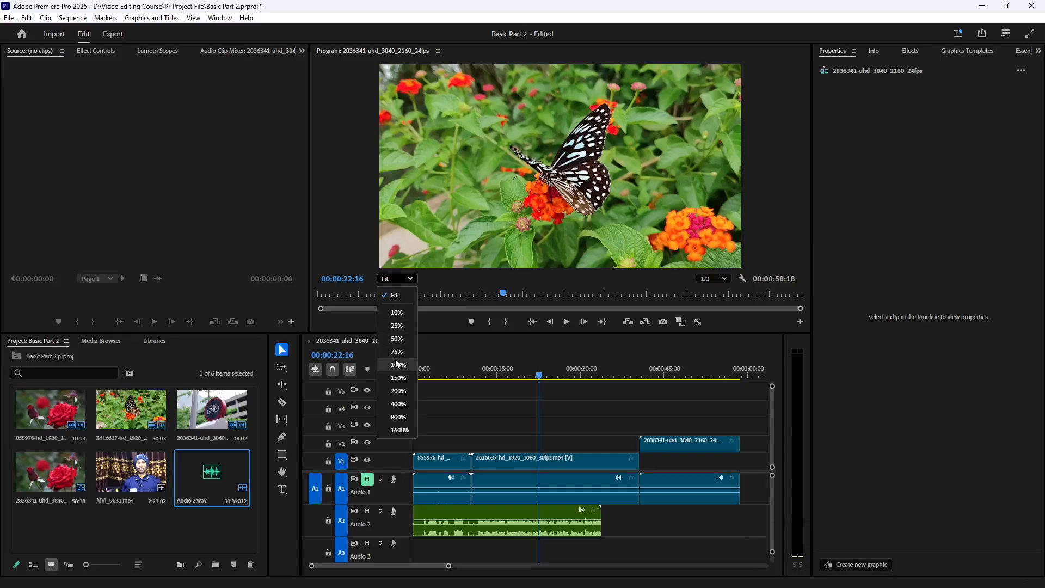
left_click(397, 339)
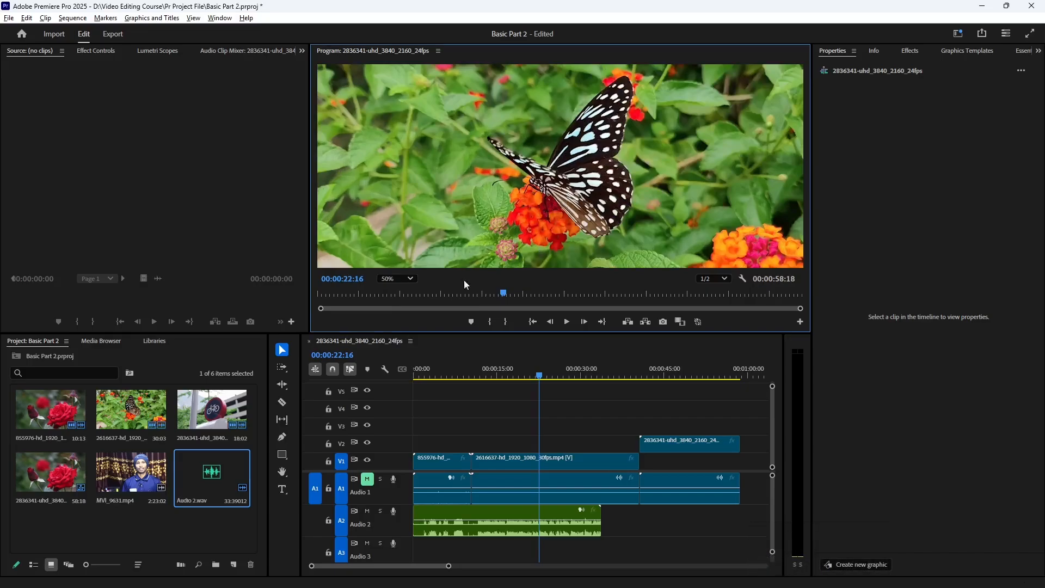
left_click(283, 472)
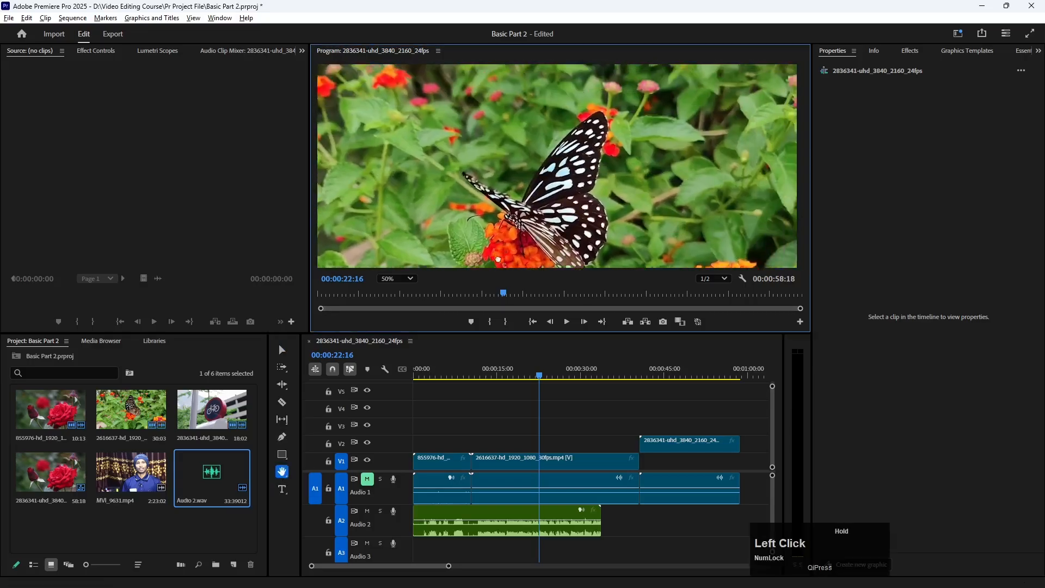
left_click_drag(498, 259, 550, 222)
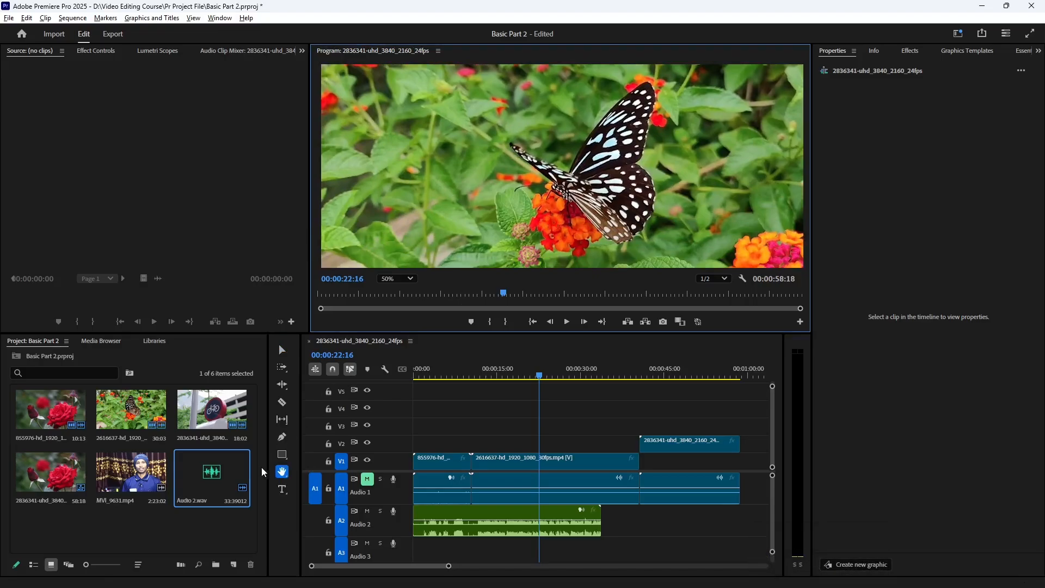
Switch back to the Selection tool and pan the enlarged butterfly preview around without the Hand tool
left_click(281, 349)
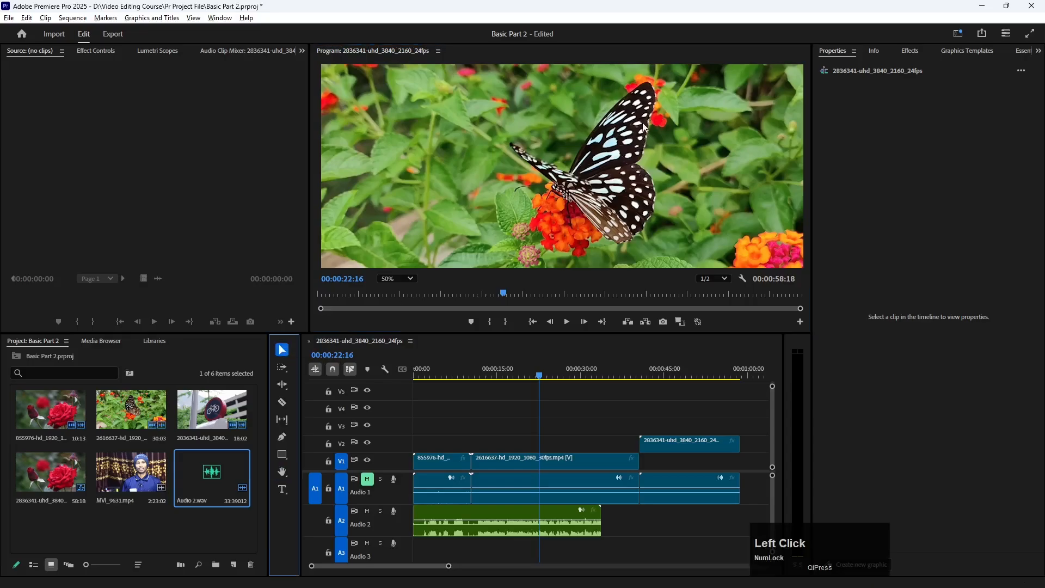
middle_click(457, 185)
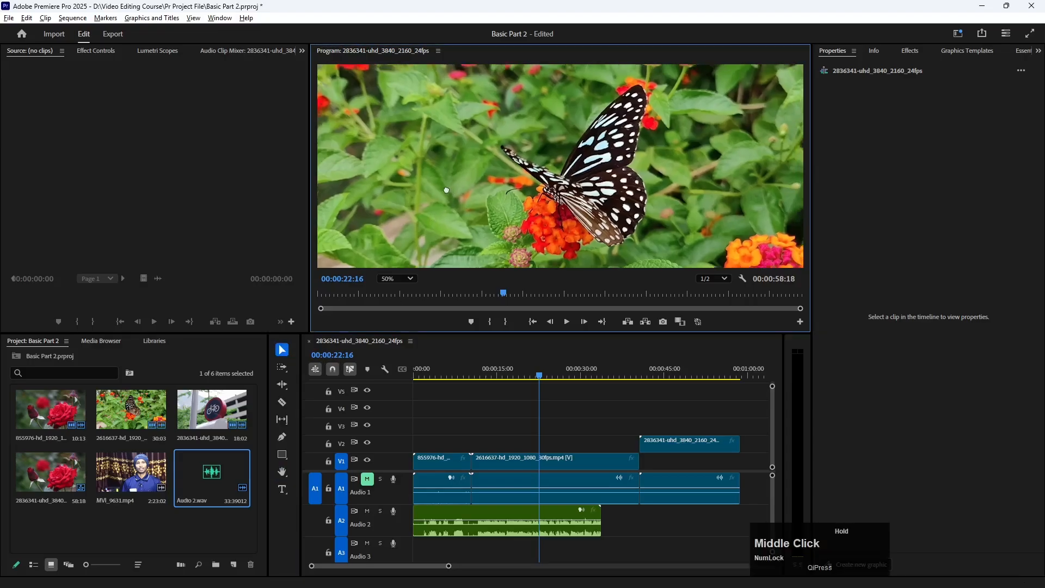
left_click_drag(516, 228, 501, 298)
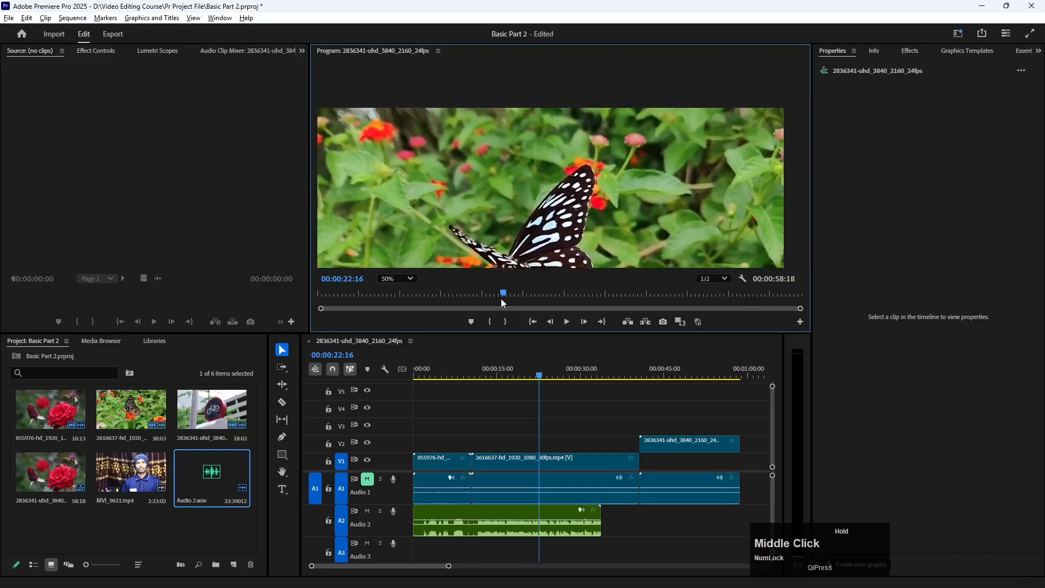
left_click_drag(561, 196, 590, 149)
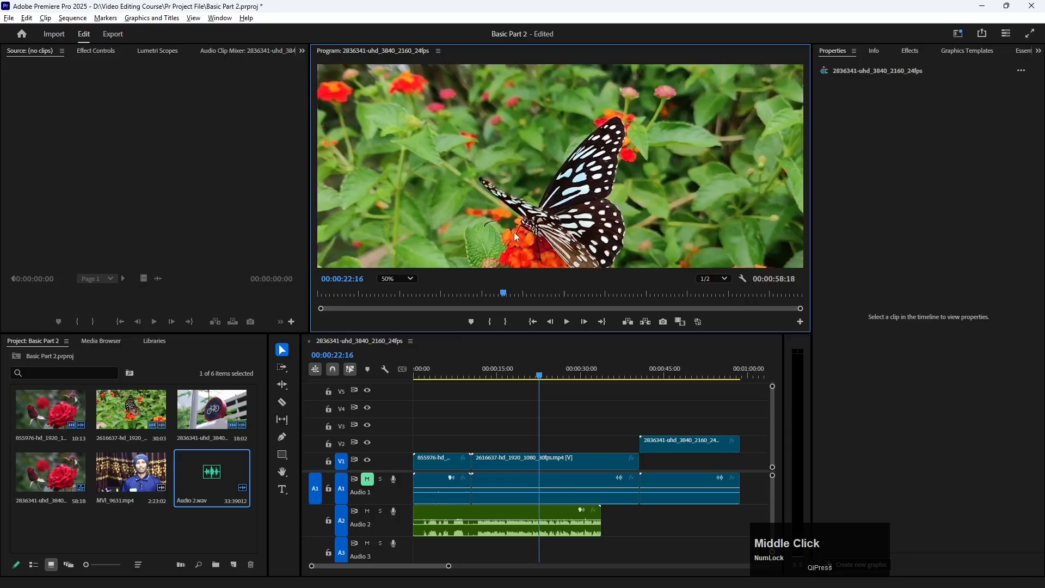
Reset the Program monitor's zoom level to Fit and view the available playback resolution options
left_click(398, 279)
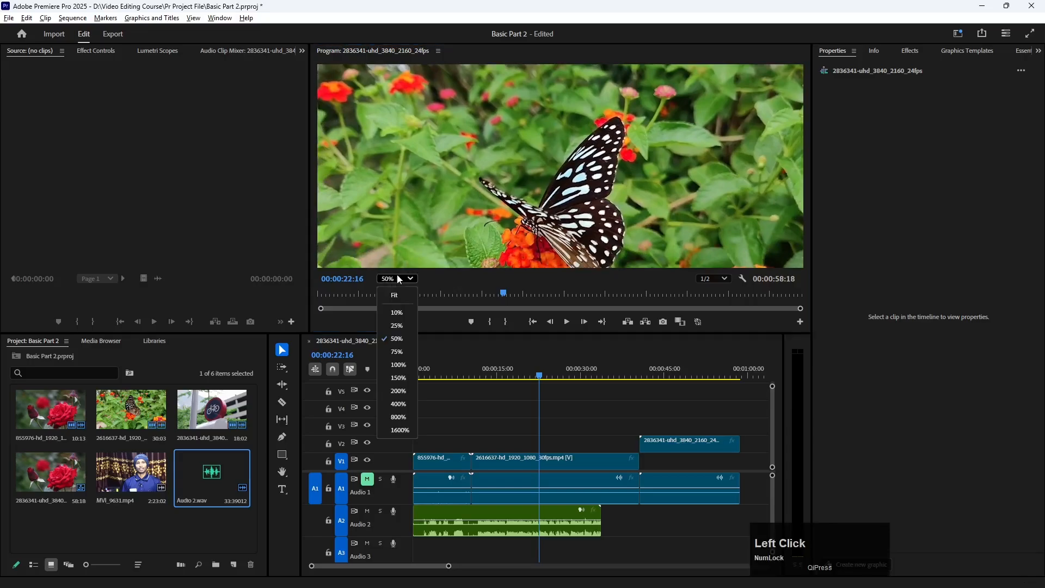
left_click(393, 297)
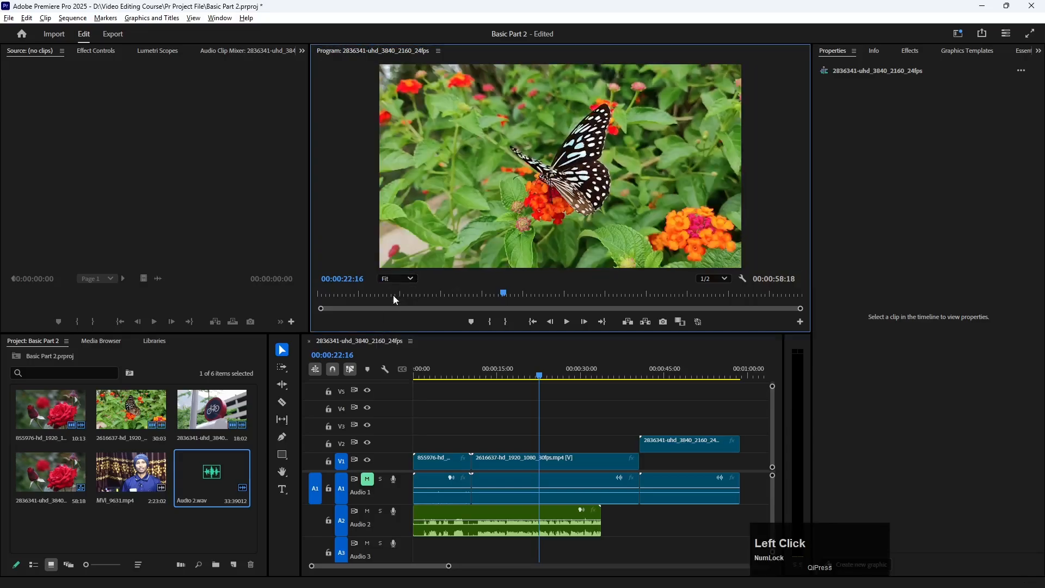
left_click(713, 277)
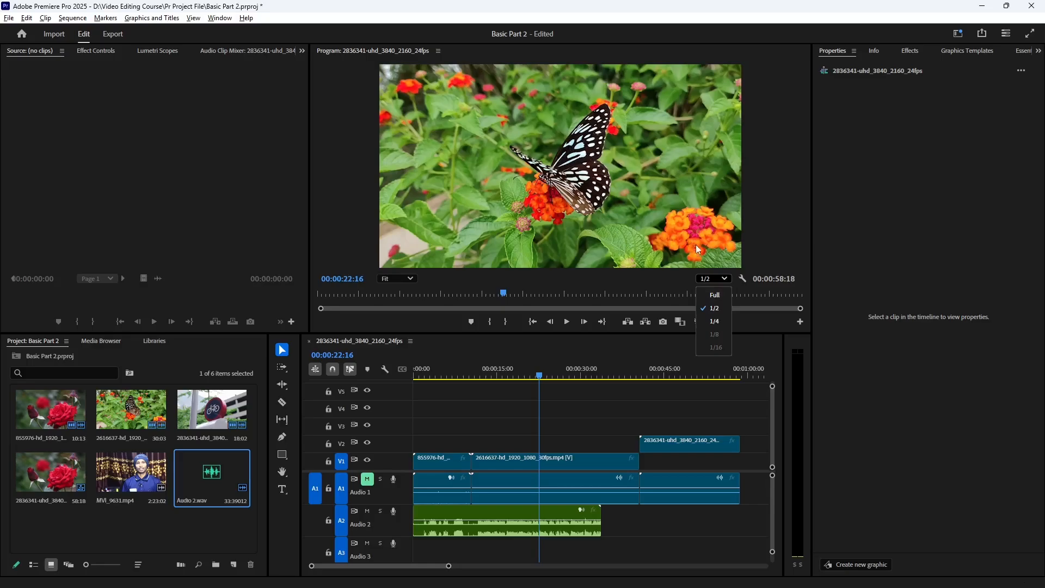
left_click(766, 173)
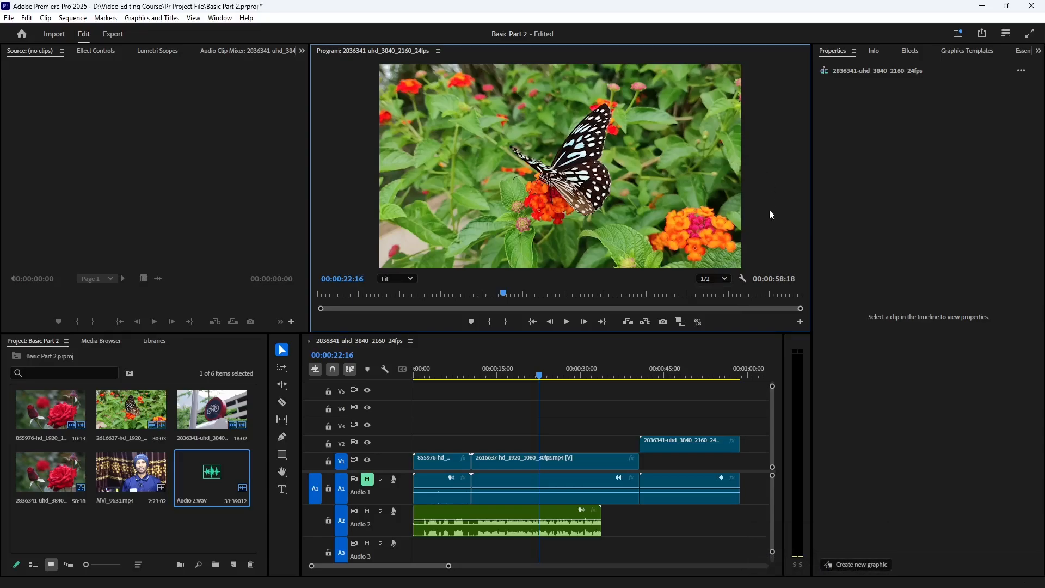
left_click(712, 278)
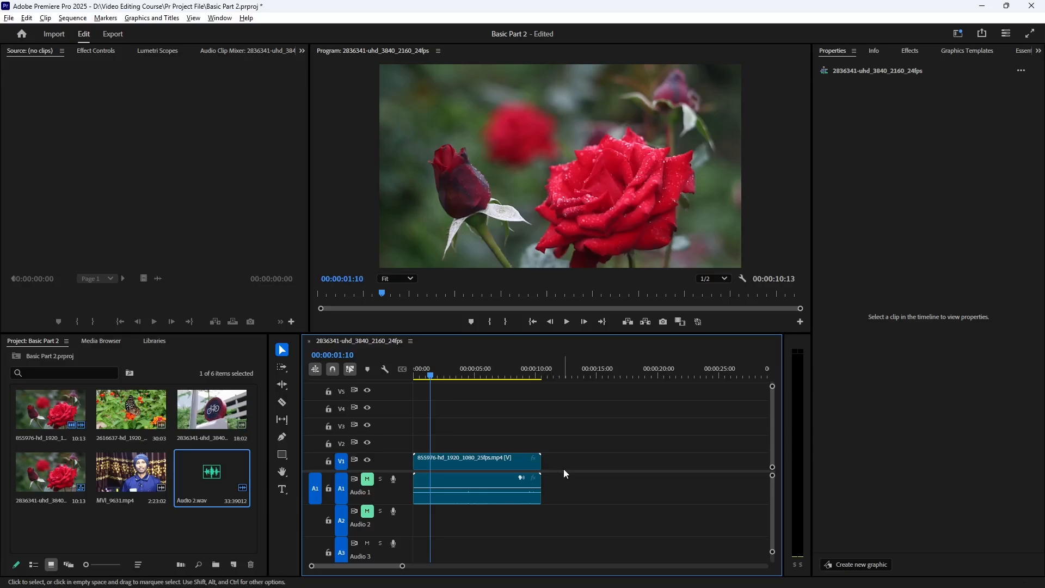
Load the bicycle-sign clip in the Source Monitor and add its video only to V1 and its audio only to A1 after the rose clip
left_click(225, 410)
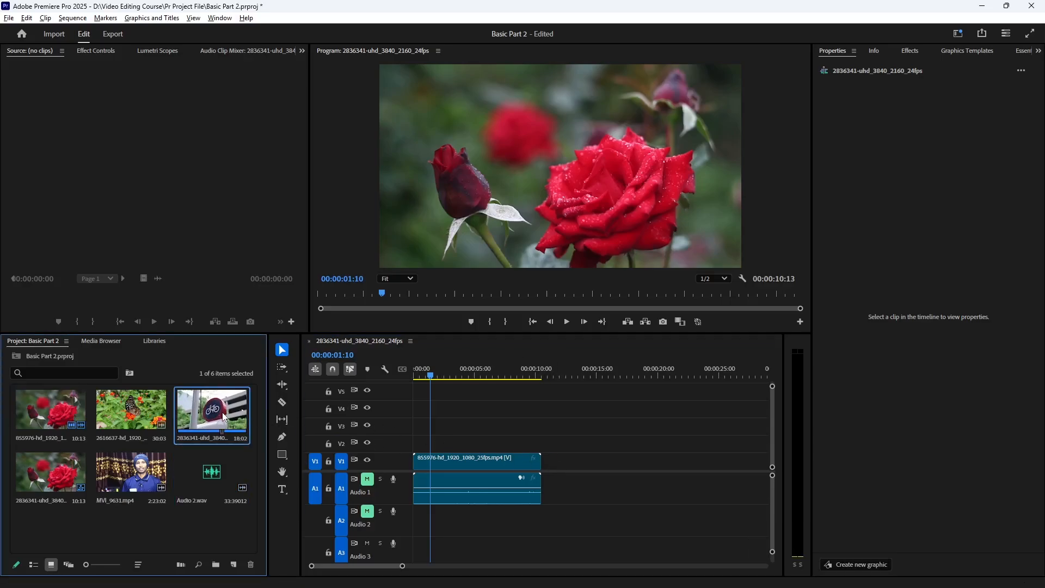
double_click(223, 417)
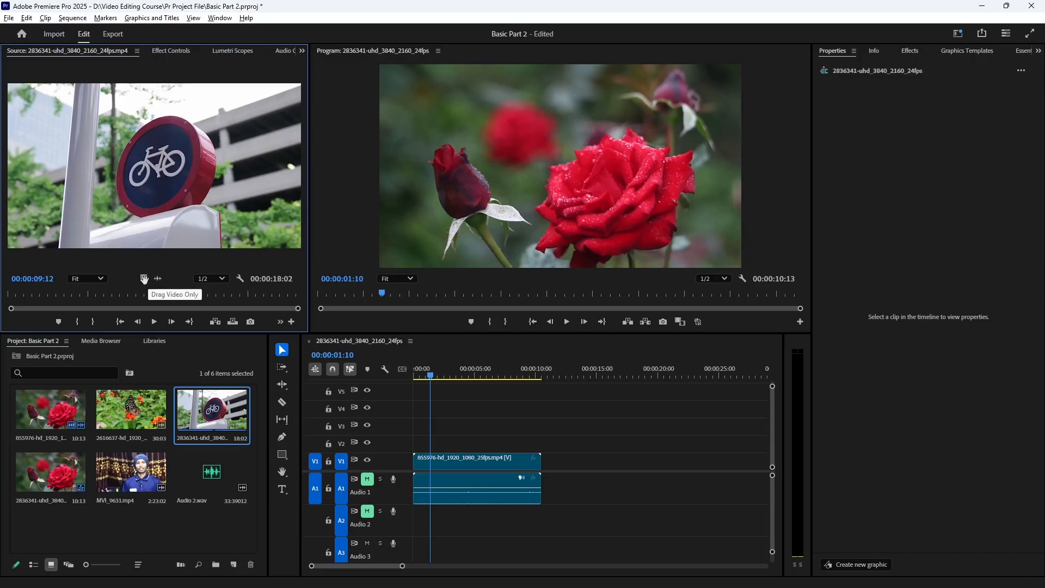
left_click_drag(142, 279, 550, 463)
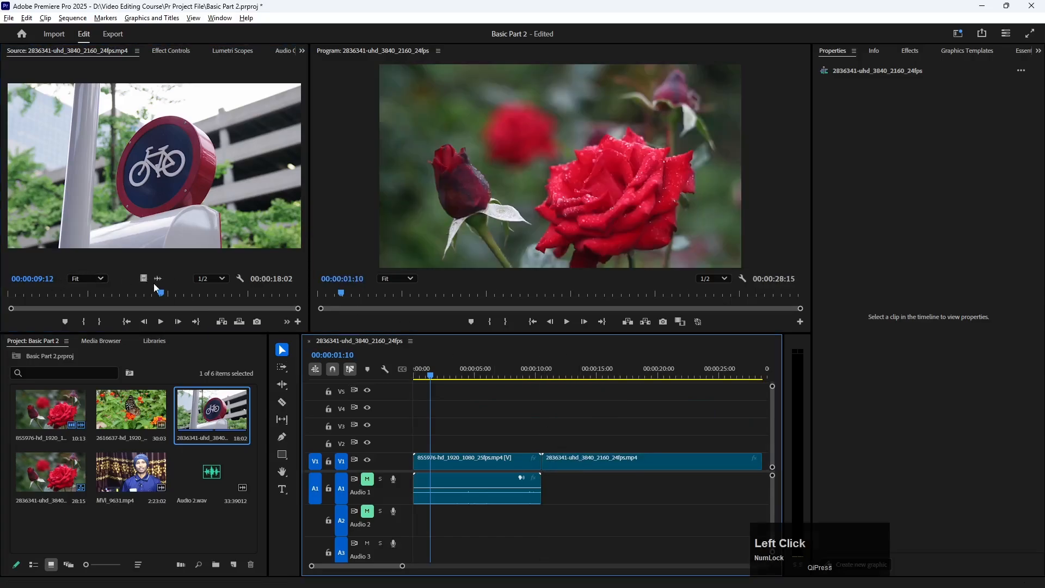
left_click_drag(155, 280, 536, 493)
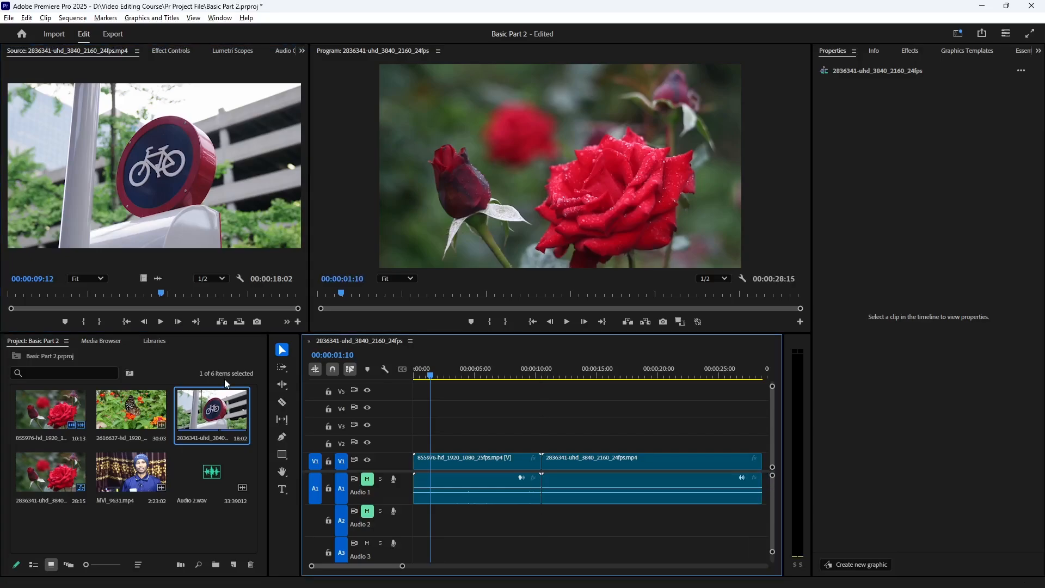
Undo the addition of the bicycle-sign clip's video and audio to the timeline
key("minus")
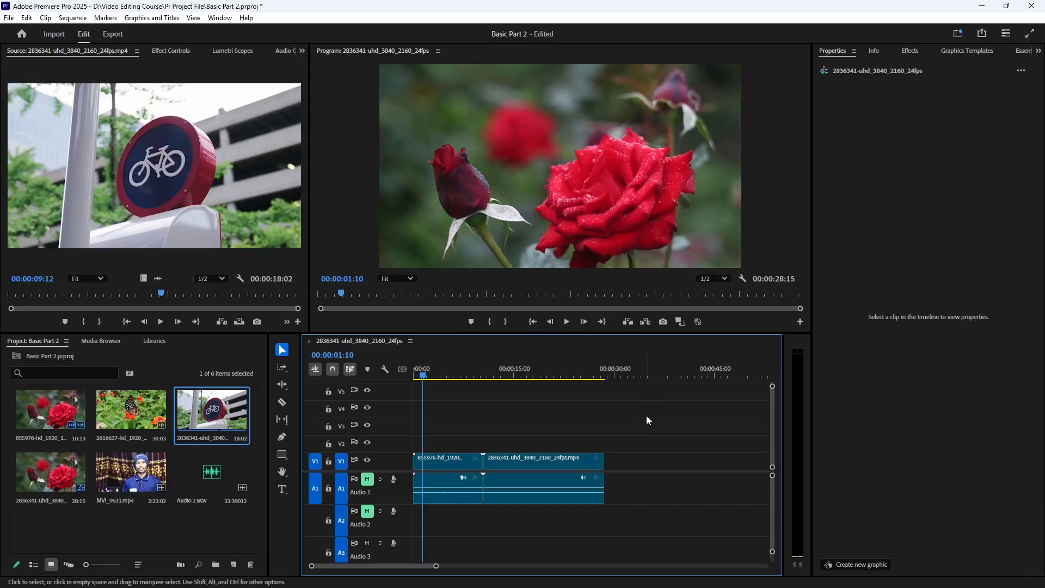
key("ctrl+z")
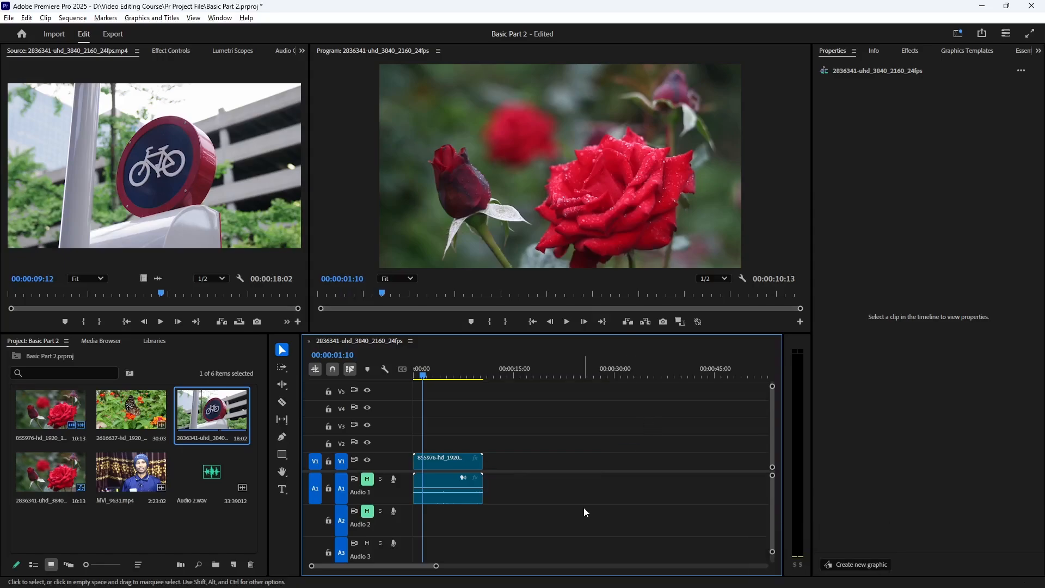
Bring the Effect Controls panel forward and close it
left_click(181, 50)
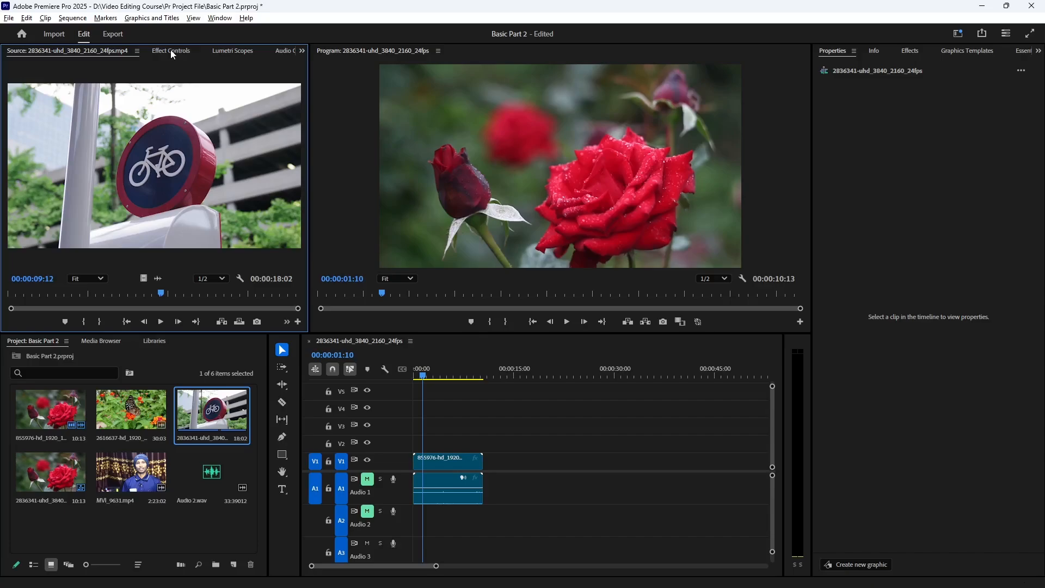
left_click(220, 18)
mouse_move(246, 18)
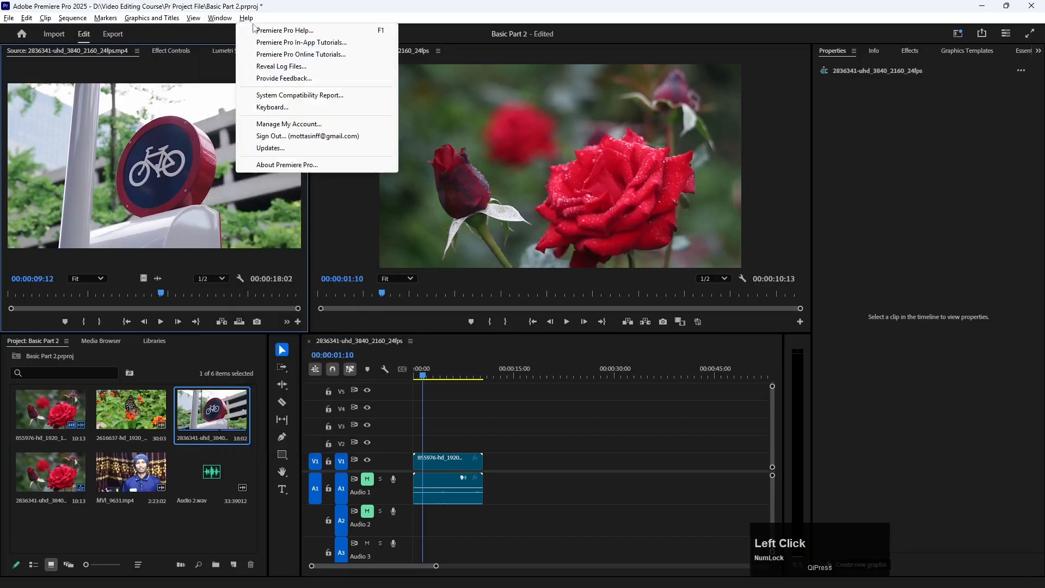
mouse_move(305, 30)
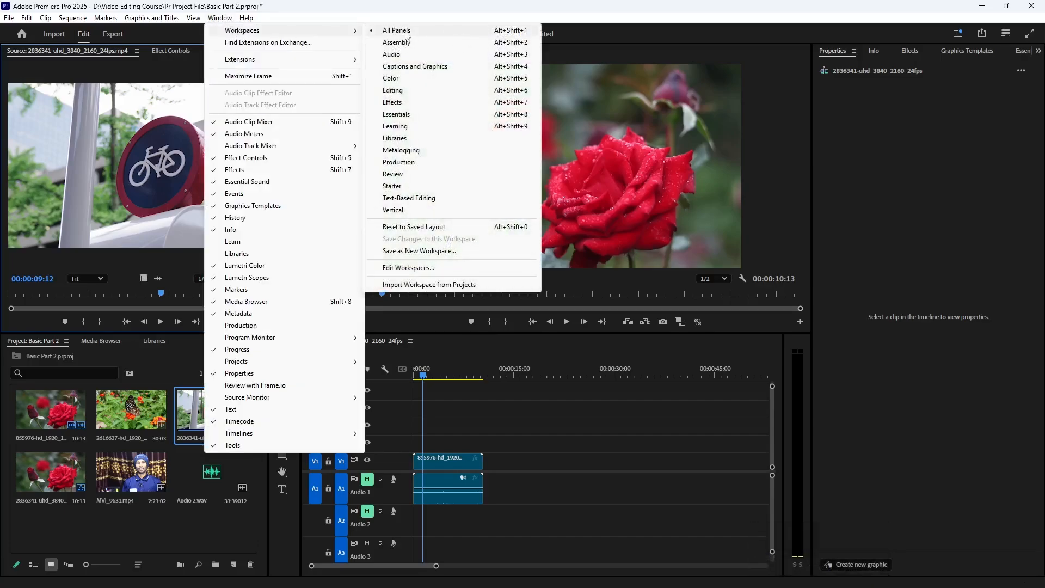
left_click(467, 227)
left_click(197, 51)
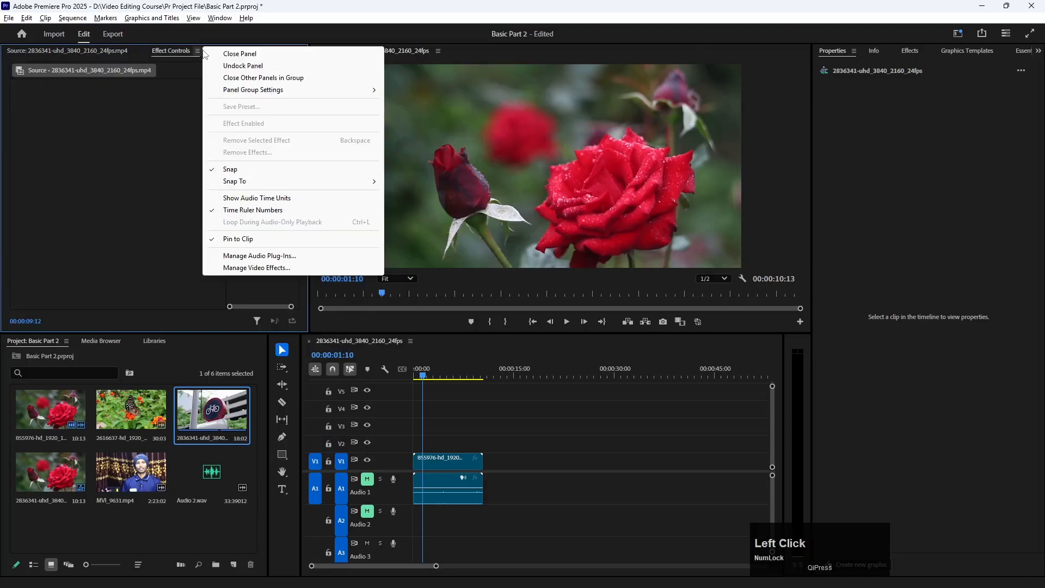
left_click(237, 55)
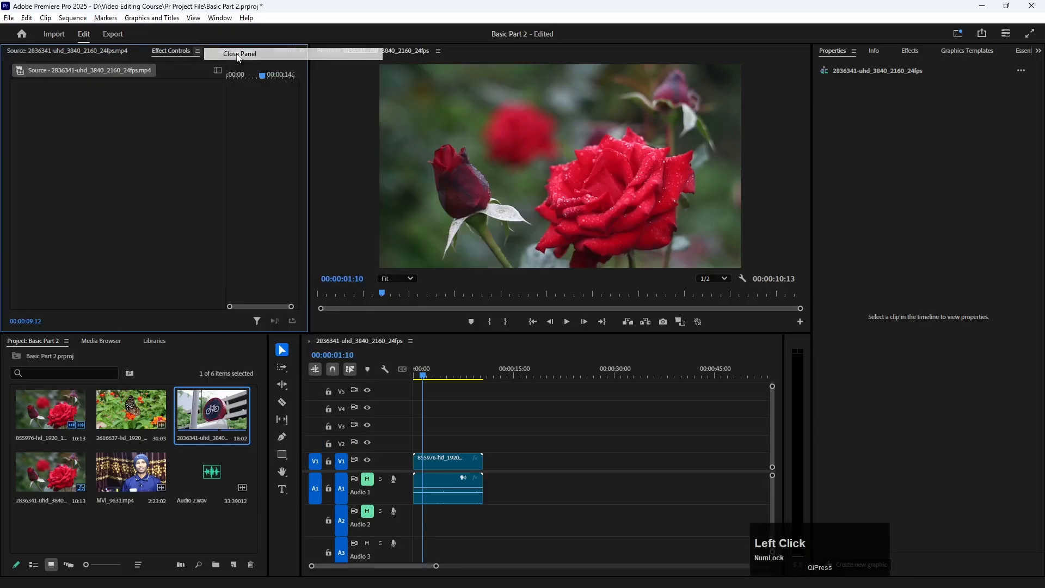
Reset the workspace to its saved layout to restore the Effect Controls panel, and bring that panel forward
left_click(220, 18)
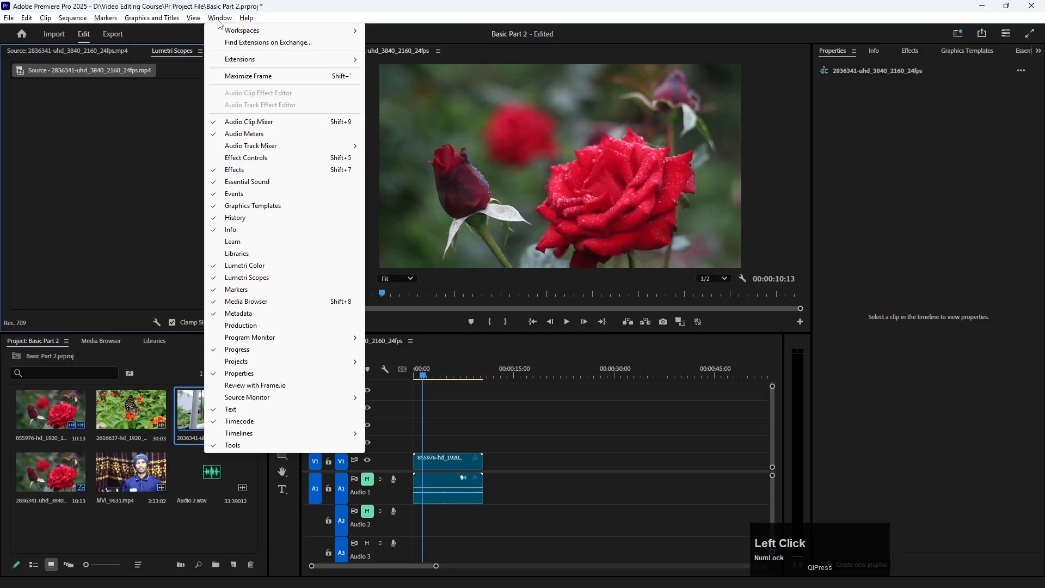
mouse_move(227, 33)
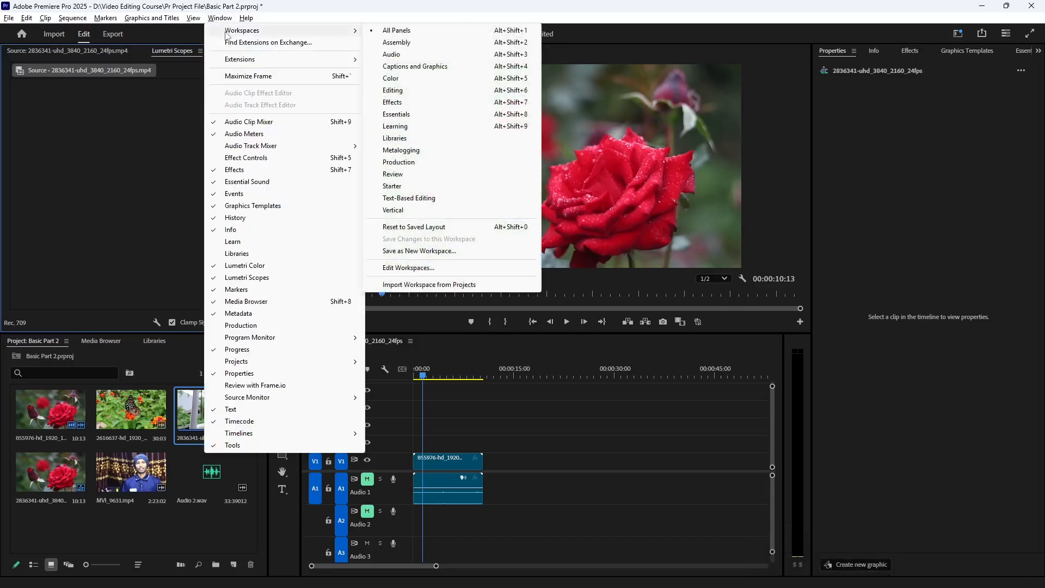
left_click(433, 225)
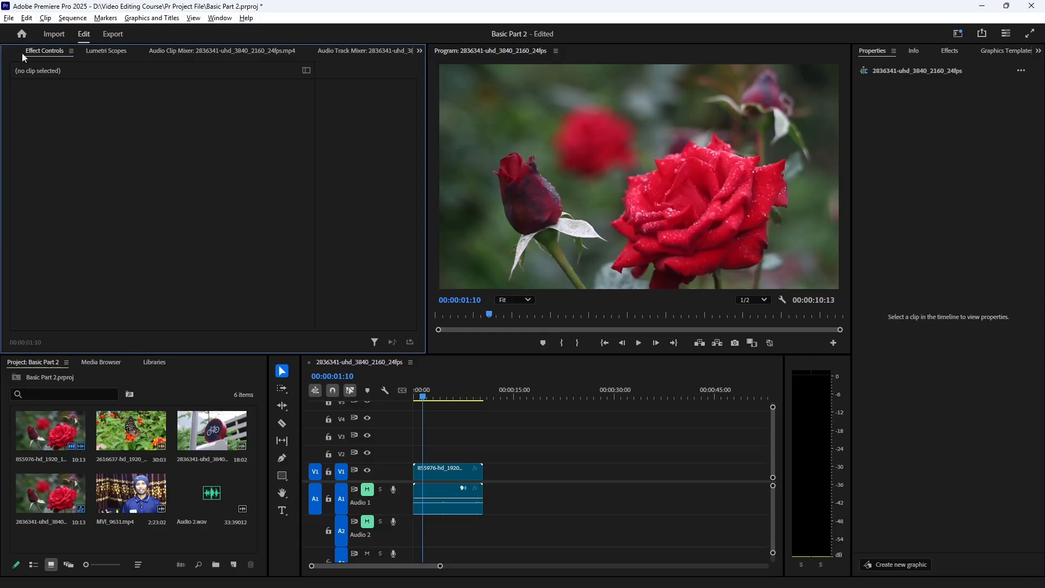
left_click(38, 55)
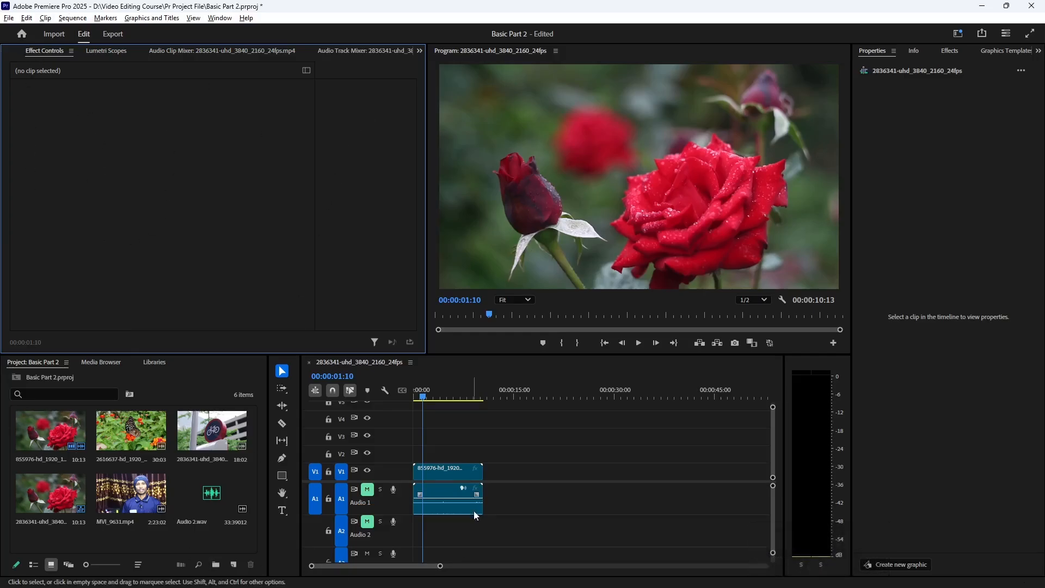
Select the rose clip on V1 and review its Effect Controls, collapsing and expanding the Motion group
left_click(436, 477)
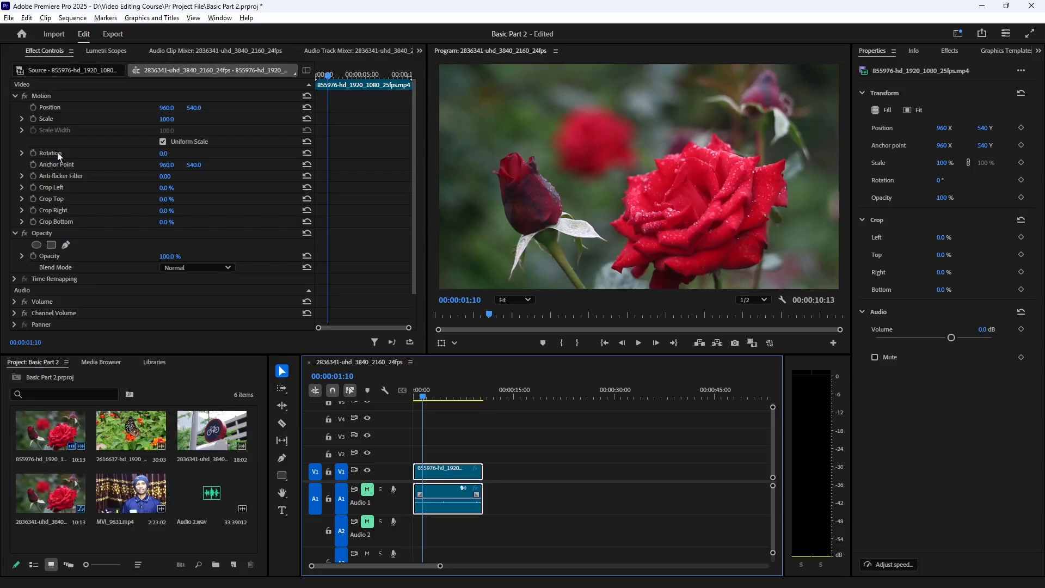
left_click(226, 279)
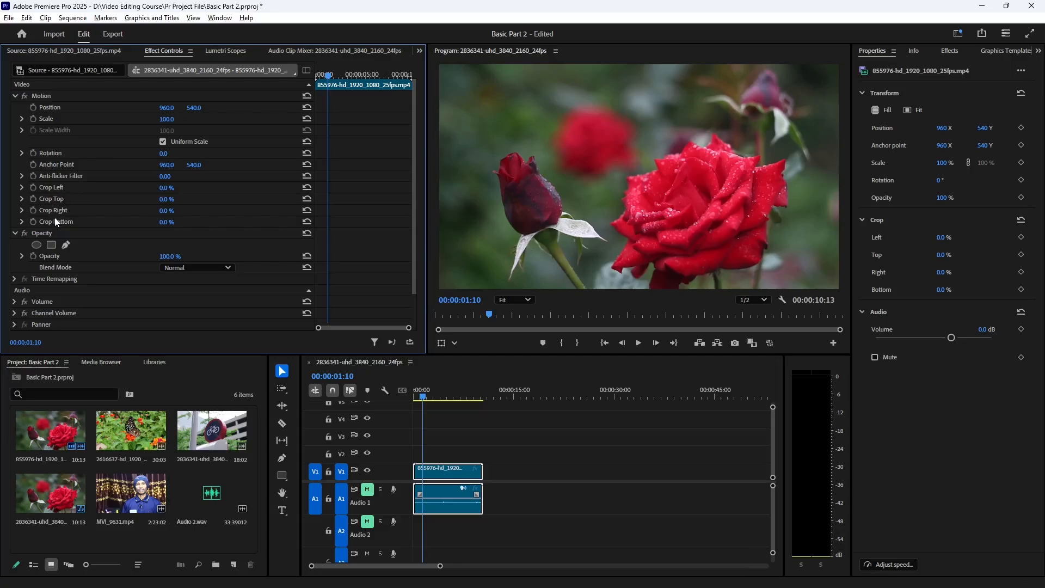
left_click(15, 96)
left_click(16, 96)
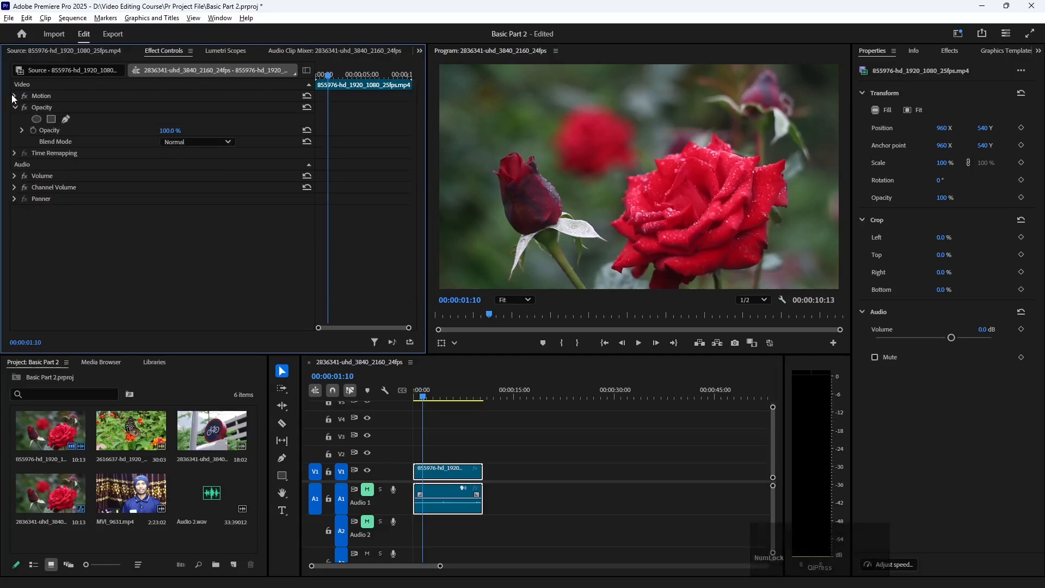
left_click(15, 95)
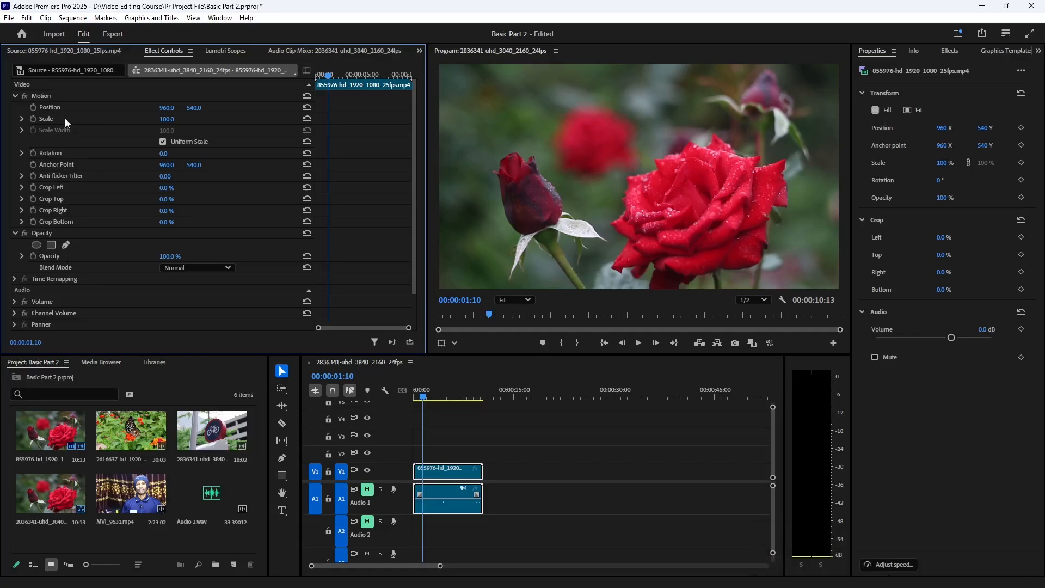
Shift the rose clip's Position to 555, 405 and reset the parameter to its default
left_click(48, 108)
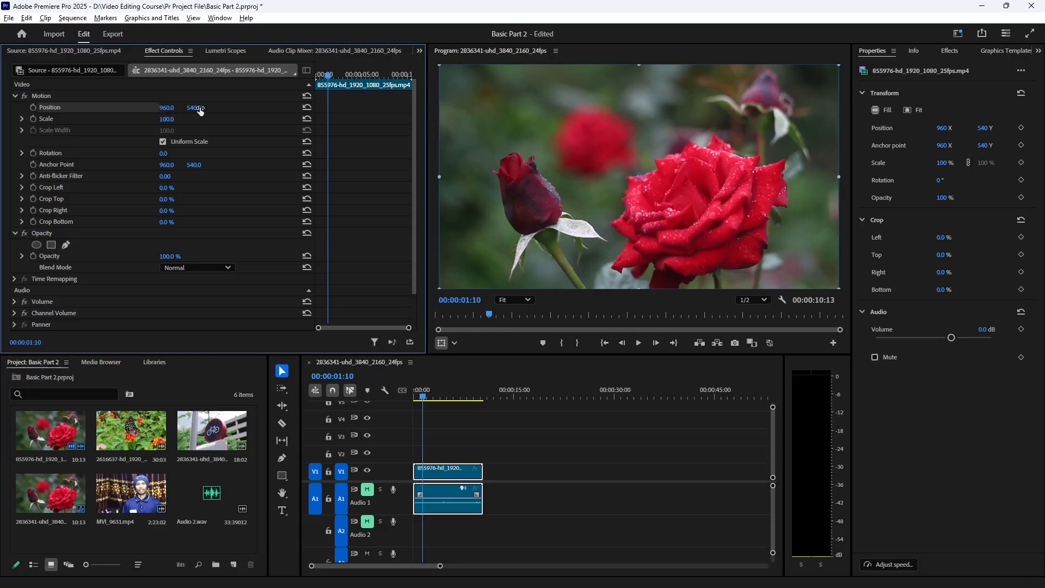
left_click_drag(192, 108, 147, 107)
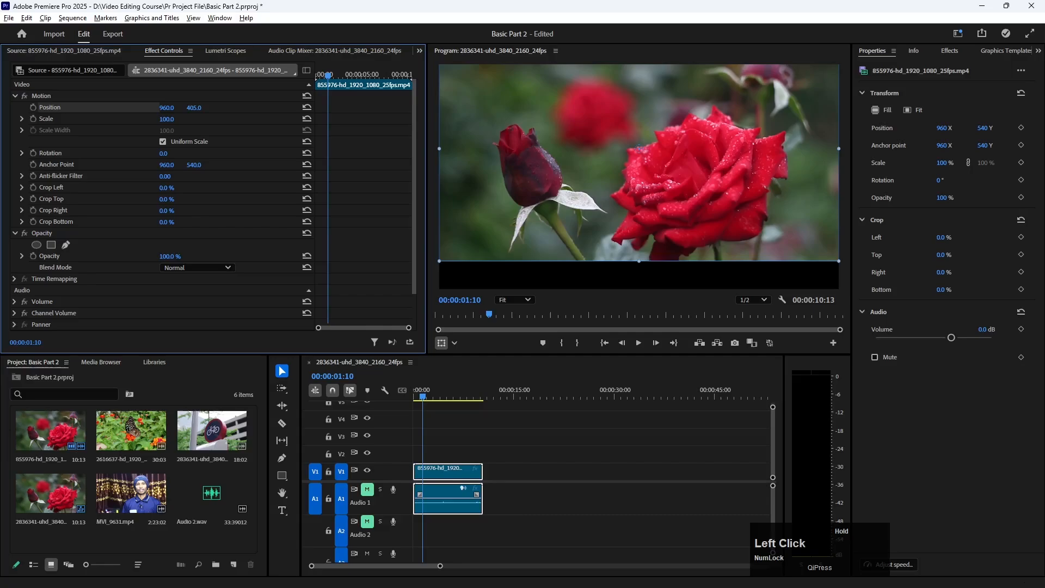
left_click(164, 109)
left_click_drag(164, 109, 70, 108)
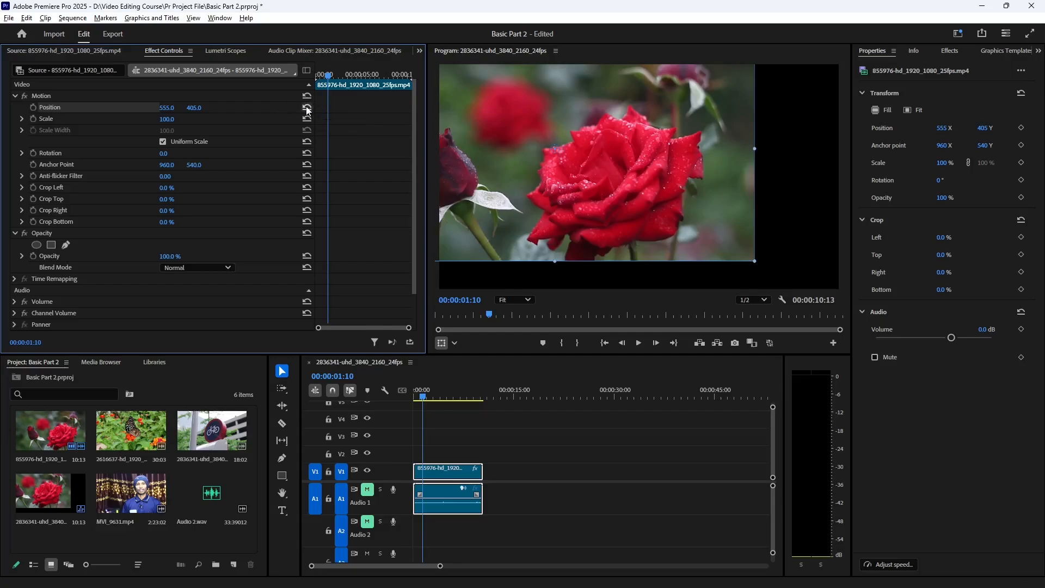
left_click(308, 108)
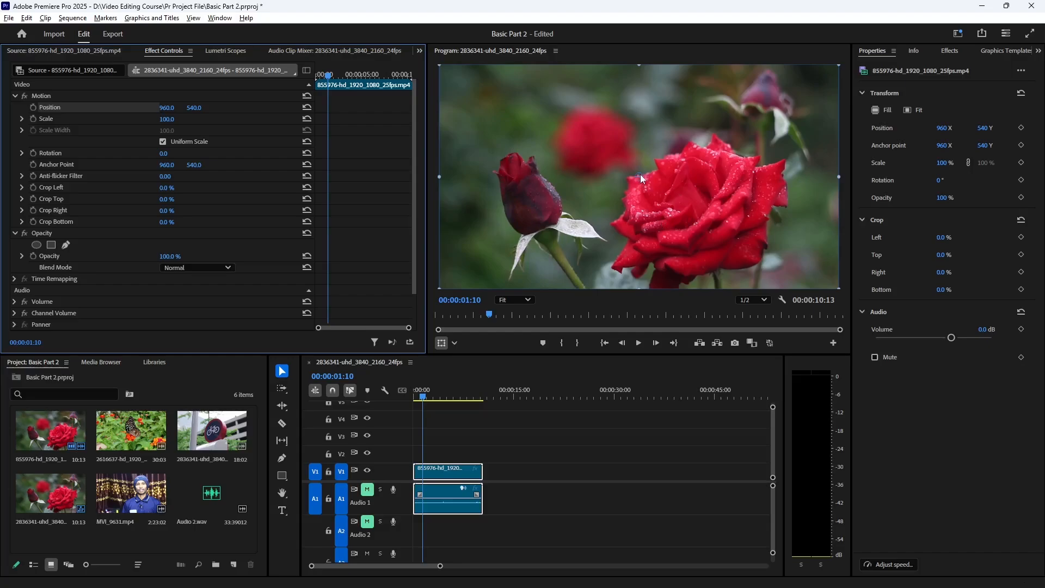
Move the rose clip's anchor point onto the dark rosebud, at about 447, 656, and scale the clip to 97
left_click_drag(641, 180, 533, 202)
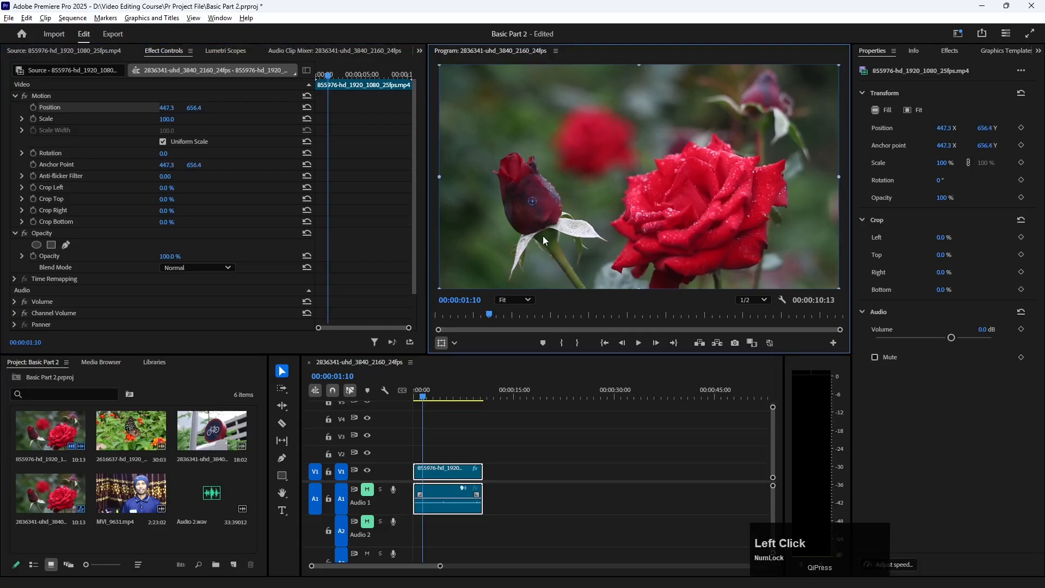
left_click(46, 117)
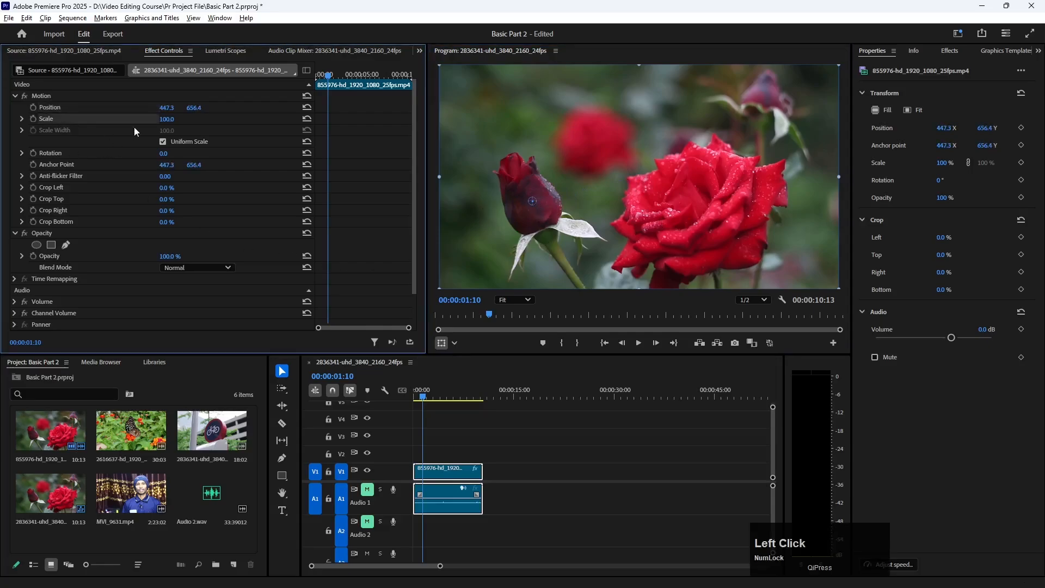
left_click(165, 118)
left_click(179, 118)
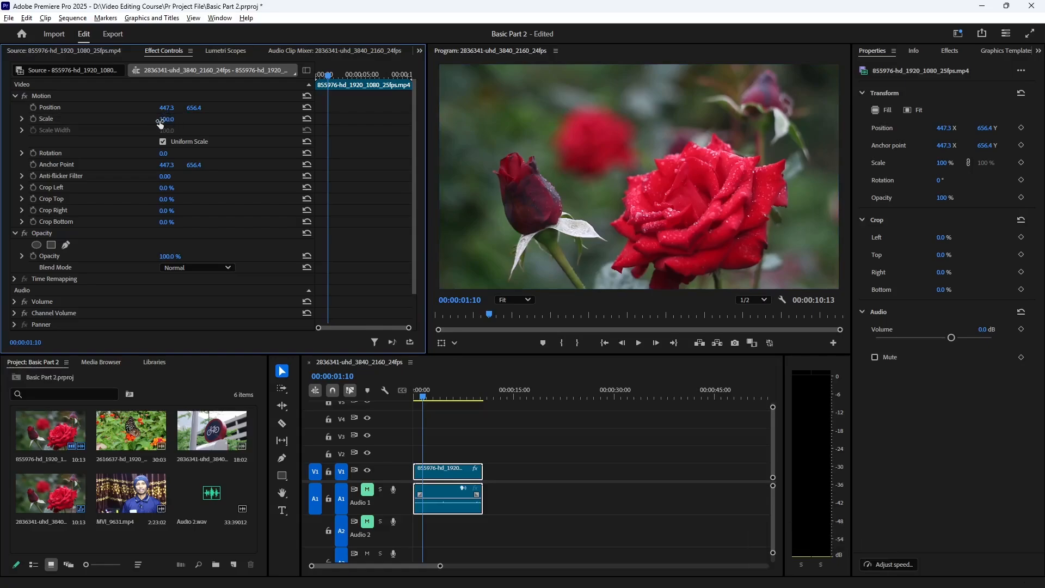
mouse_move(167, 122)
left_mouse_down()
mouse_move(204, 123)
mouse_move(132, 123)
mouse_move(246, 107)
mouse_move(152, 108)
mouse_move(193, 108)
mouse_move(178, 107)
left_mouse_up()
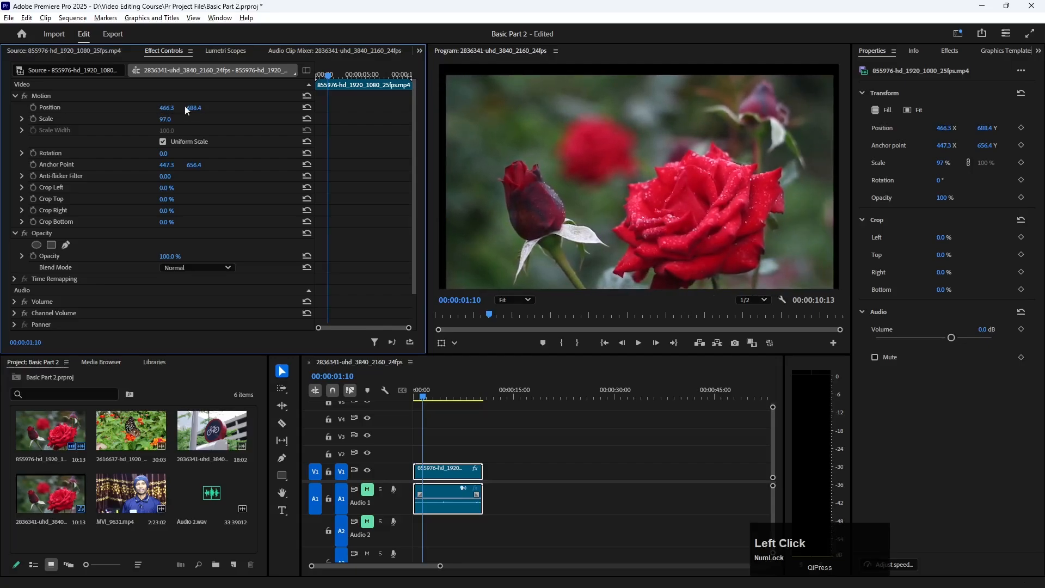
Undo the anchor point, scale and position changes made to the rose clip
key("ctrl+z")
key("ctrl+z")
key("ctrl+z")
key("ctrl+z")
key("ctrl+z")
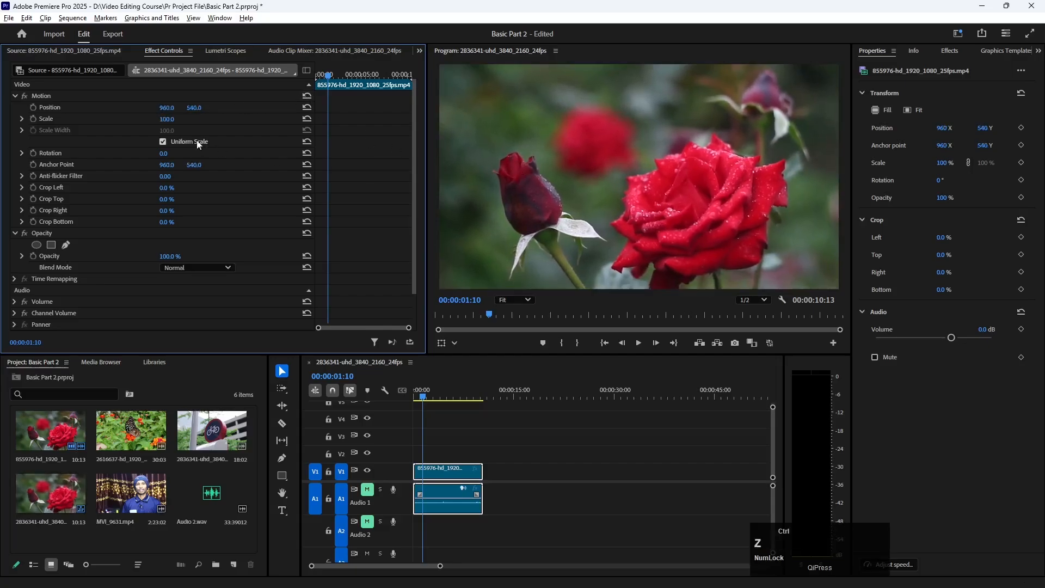
Select the rose clip's Motion effect and move the image directly in the Program monitor to about 1062, 665
left_click(53, 101)
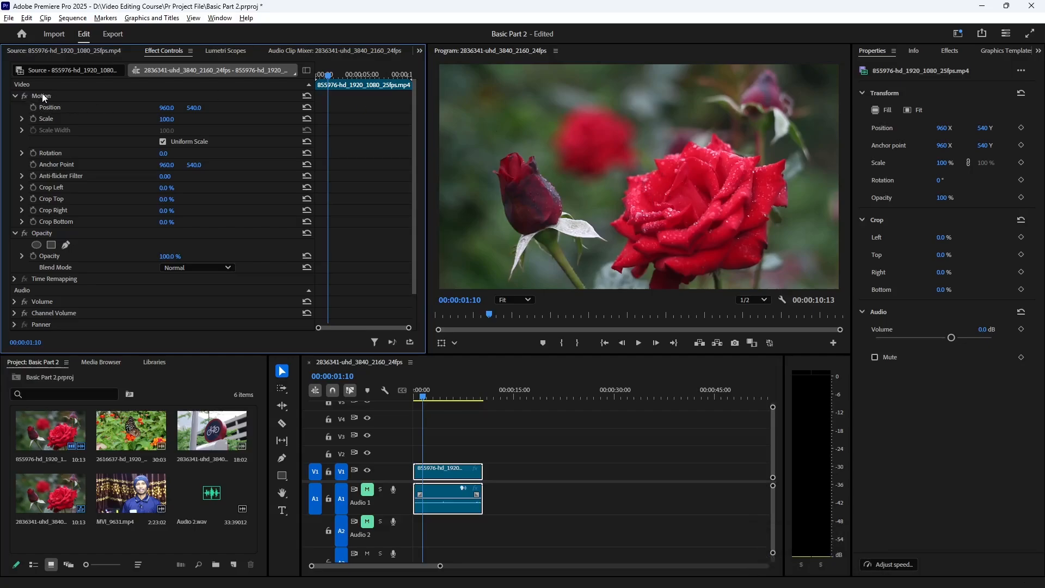
left_click(42, 96)
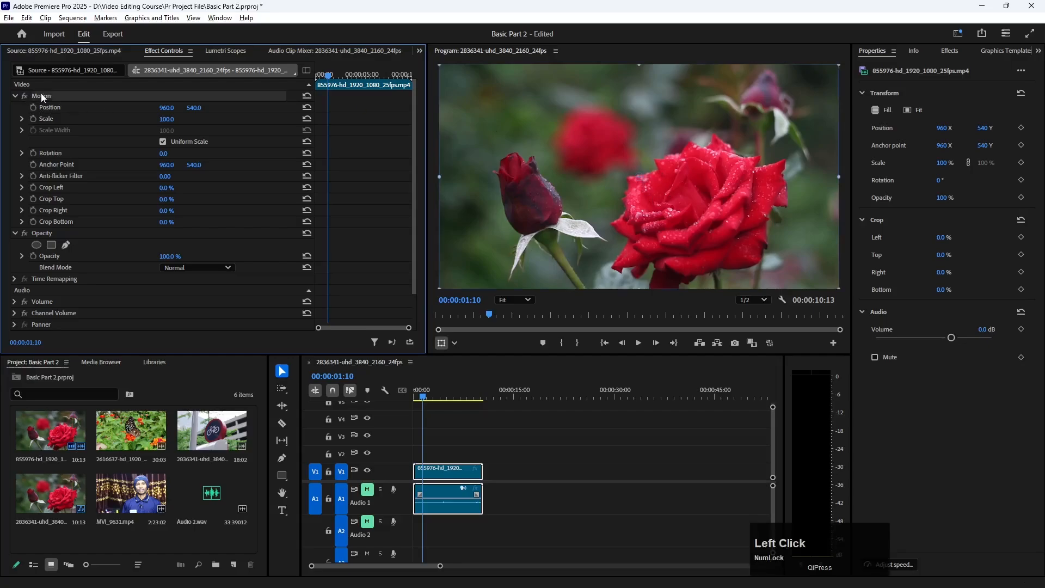
left_click_drag(604, 136, 609, 162)
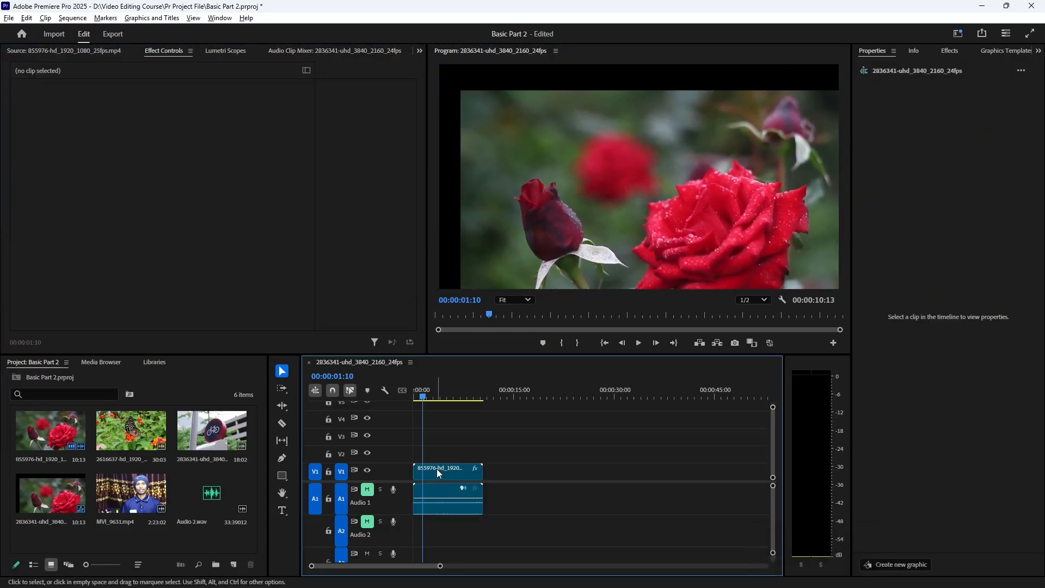
Reselect the rose clip and its Motion effect and reposition the image in the Program monitor to about 1112, 626
left_click(436, 470)
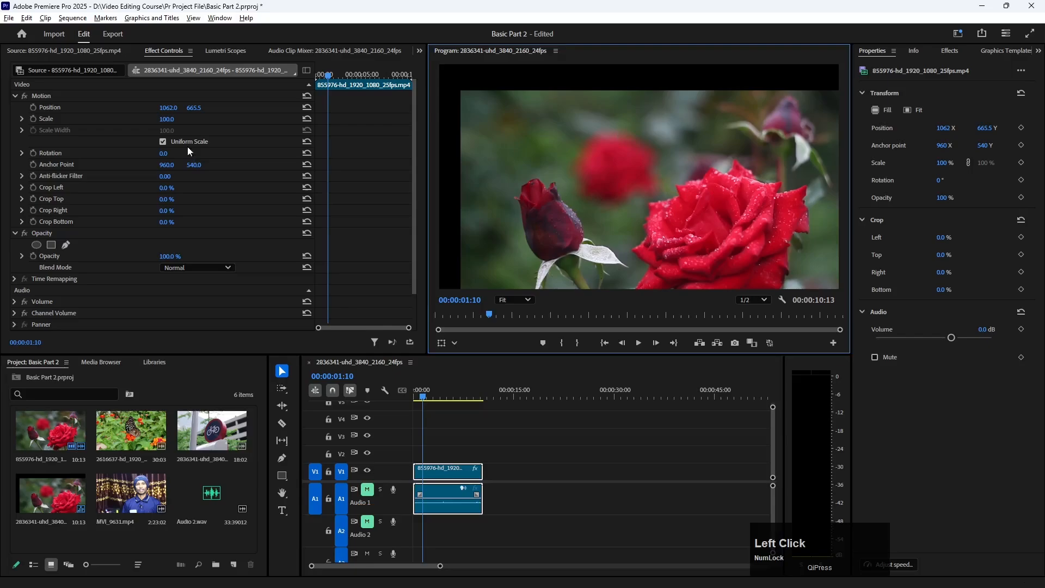
left_click(41, 96)
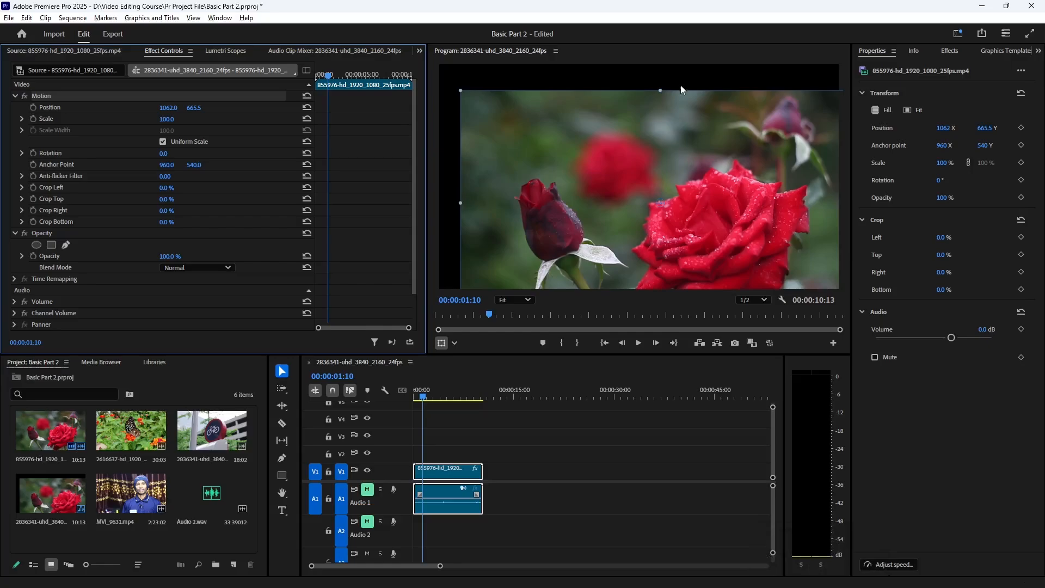
mouse_move(697, 181)
left_mouse_down()
mouse_move(707, 160)
mouse_move(652, 125)
mouse_move(698, 219)
mouse_move(727, 230)
mouse_move(724, 171)
mouse_move(704, 181)
left_mouse_up()
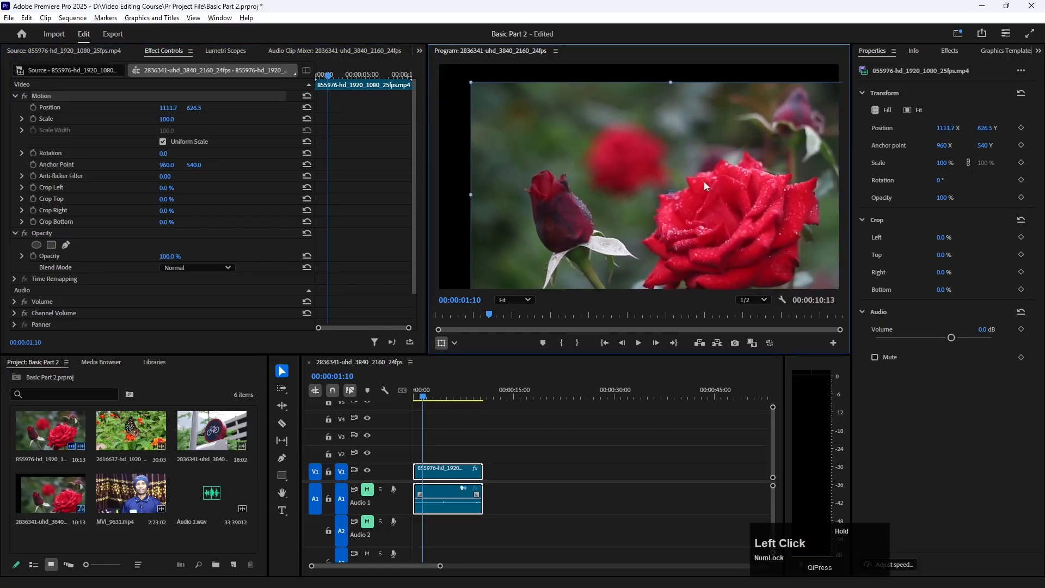
Reset the rose clip's position, rotate the image to 22°, and reset the rotation
left_click(307, 108)
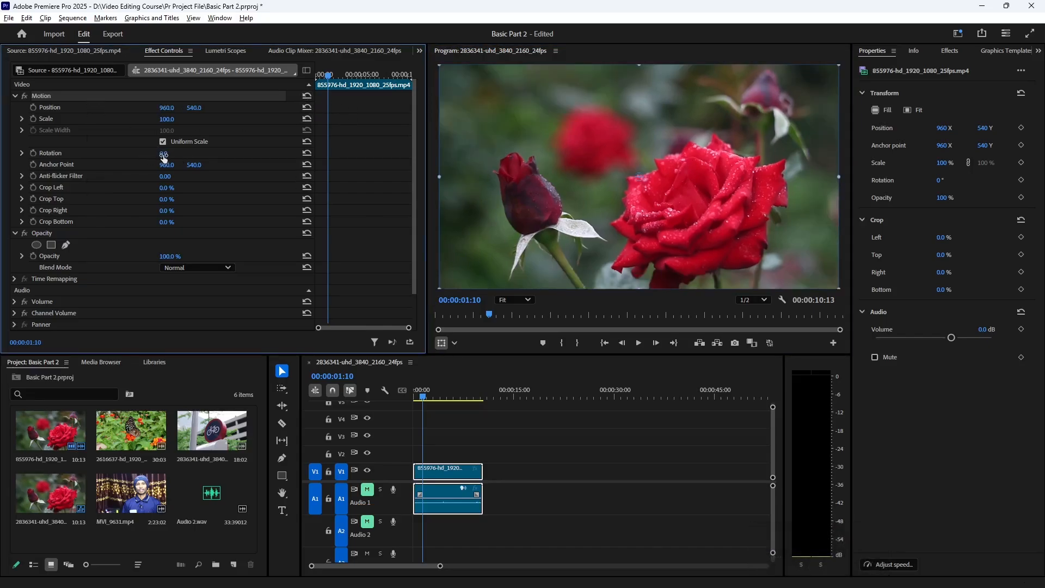
left_click_drag(163, 154, 176, 172)
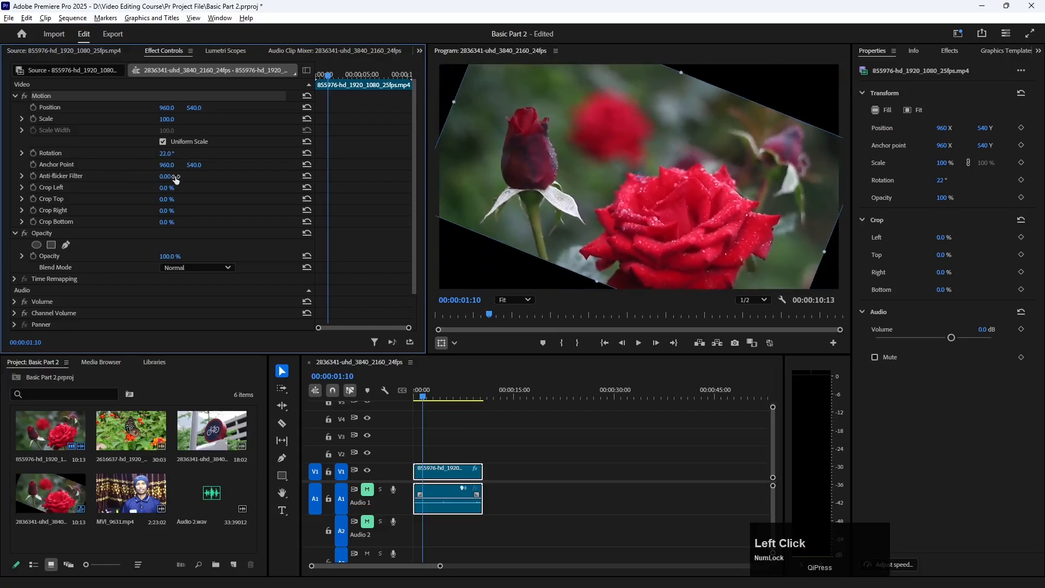
left_click(307, 153)
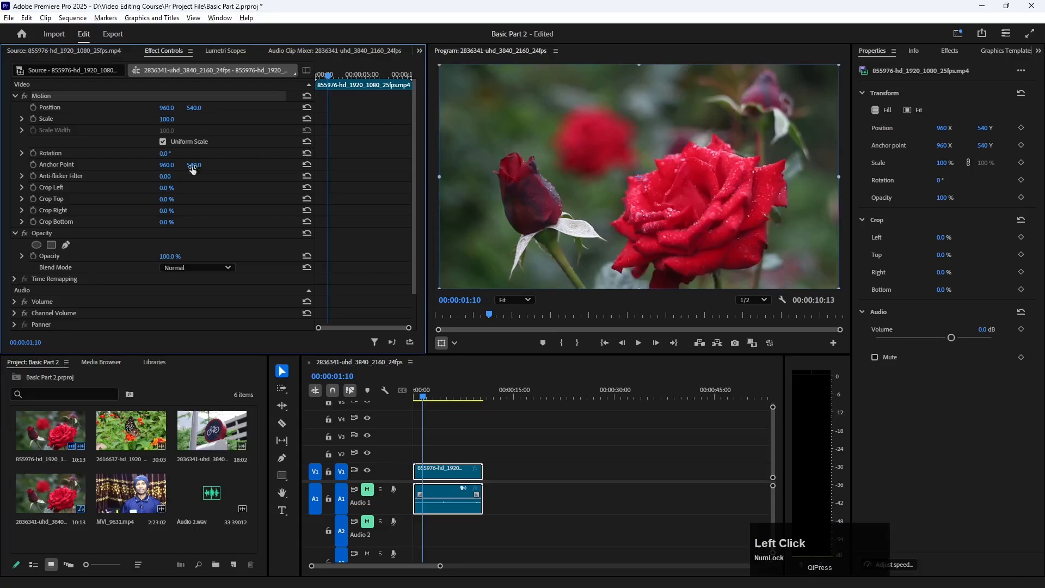
Crop the rose clip by 10% at the top and 10% at the bottom
left_click(44, 187)
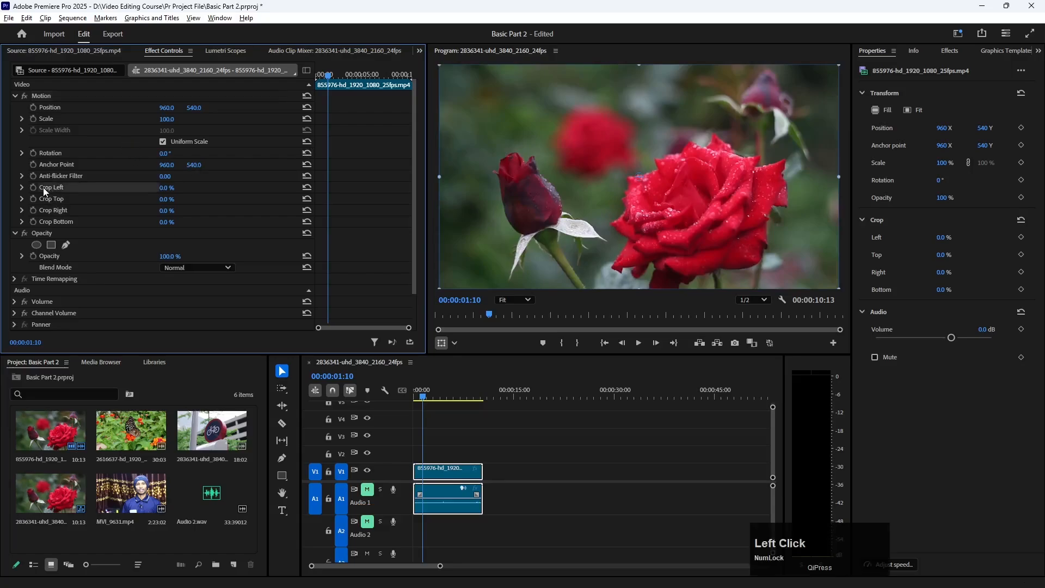
mouse_move(162, 190)
left_mouse_down()
mouse_move(179, 190)
mouse_move(163, 190)
mouse_move(157, 201)
mouse_move(167, 203)
left_mouse_up()
left_click(168, 199)
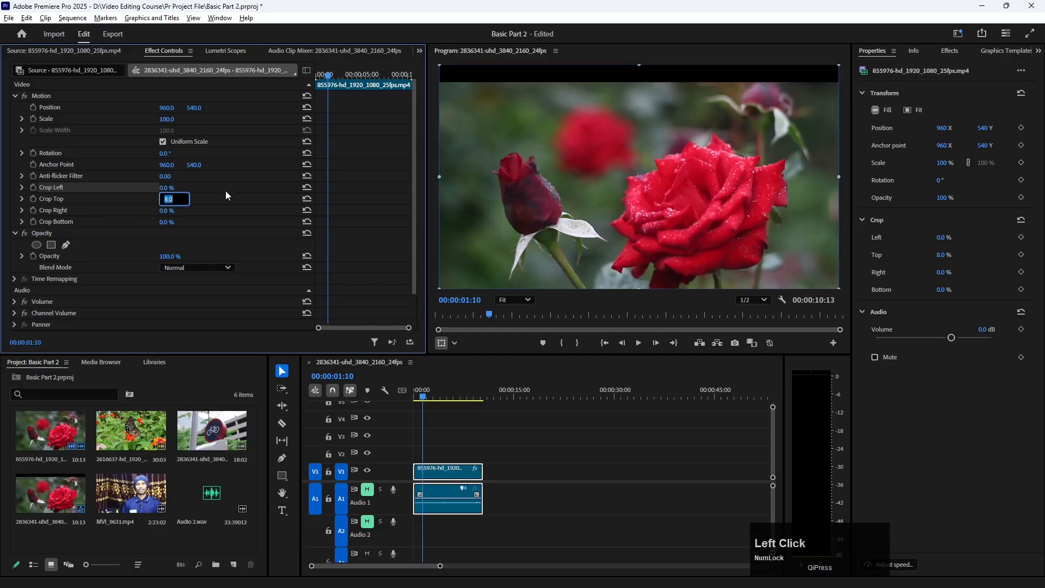
type("10")
key("Return")
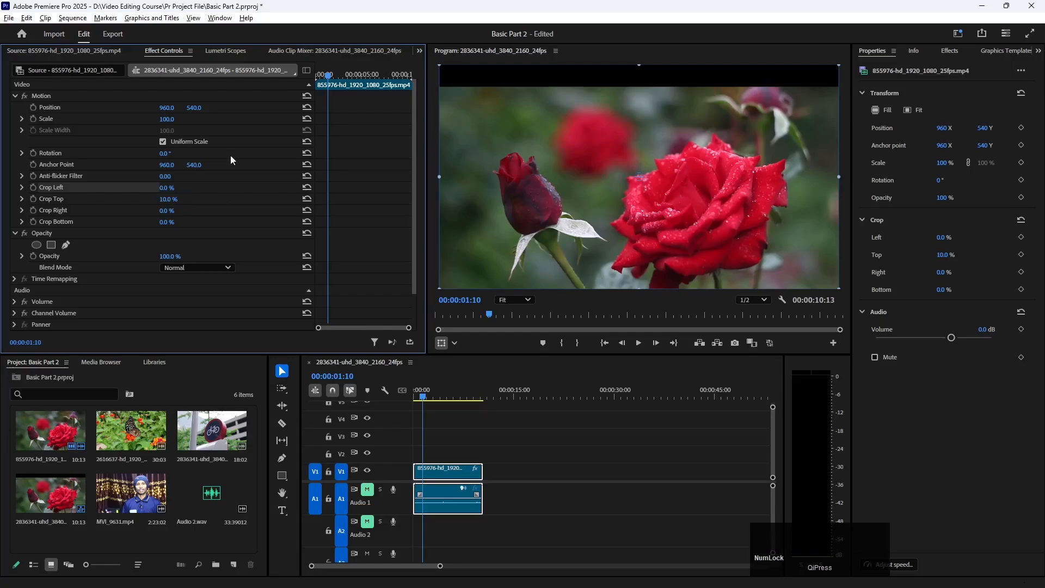
left_click(164, 223)
type("10")
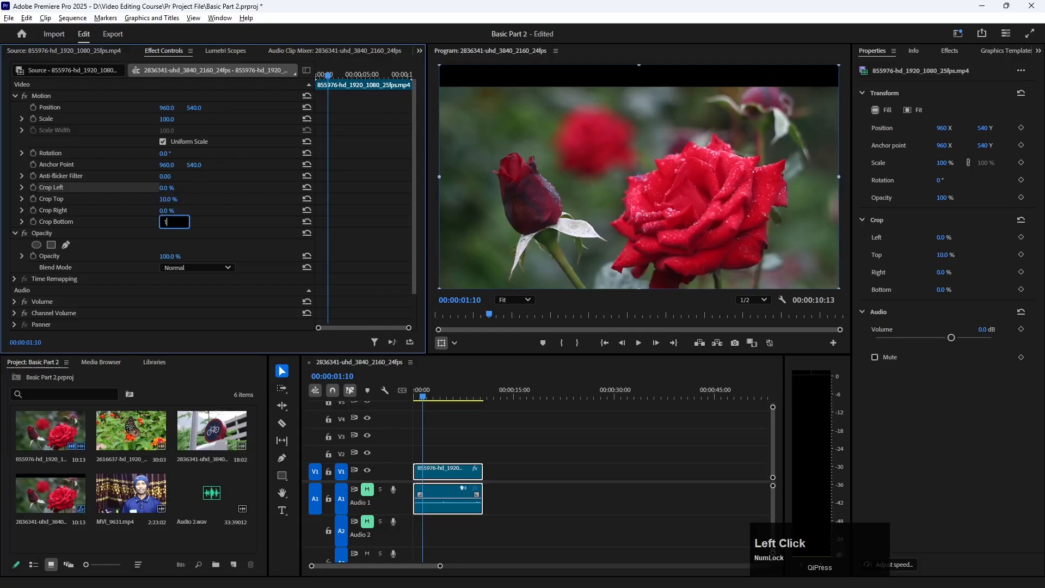
key("Return")
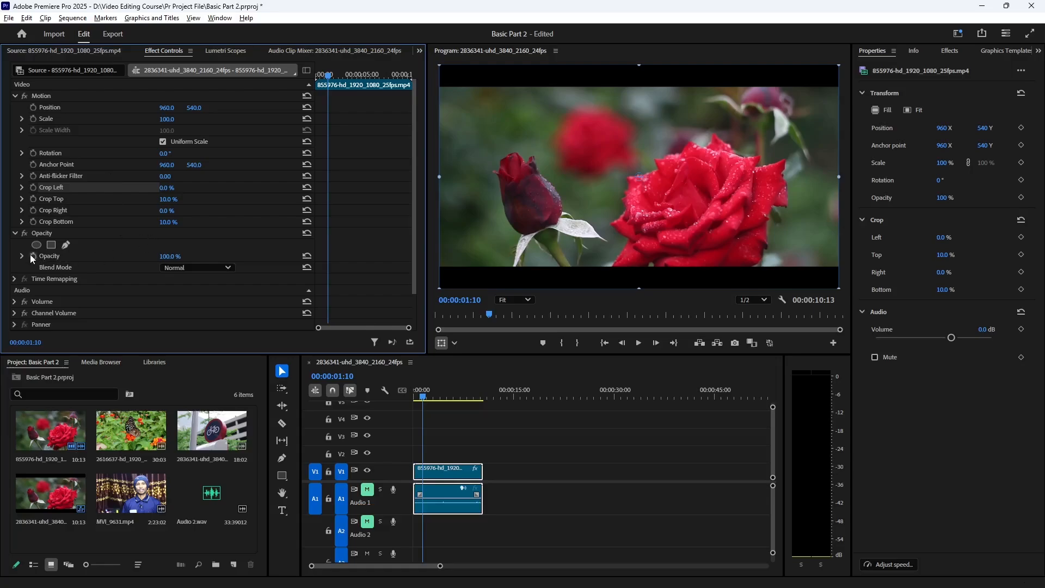
Select the rose clip's Opacity effect and try lowering its opacity value
left_click(41, 176)
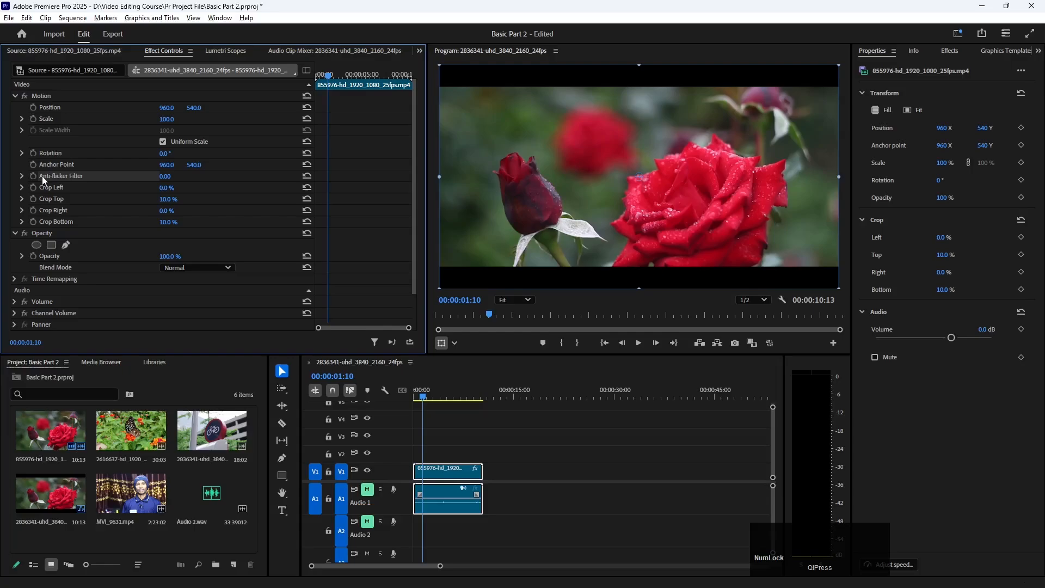
left_click(38, 234)
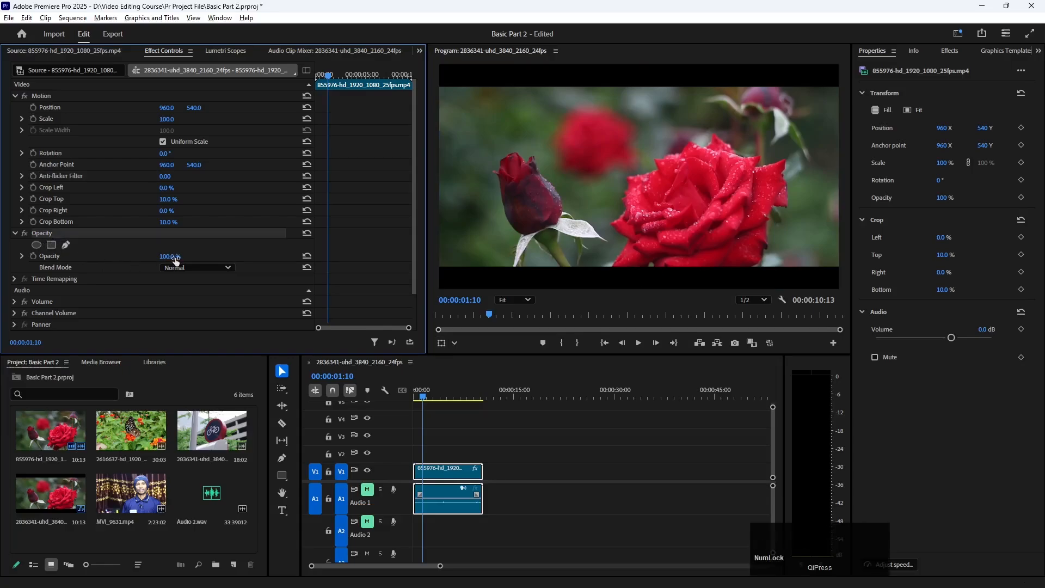
left_click(224, 247)
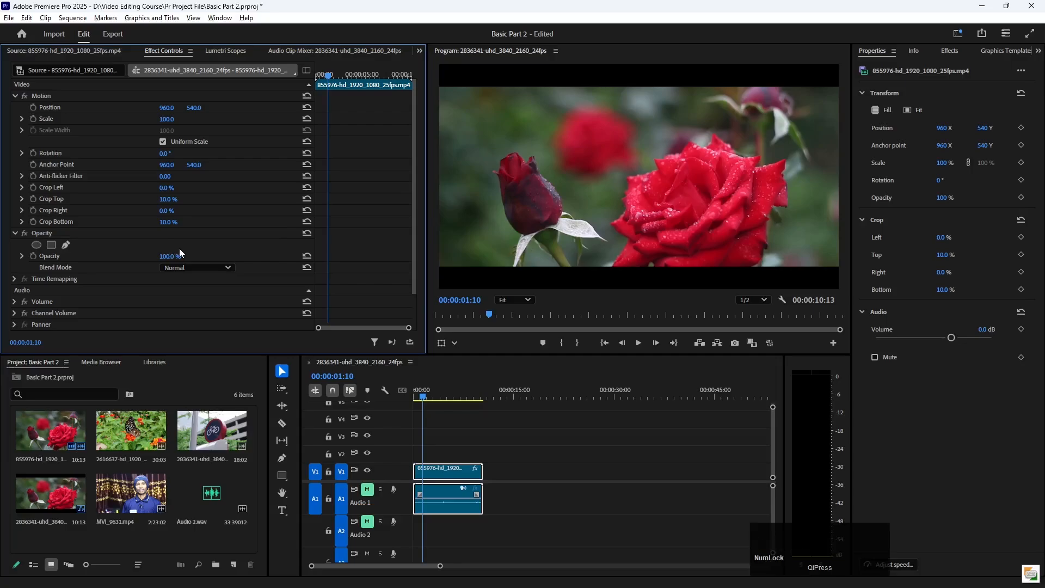
left_click_drag(172, 259, 145, 260)
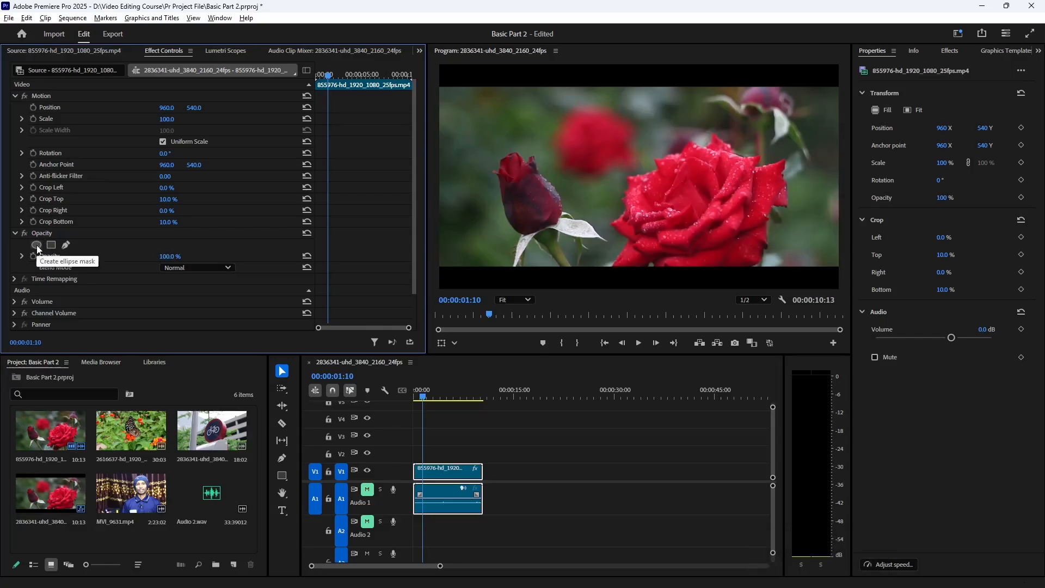
Start a free-draw opacity mask on the rose clip and reset its top and bottom crops
left_click(66, 246)
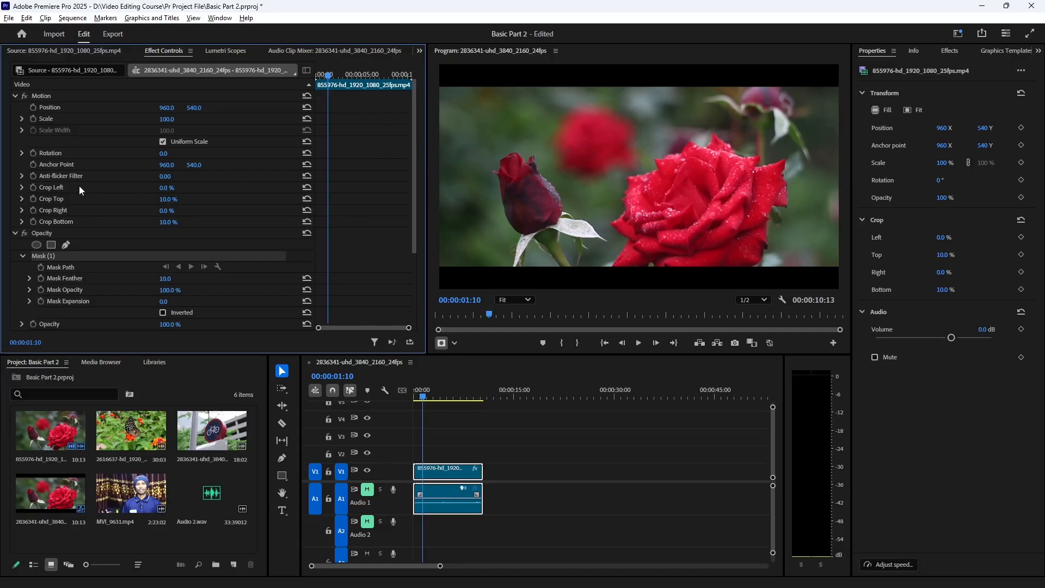
left_click(307, 221)
left_click(307, 199)
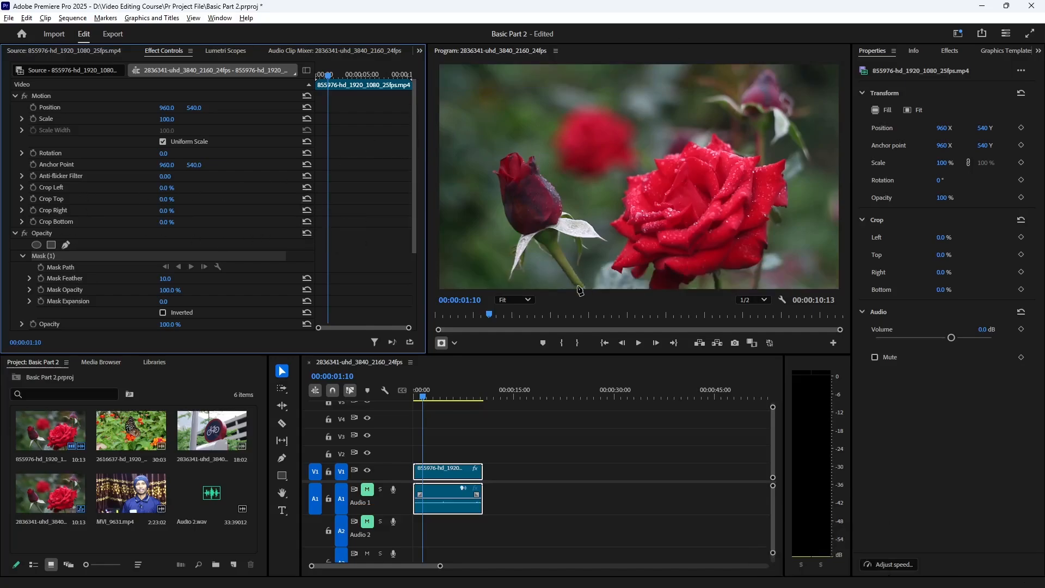
Trace the dark rosebud, its pale leaves and its stem with the mask path and close the outline at its starting point
left_click(531, 217)
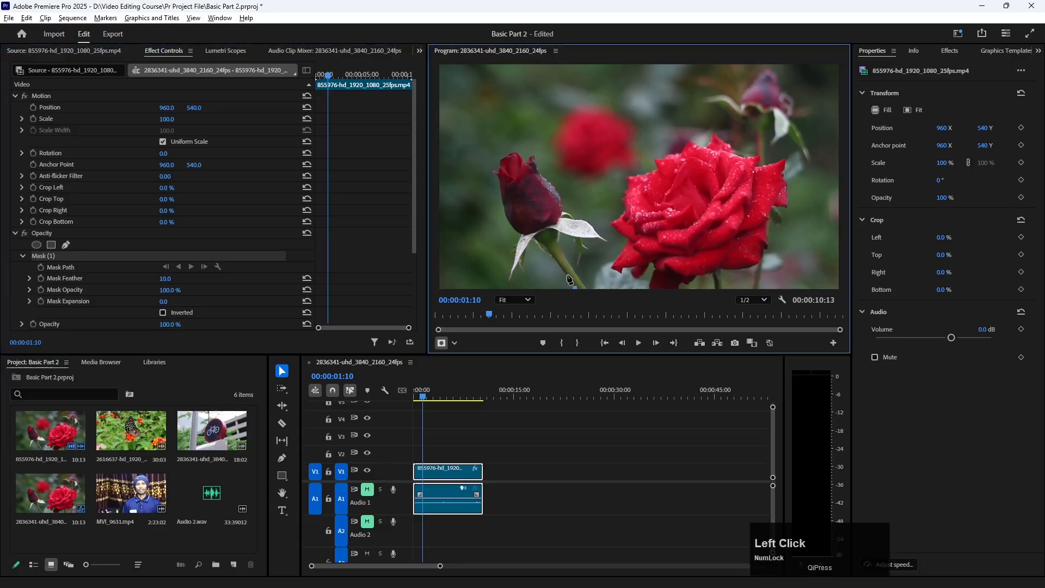
left_click(551, 254)
left_click(514, 300)
left_click(517, 370)
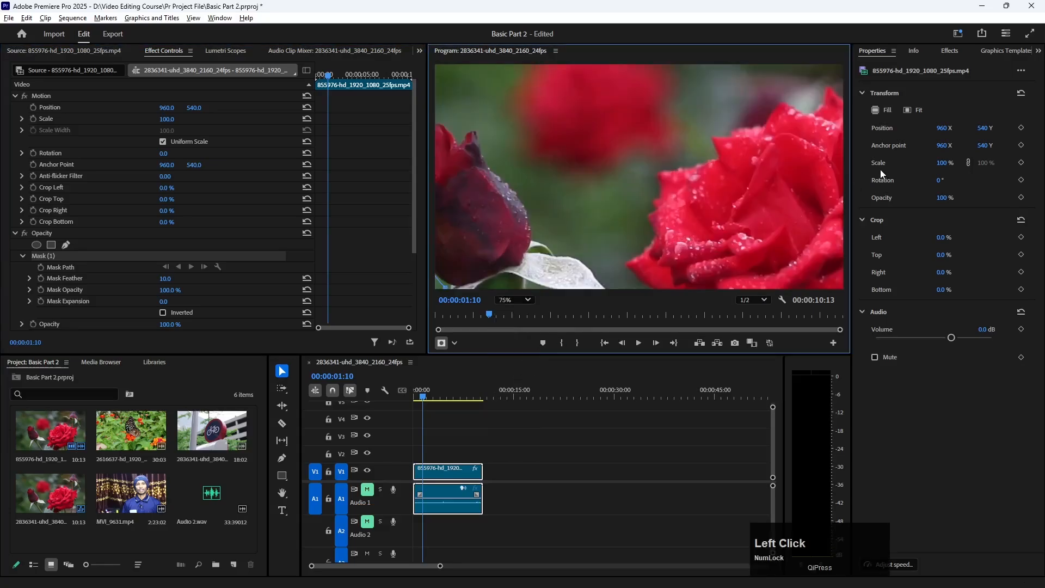
left_click_drag(561, 221, 711, 209)
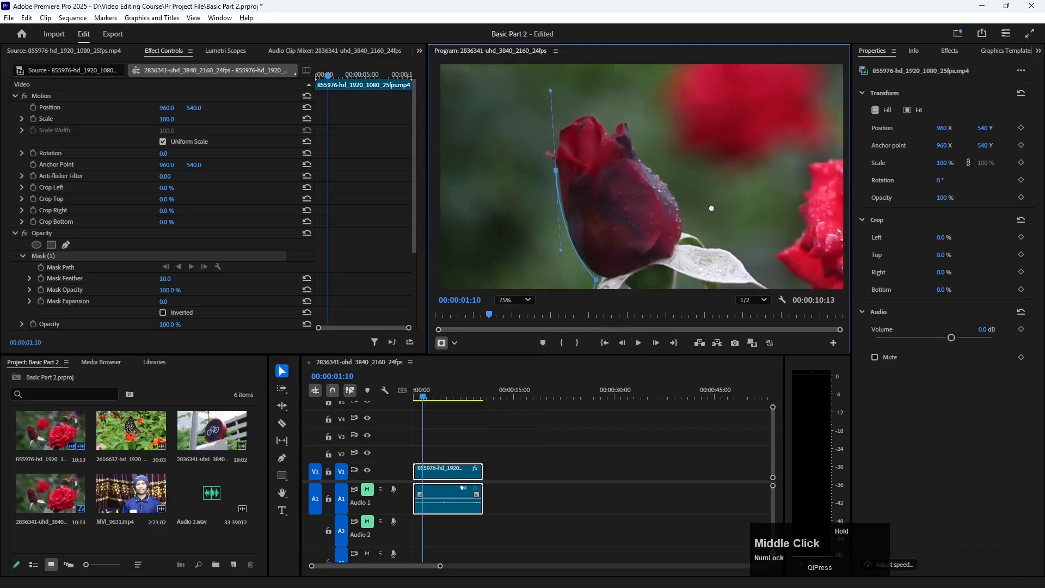
left_click(620, 124)
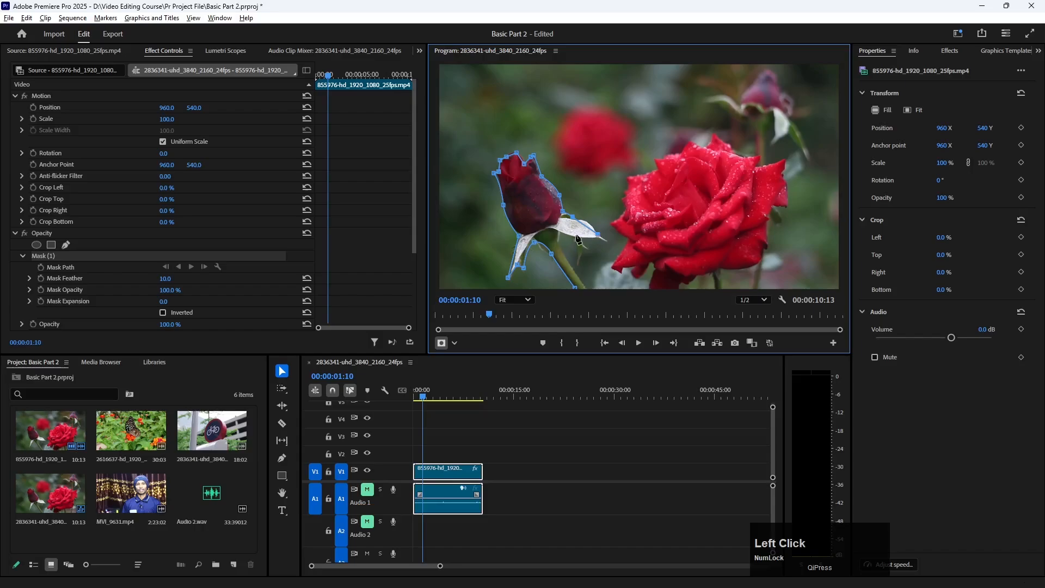
left_click(557, 238)
left_click(582, 283)
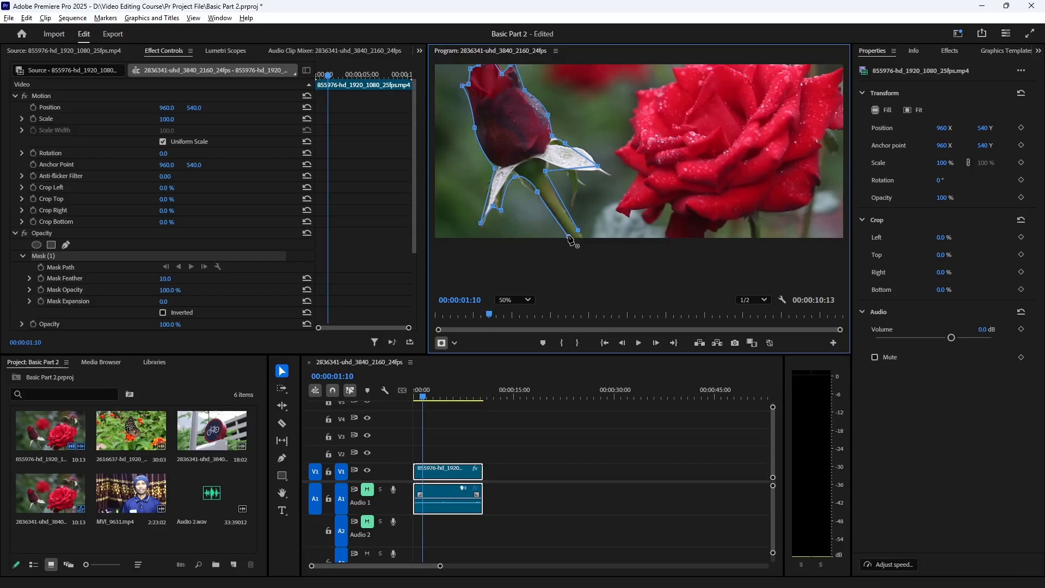
left_click(569, 238)
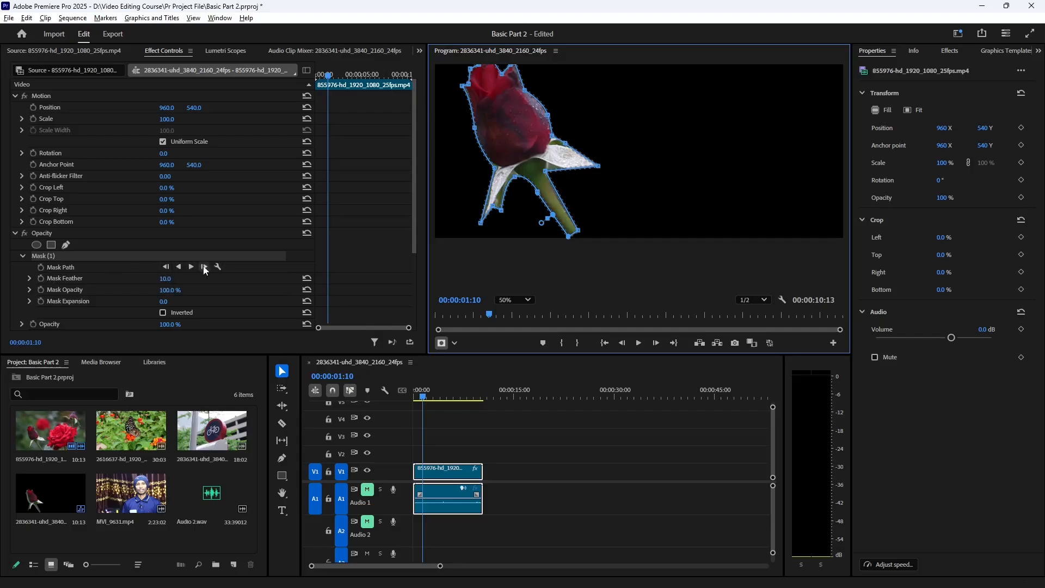
Track the rosebud mask forward through the clip and check it at 00:00:04:20 with the Program monitor zoom set to Fit
scroll(520, 147, "down", 1)
scroll(521, 147, "down", 1)
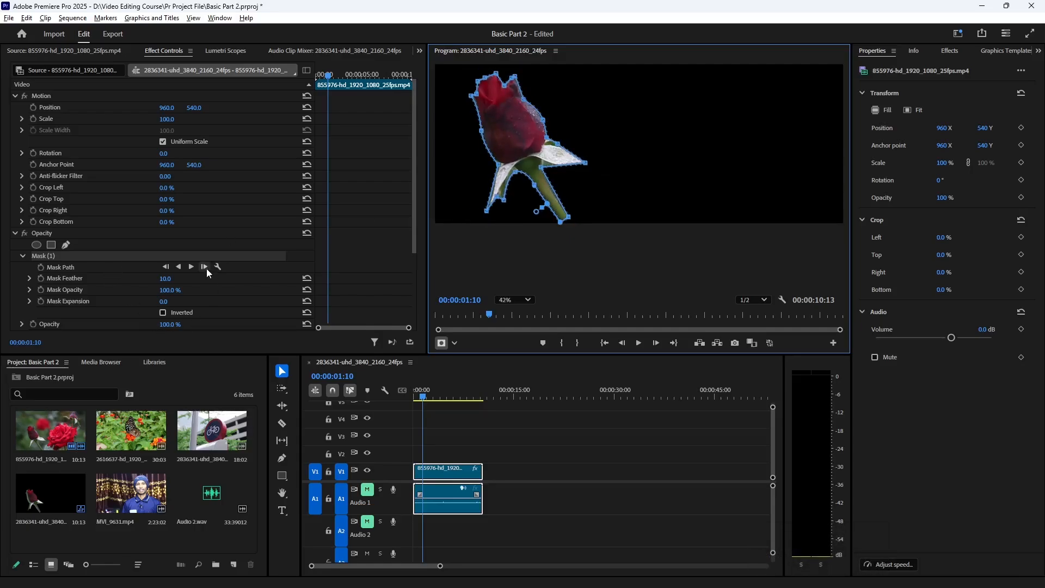
left_click(192, 266)
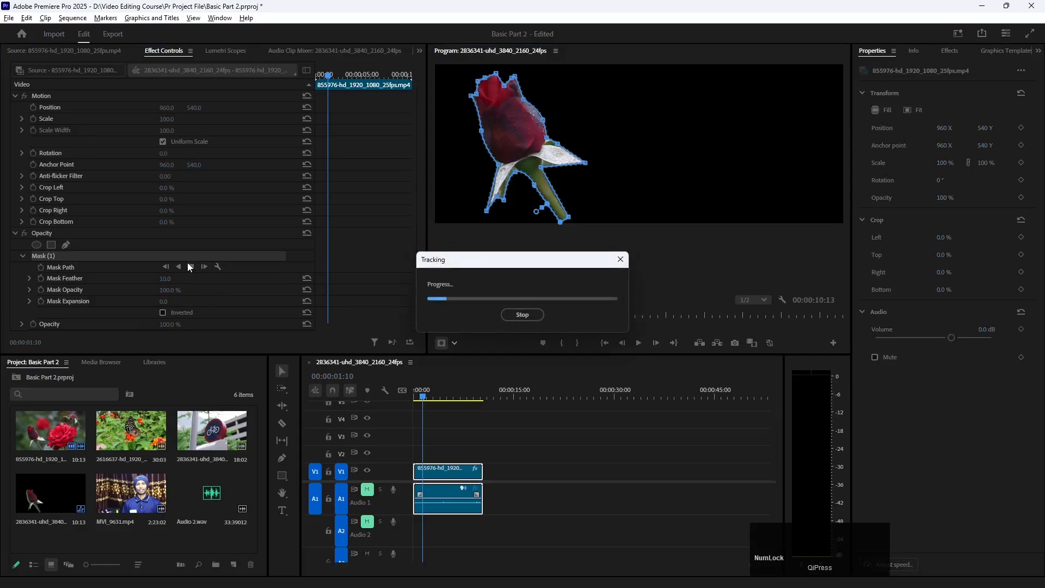
left_click_drag(486, 402, 448, 384)
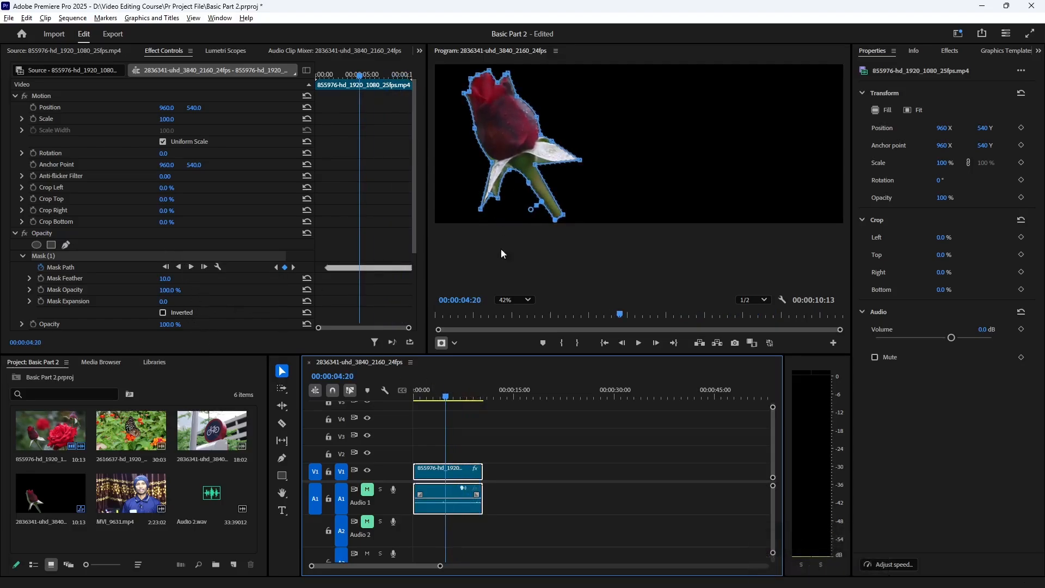
left_click(508, 300)
left_click(510, 188)
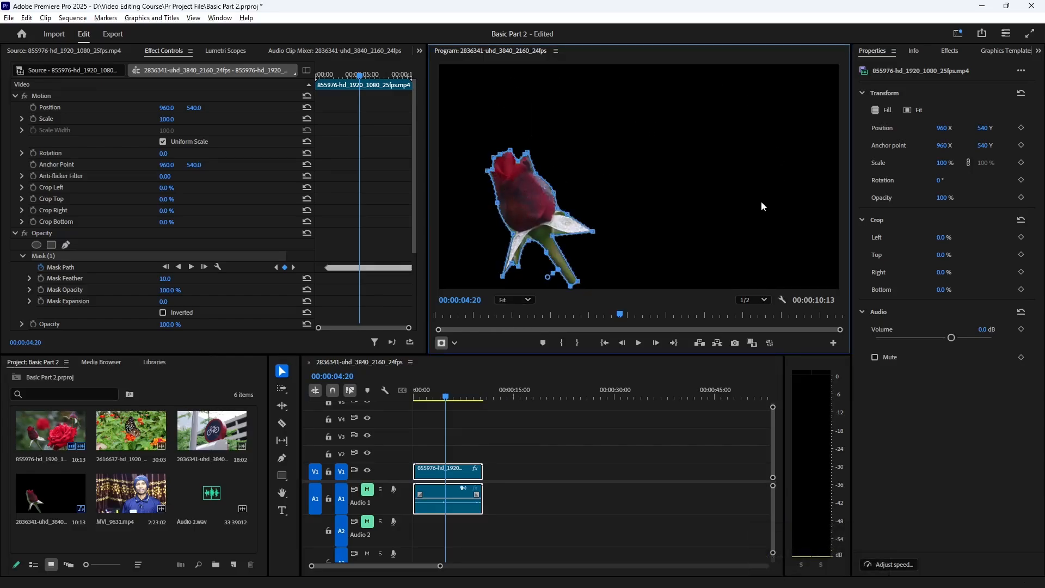
Invert the rosebud mask and turn the inversion back off
left_click(163, 313)
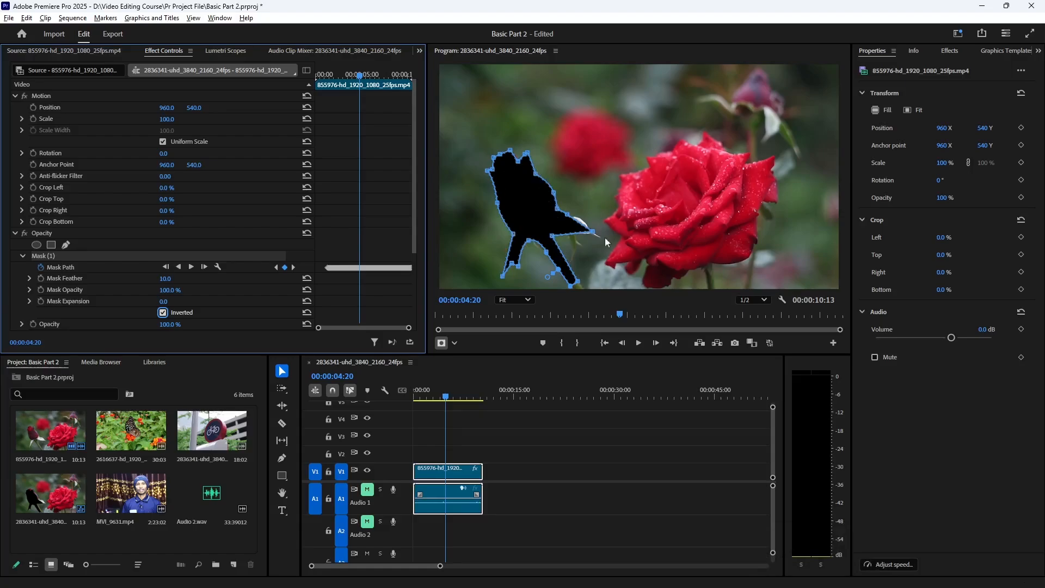
left_click(162, 313)
Magnify the Program monitor to 75% and deselect the clip to examine the rosebud's masked edge
scroll(555, 180, "up", 2)
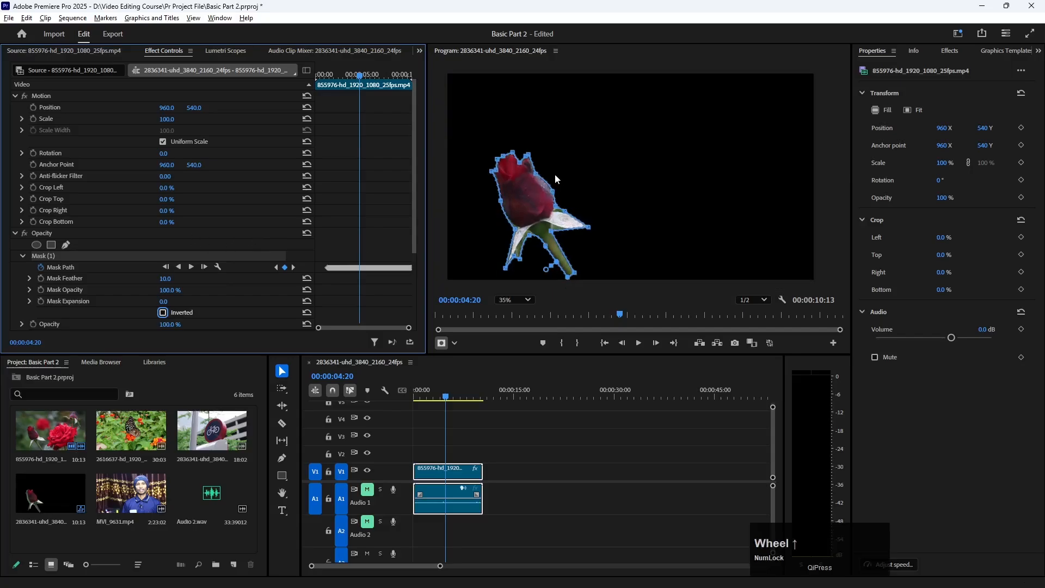
left_click(503, 301)
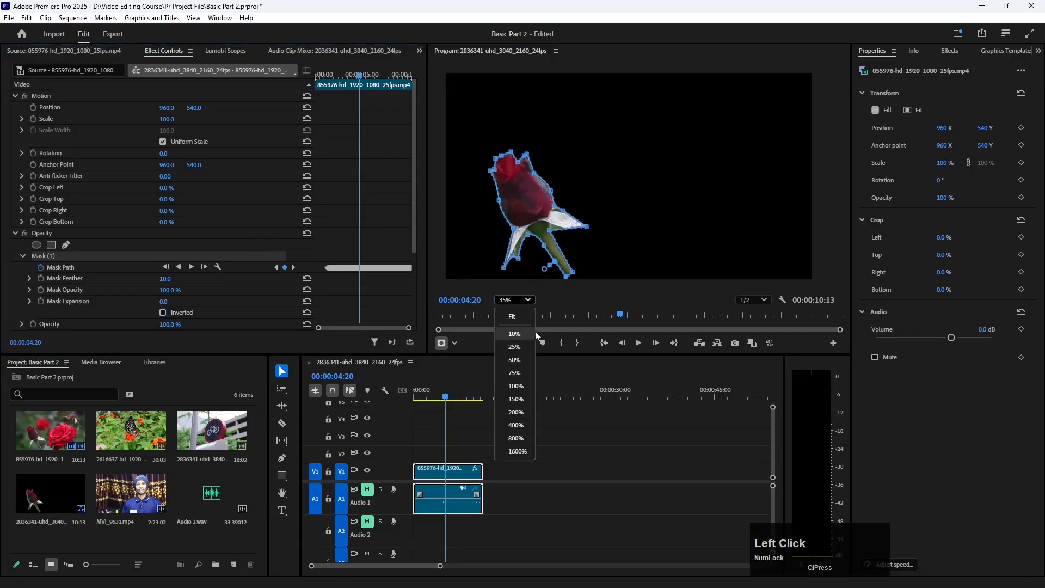
left_click(517, 374)
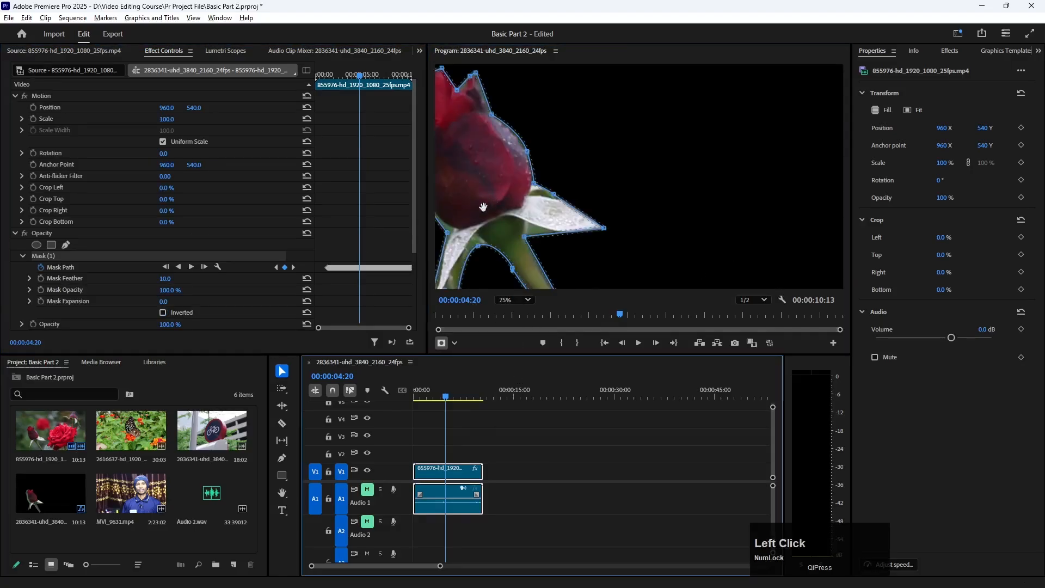
left_click(469, 424)
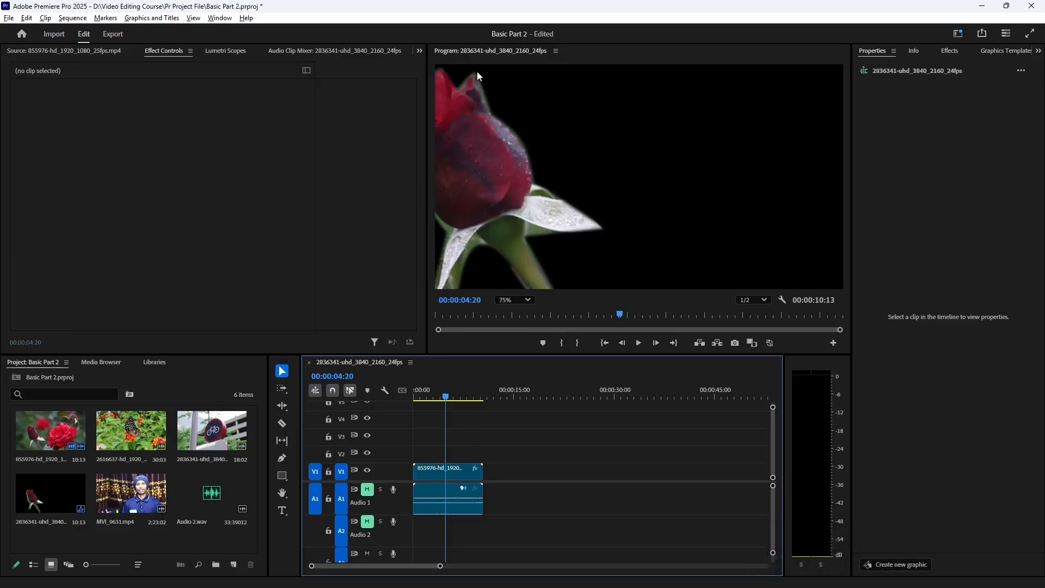
Reselect the rose clip, set its Mask Feather to 0, and deselect it to inspect the edge
left_click(446, 471)
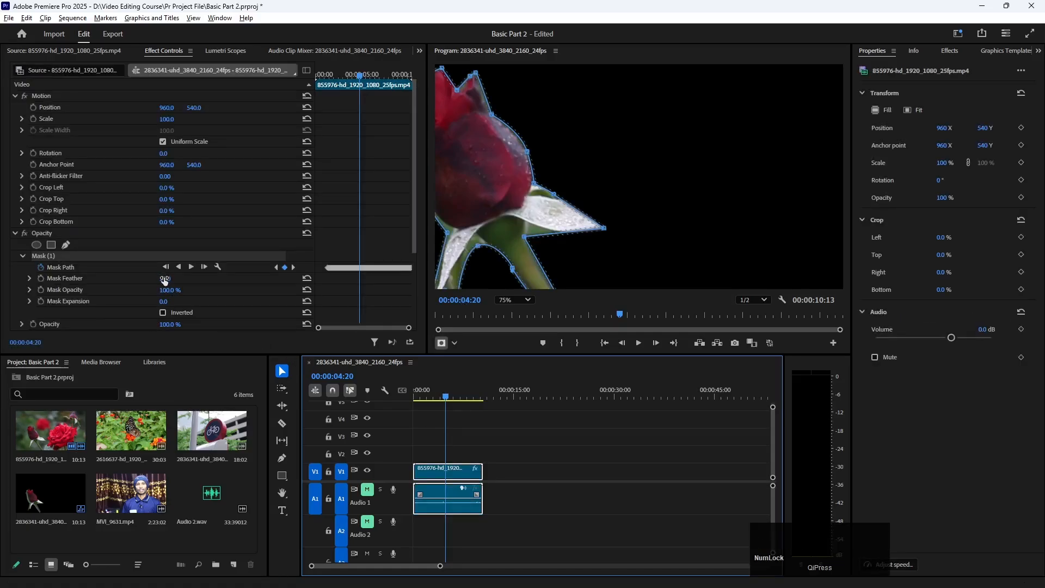
left_click(164, 277)
mouse_move(164, 278)
left_mouse_down()
mouse_move(202, 278)
mouse_move(158, 277)
left_mouse_up()
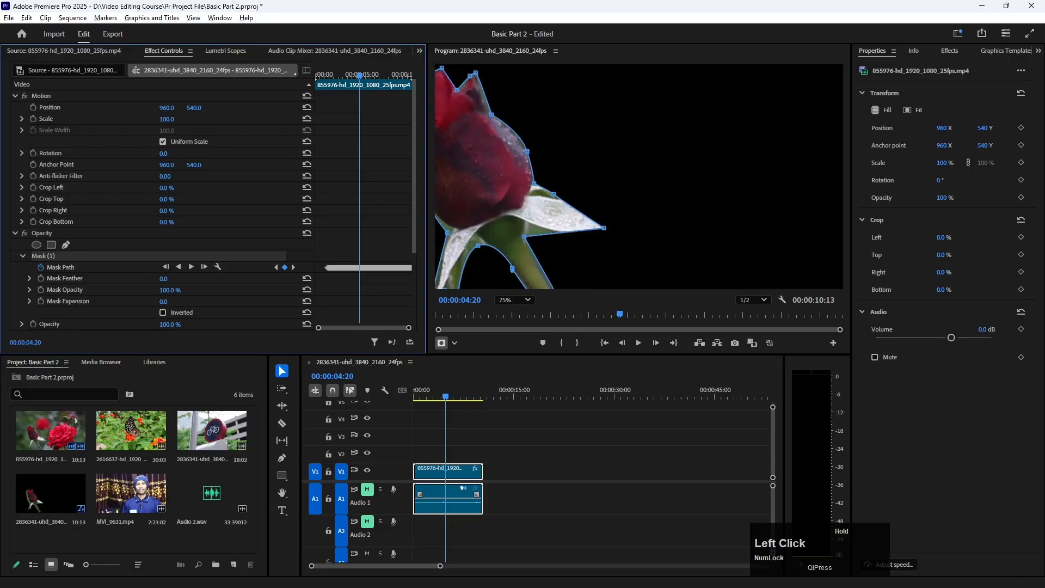
left_click(492, 429)
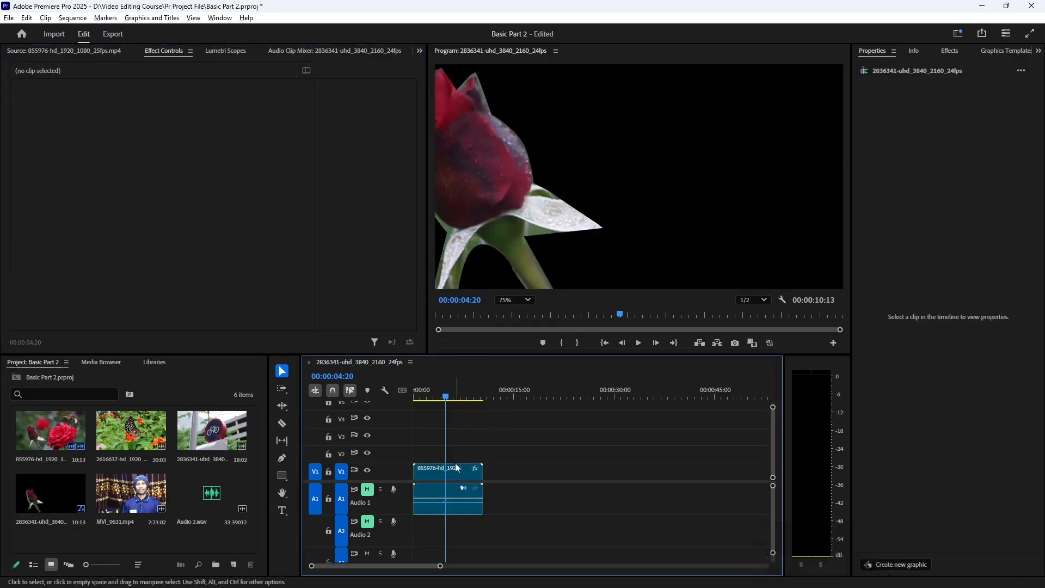
Raise the rosebud mask's feather to 21 and deselect the clip to inspect the softened edge
left_click(507, 179)
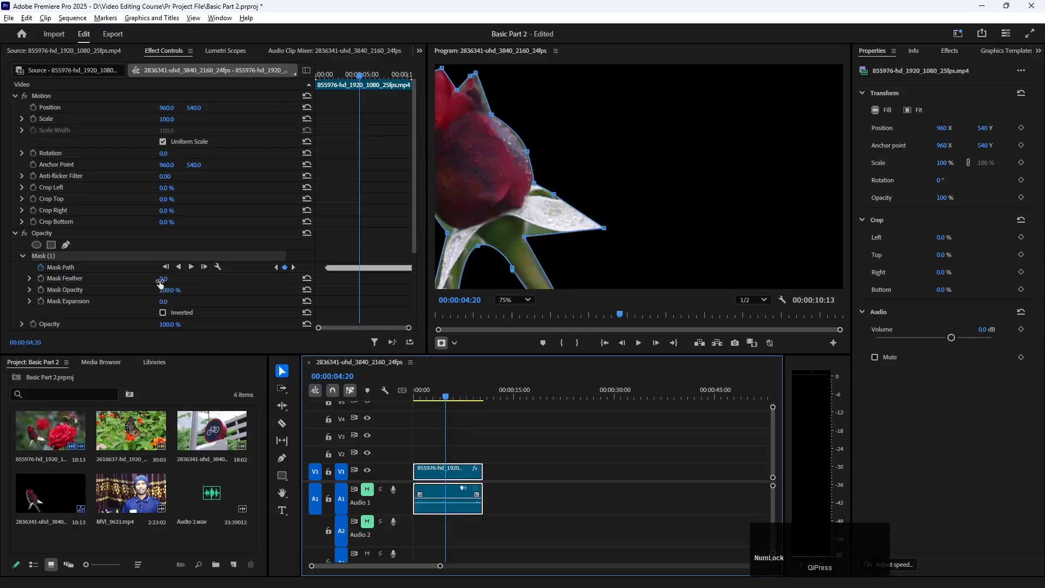
left_click_drag(165, 278, 175, 278)
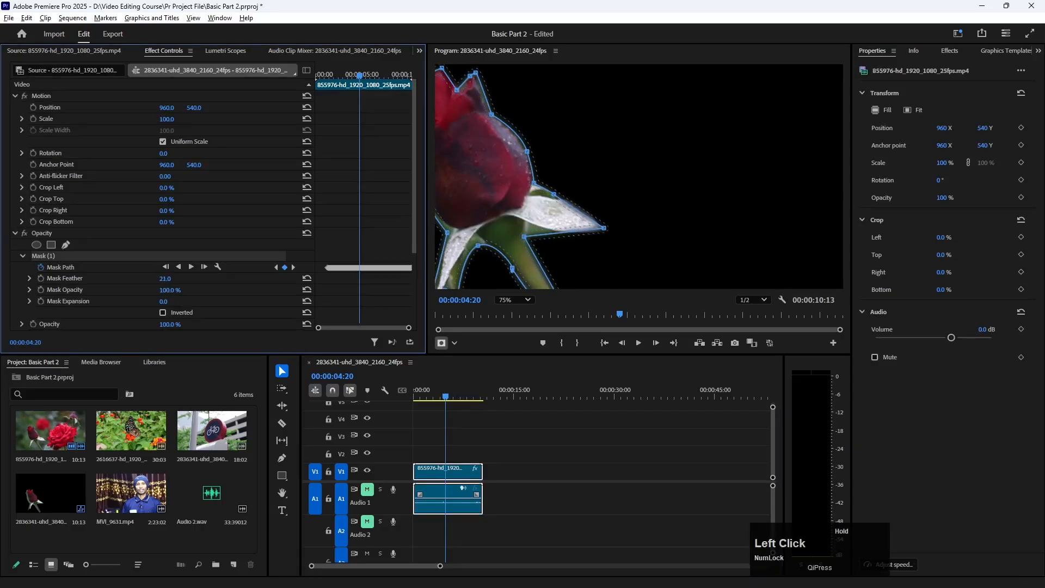
left_click(500, 424)
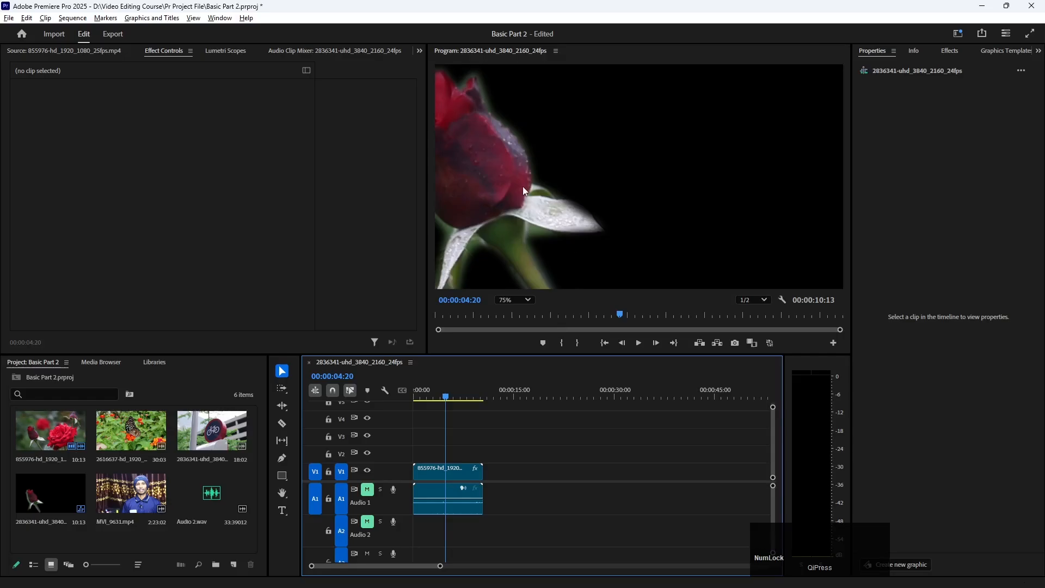
Reselect the rose clip and reduce the Mask Opacity of the rosebud mask
left_click(545, 200)
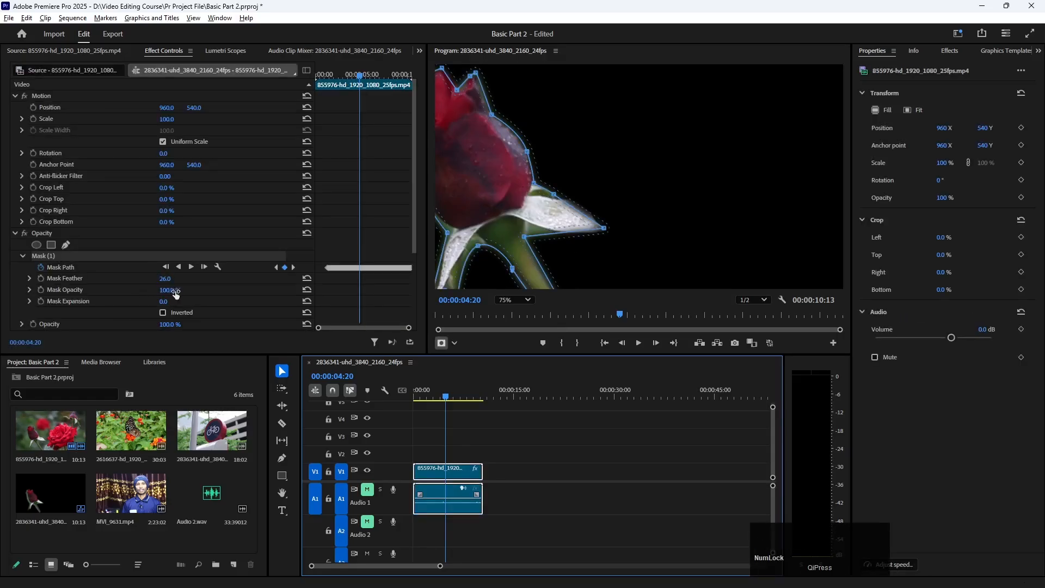
mouse_move(166, 290)
left_mouse_down()
mouse_move(131, 290)
mouse_move(170, 290)
mouse_move(157, 290)
left_mouse_up()
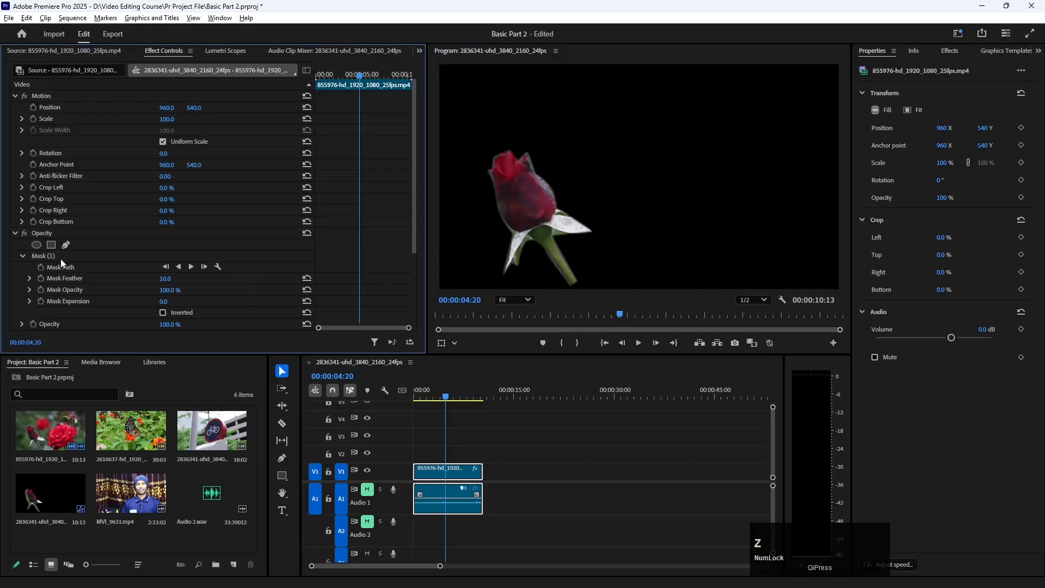
Delete the rosebud mask from the rose clip's Opacity effect and save the project
left_click(48, 256)
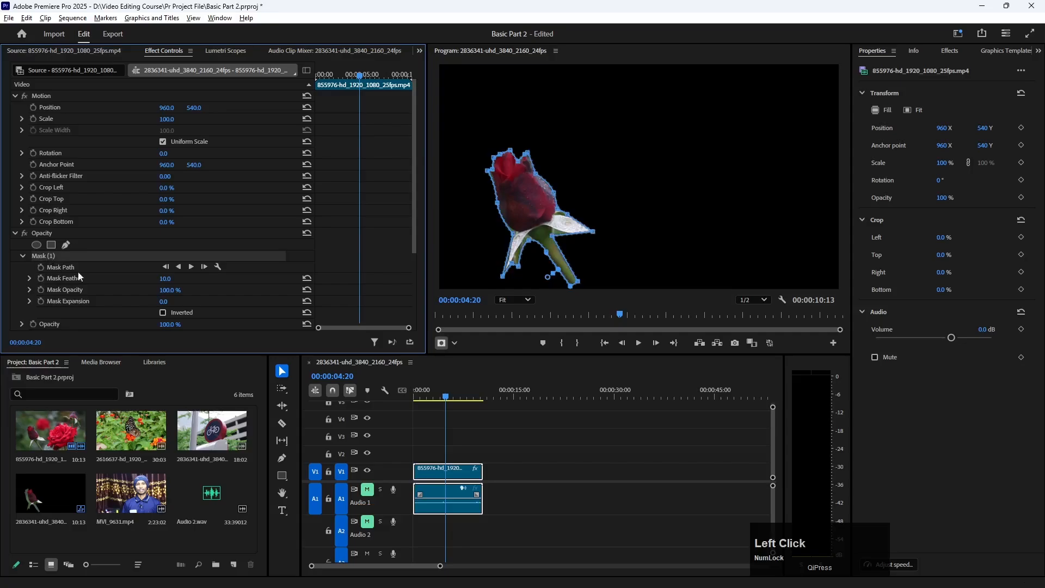
left_click(44, 257)
key("Delete")
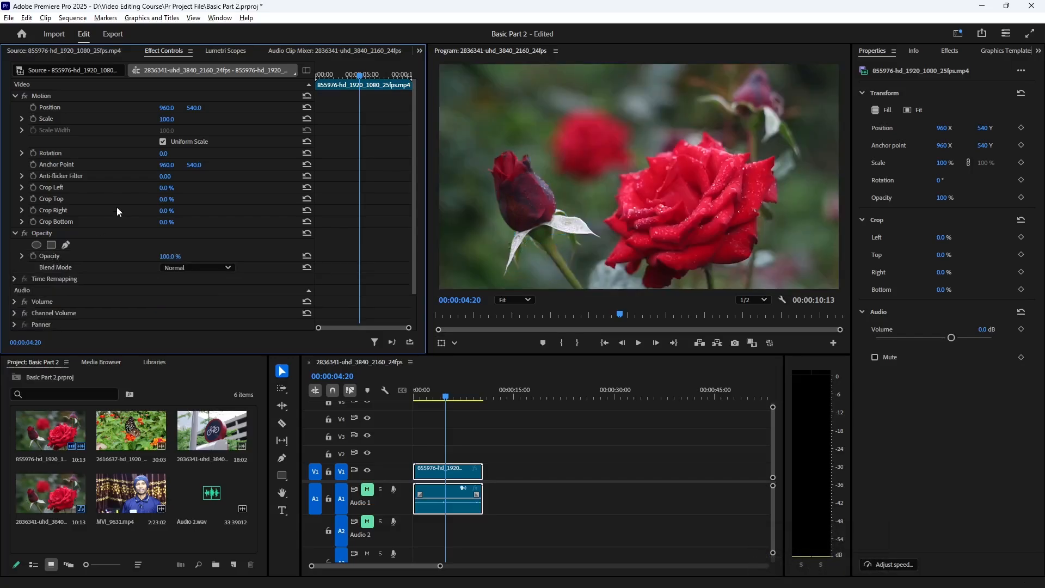
key("ctrl+s")
Try an elliptical opacity mask, undo it, and place a rectangular mask over the rosebud instead
left_click(36, 244)
key("ctrl+z")
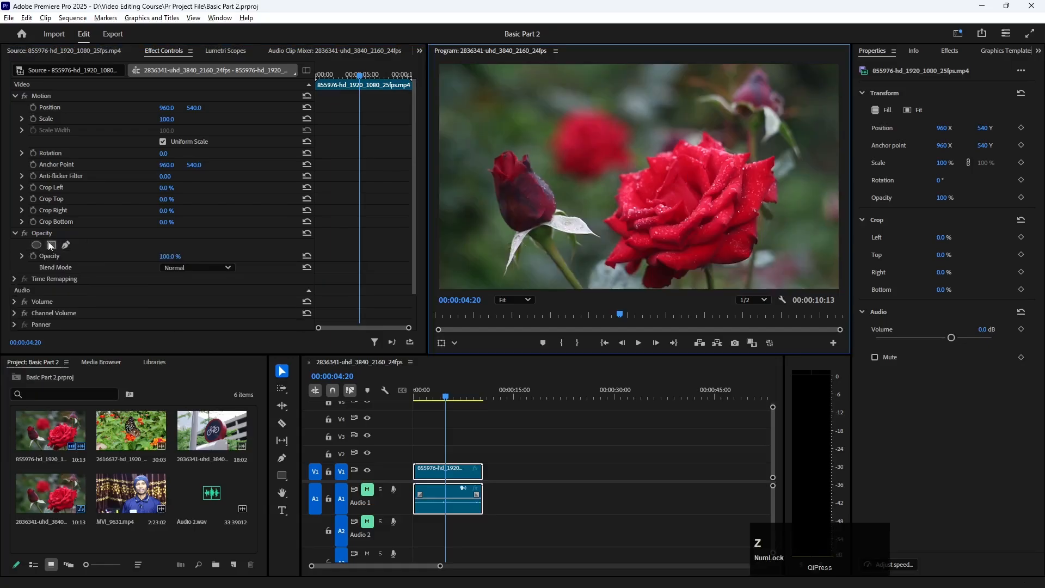
left_click(51, 245)
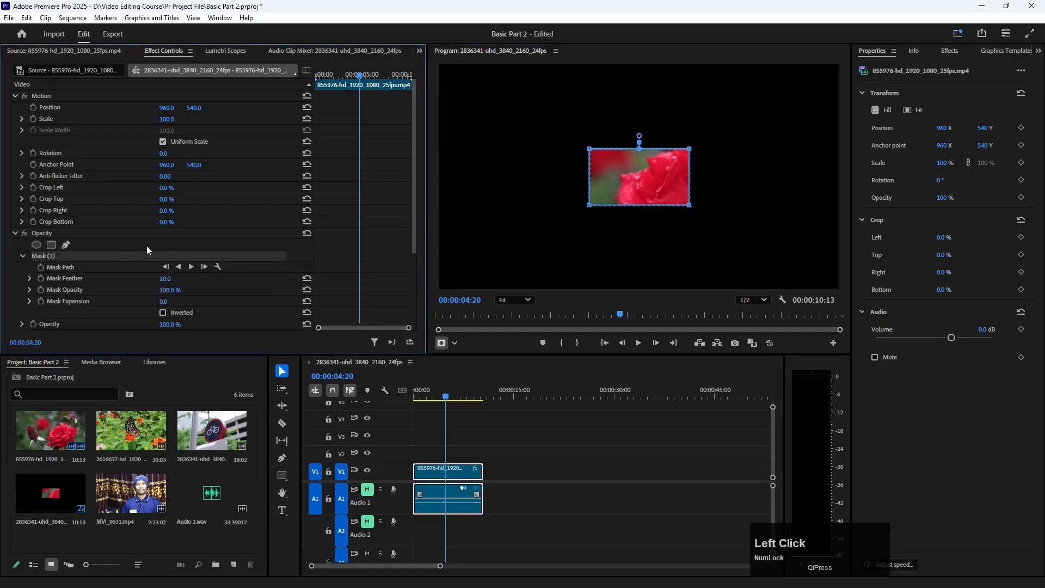
left_click_drag(625, 178, 514, 174)
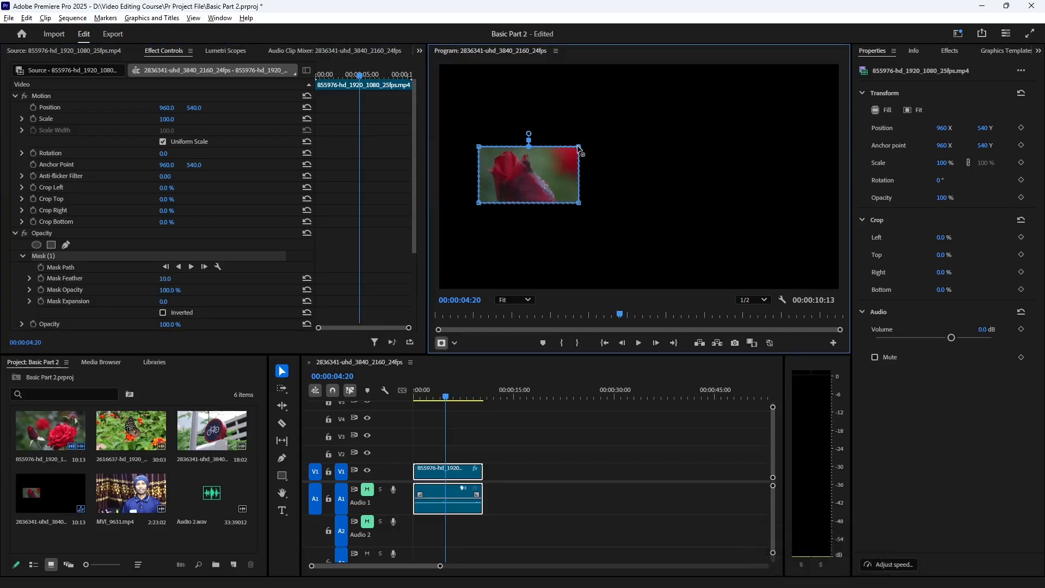
Stretch the rectangular mask's corner points outward so it frames both the rosebud and the large red rose
left_click_drag(578, 147, 692, 94)
left_click_drag(578, 202, 720, 256)
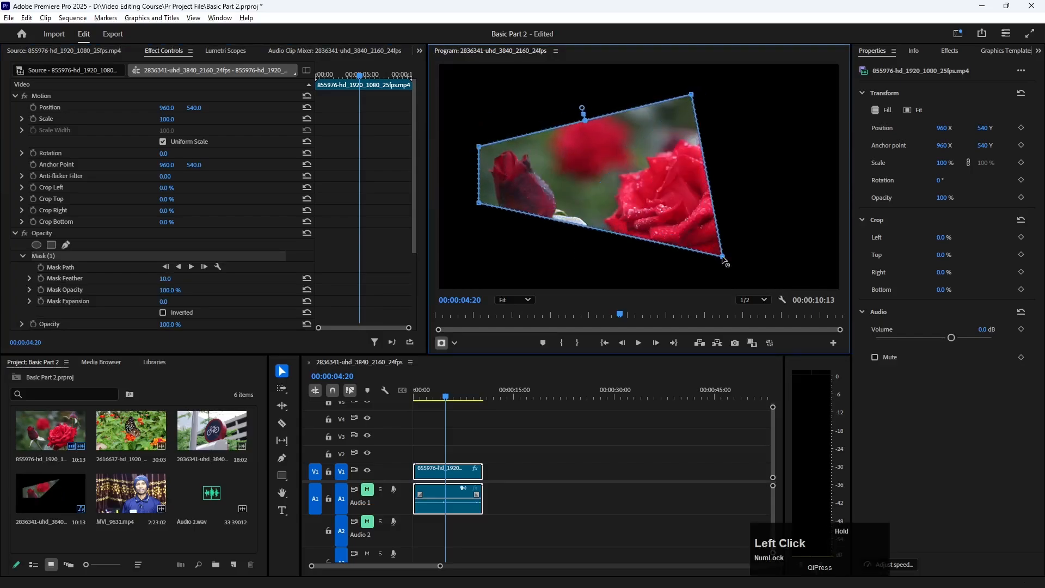
left_click_drag(482, 198, 481, 265)
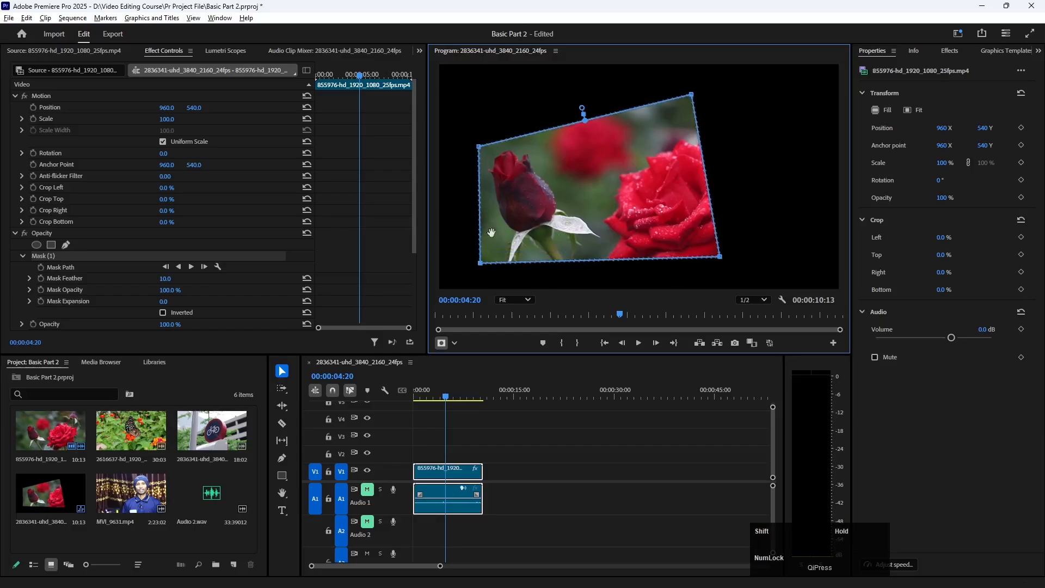
left_click_drag(479, 145, 471, 99)
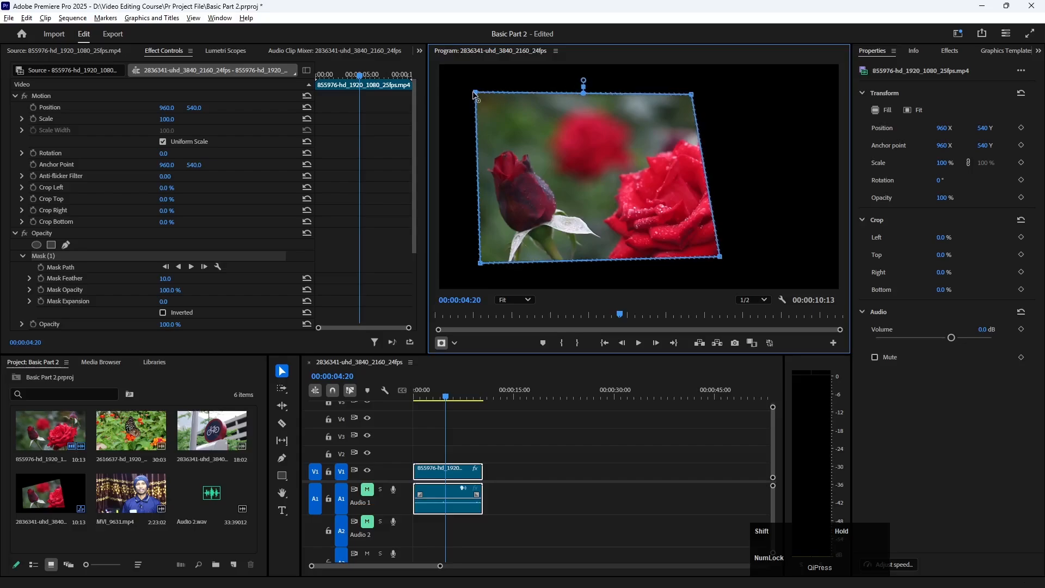
left_click_drag(691, 94, 783, 94)
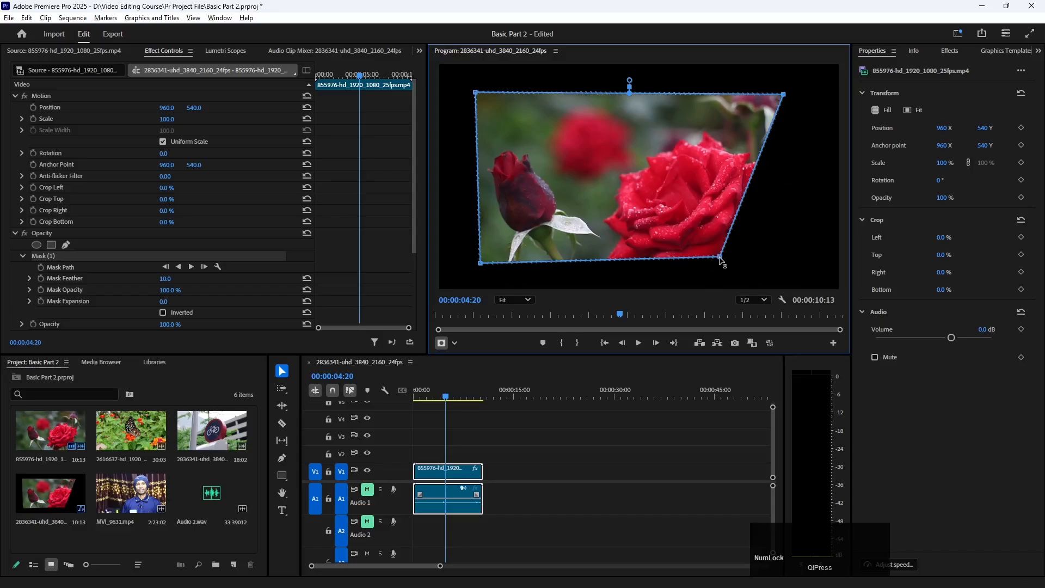
left_click_drag(717, 258, 776, 283)
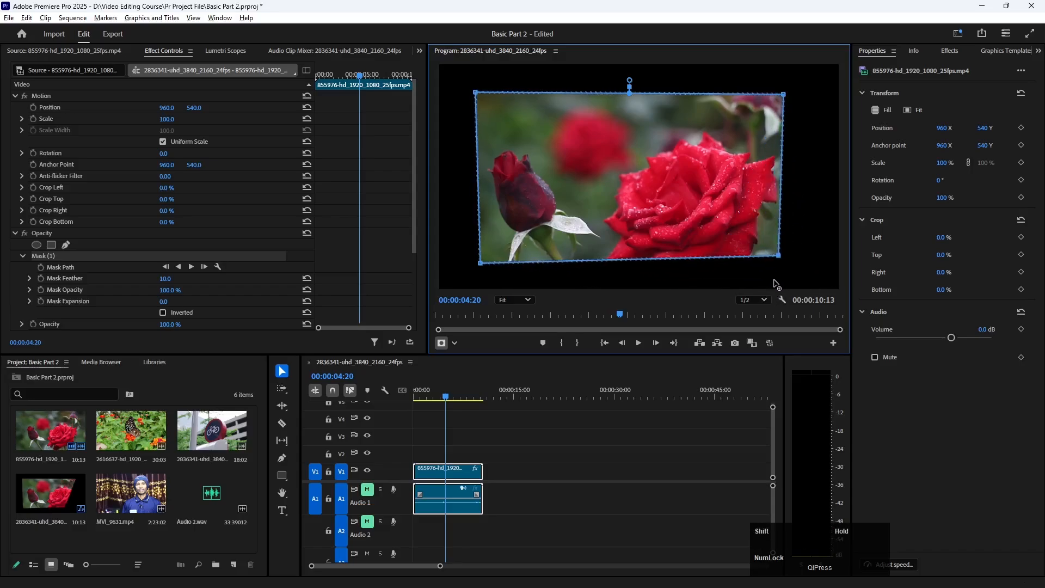
Delete the rectangular mask from the rose clip's Opacity effect
left_click(61, 256)
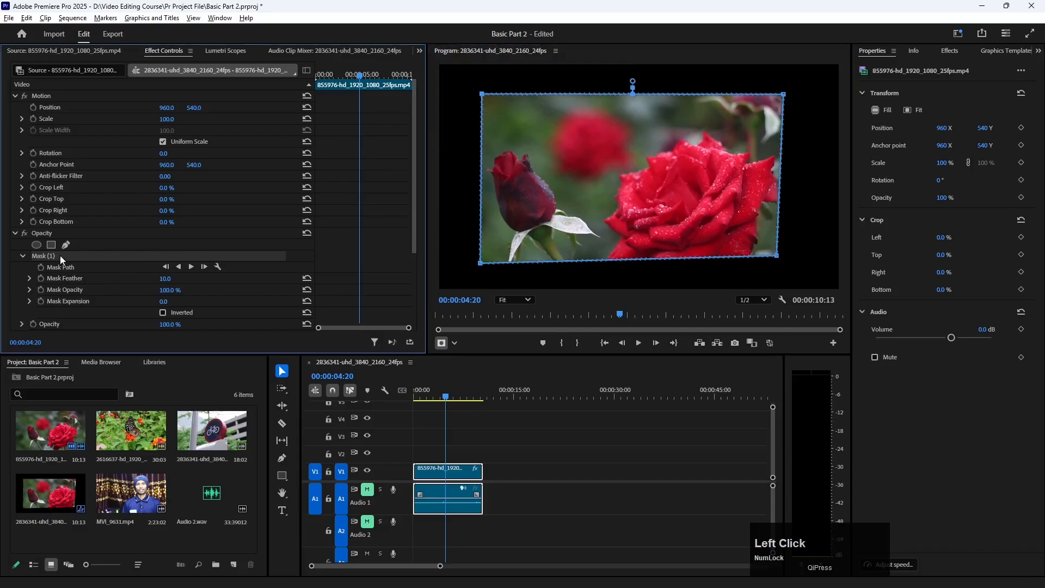
left_click_drag(421, 249, 420, 321)
key("Delete")
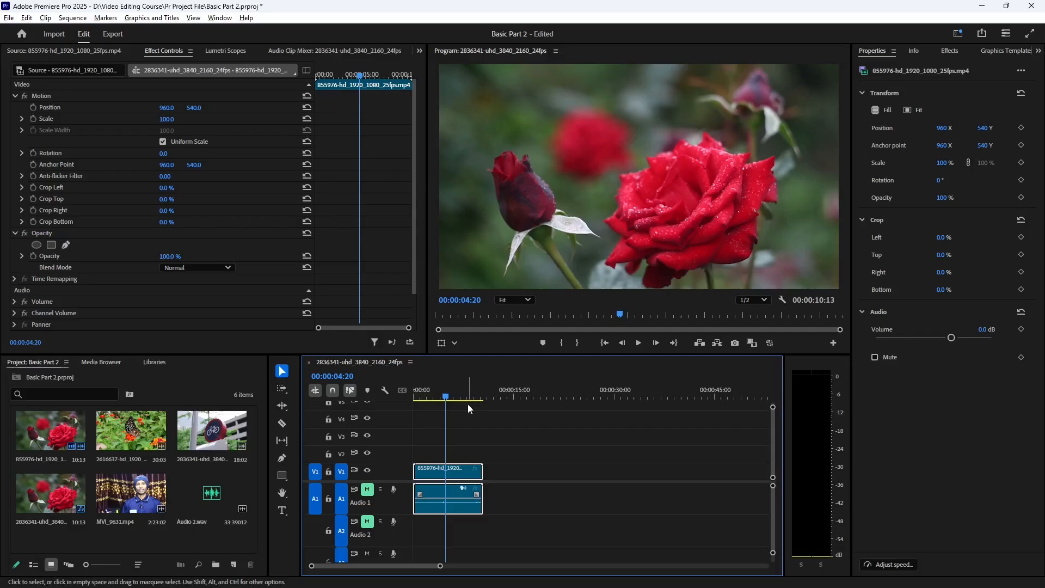